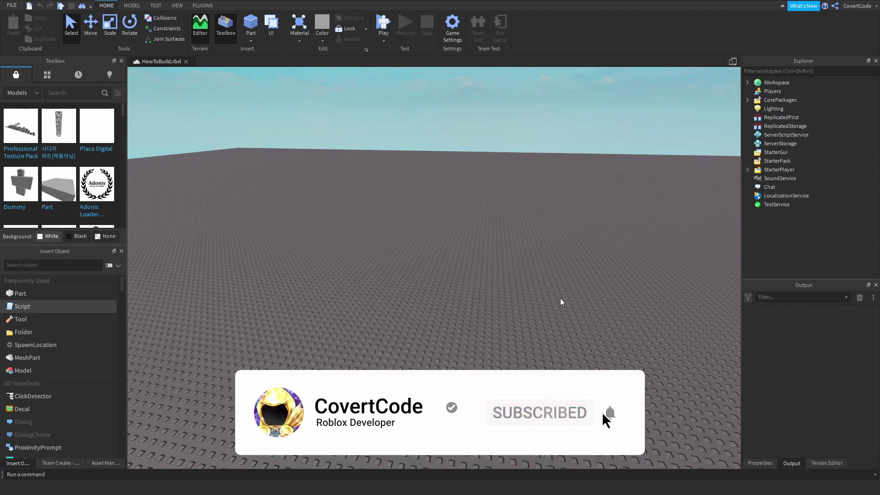
Insert a new block part onto the baseplate
{"action": "left_click", "coordinate": [178, 5]}
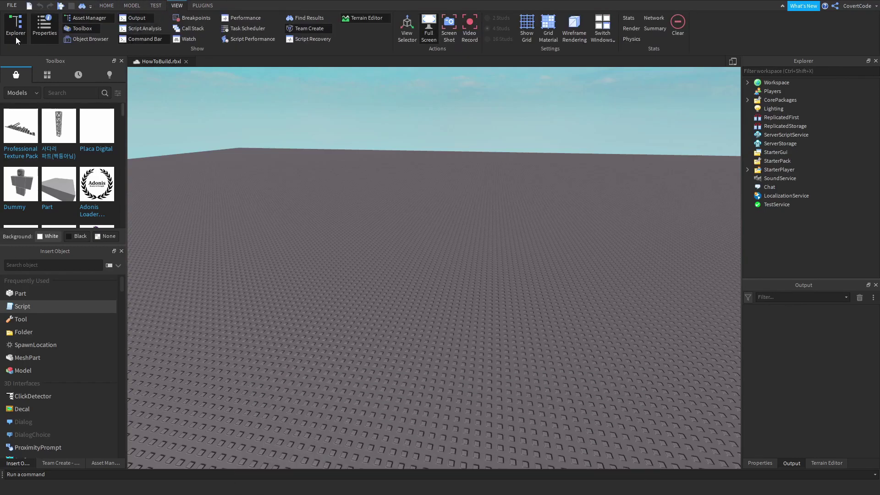
{"action": "left_click", "coordinate": [130, 6]}
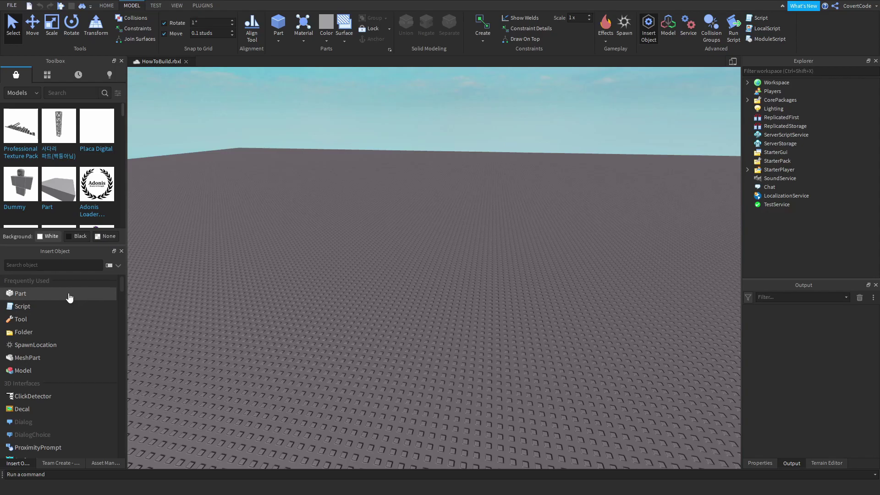
{"action": "left_click_drag", "start_coordinate": [32, 294], "coordinate": [340, 304]}
{"action": "left_click", "coordinate": [397, 326]}
{"action": "right_click_drag", "start_coordinate": [397, 326], "coordinate": [425, 332]}
{"action": "scroll", "coordinate": [424, 332], "scroll_direction": "up", "scroll_amount": 5}
{"action": "right_click_drag", "start_coordinate": [501, 337], "coordinate": [504, 337]}
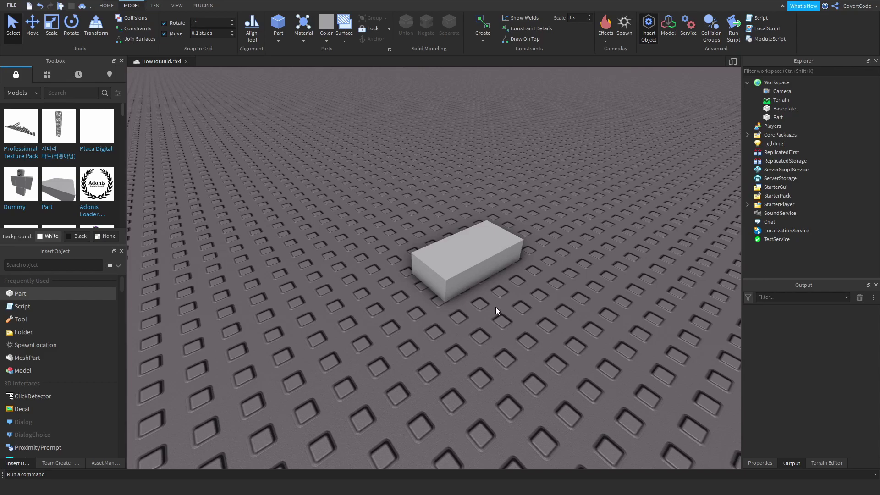
Show the part's properties and slide it a short distance across the baseplate
{"action": "left_click", "coordinate": [474, 229]}
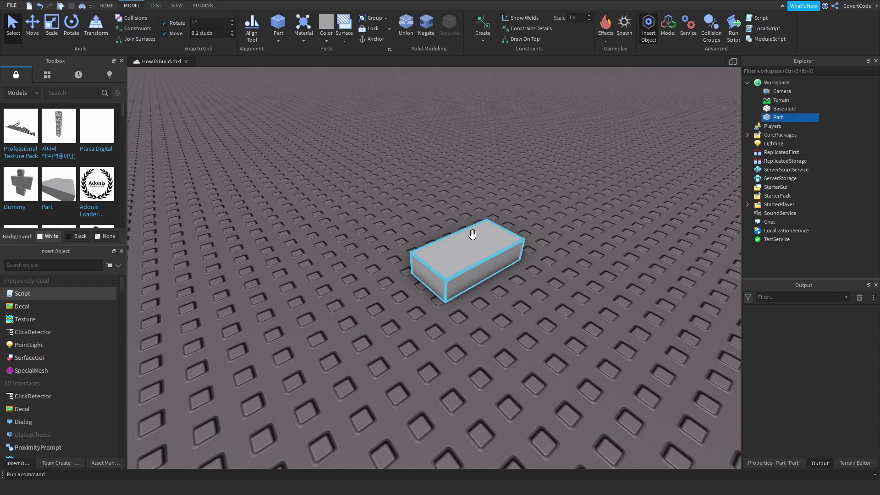
{"action": "left_click", "coordinate": [783, 462]}
{"action": "left_click", "coordinate": [660, 323]}
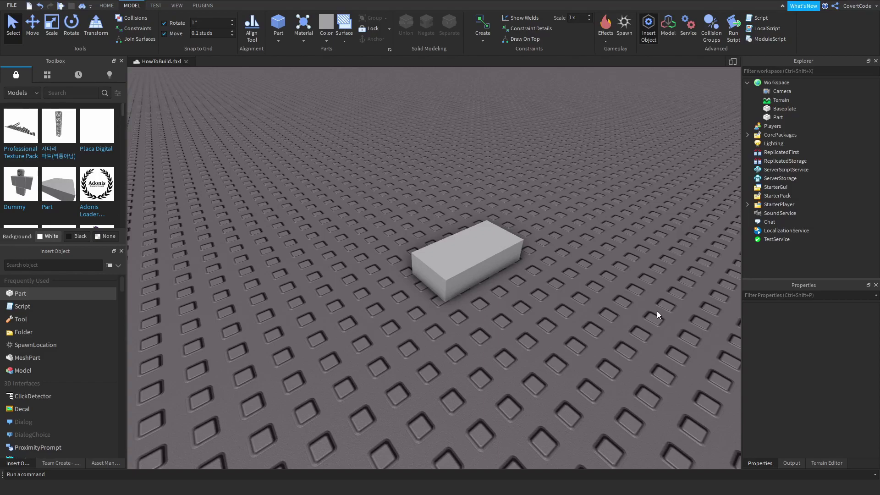
{"action": "left_click_drag", "start_coordinate": [476, 249], "coordinate": [453, 289]}
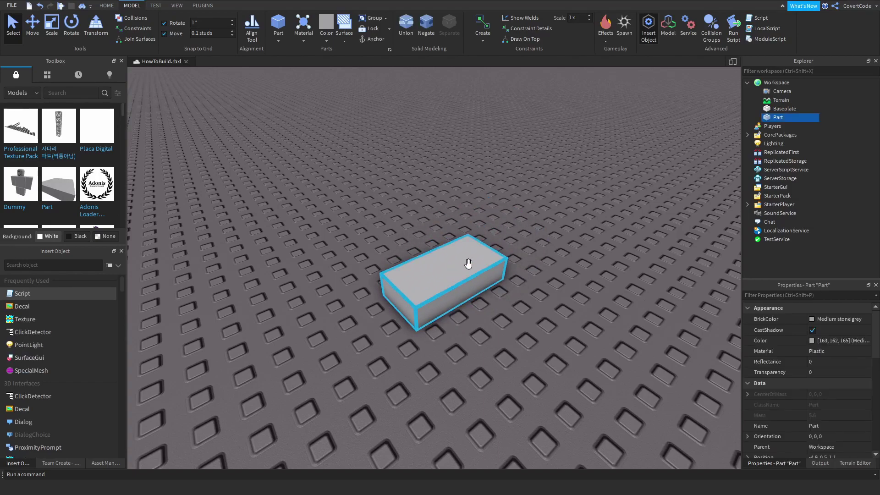
{"action": "right_click_drag", "start_coordinate": [534, 243], "coordinate": [522, 244]}
Use the Scale tool to adjust the part's width and lengthen it slightly along its long axis
{"action": "left_click", "coordinate": [104, 4]}
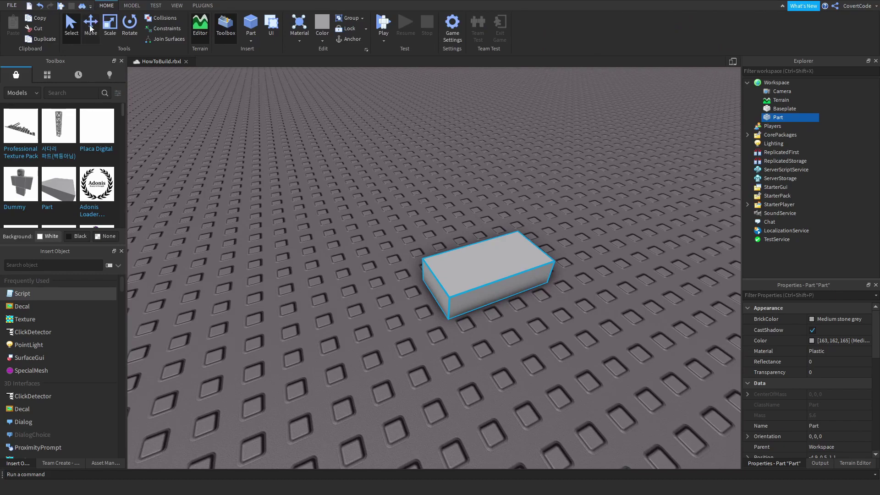
{"action": "left_click", "coordinate": [109, 33]}
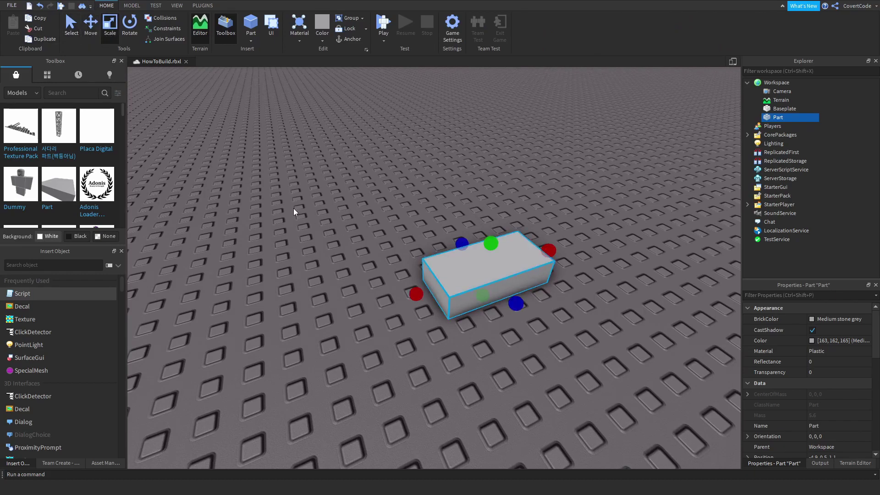
{"action": "left_click_drag", "start_coordinate": [516, 303], "coordinate": [554, 324]}
{"action": "right_click_drag", "start_coordinate": [551, 324], "coordinate": [554, 325]}
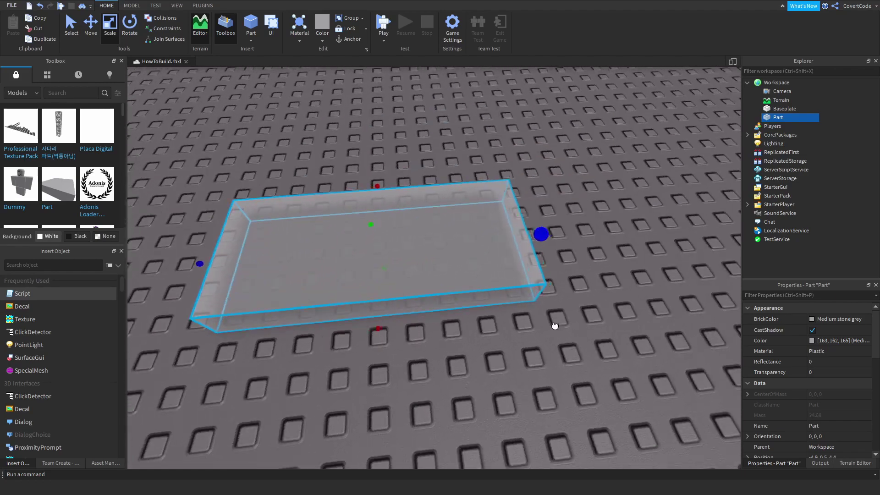
{"action": "left_click_drag", "start_coordinate": [554, 325], "coordinate": [381, 271]}
{"action": "right_click_drag", "start_coordinate": [412, 276], "coordinate": [381, 271]}
{"action": "left_click_drag", "start_coordinate": [381, 271], "coordinate": [411, 286]}
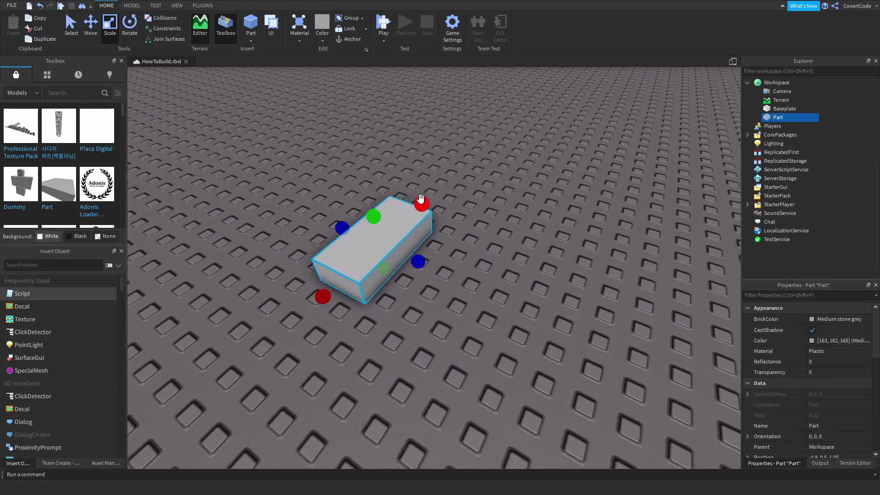
{"action": "left_click_drag", "start_coordinate": [421, 199], "coordinate": [442, 199]}
{"action": "right_click_drag", "start_coordinate": [443, 200], "coordinate": [511, 216]}
Use the Move tool to shift the part a short distance on the baseplate
{"action": "key", "text": "ctrl+2"}
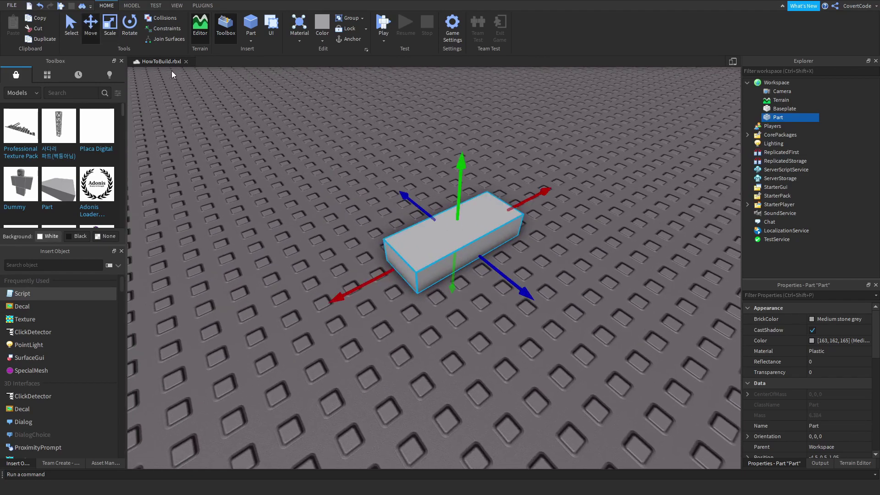
{"action": "left_click_drag", "start_coordinate": [523, 293], "coordinate": [508, 217]}
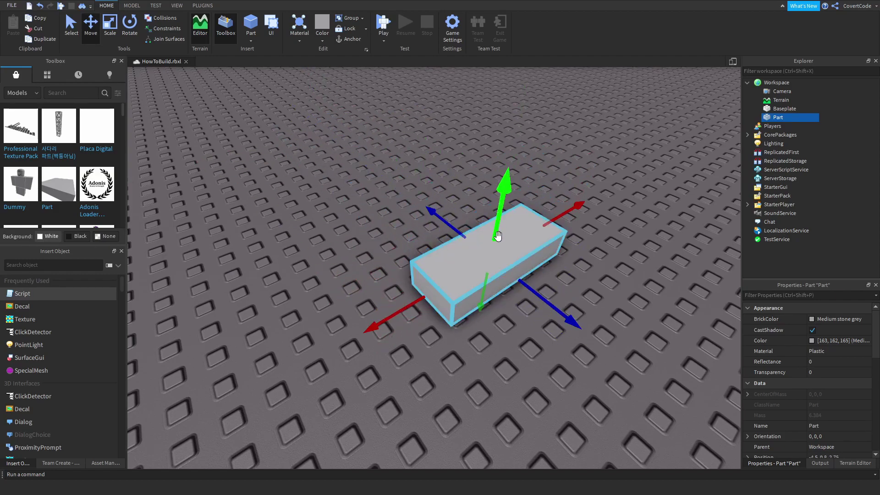
{"action": "left_click_drag", "start_coordinate": [446, 306], "coordinate": [408, 289]}
Rotate the part about its vertical axis with the Rotate tool and slide it across the baseplate
{"action": "key", "text": "ctrl+4"}
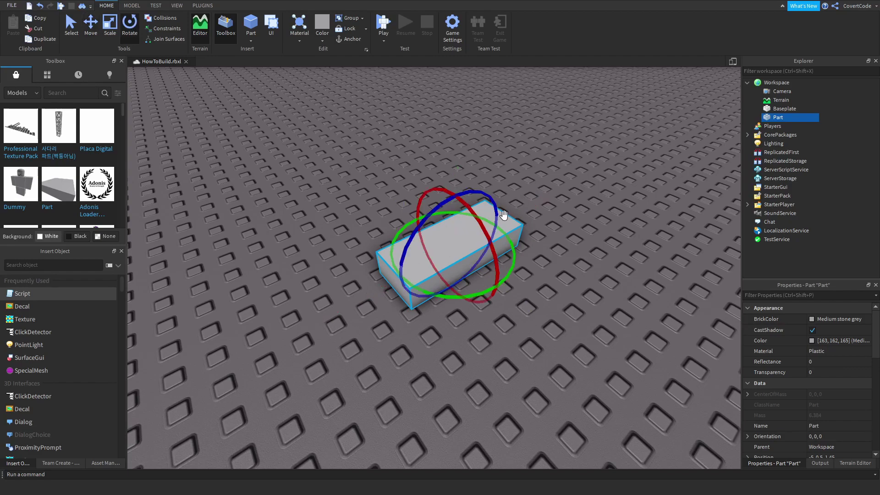
{"action": "left_click_drag", "start_coordinate": [504, 232], "coordinate": [522, 240]}
{"action": "left_click", "coordinate": [540, 261]}
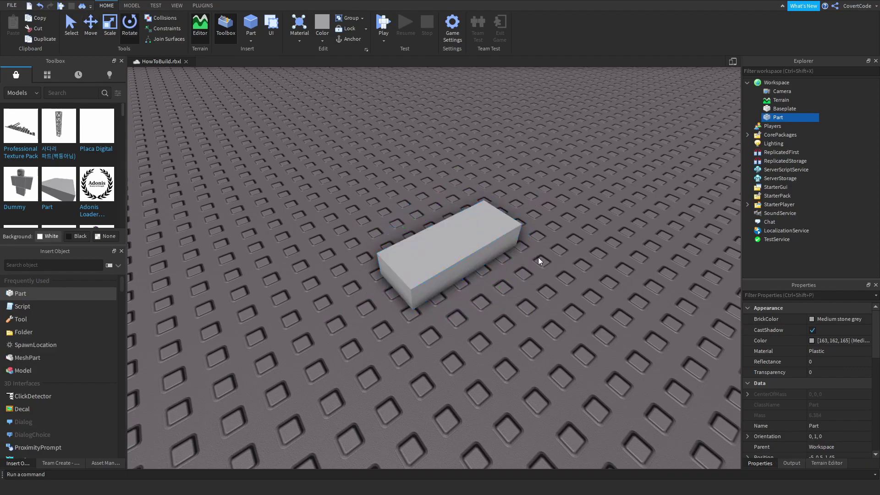
{"action": "left_click_drag", "start_coordinate": [450, 282], "coordinate": [408, 282]}
{"action": "left_click", "coordinate": [507, 302]}
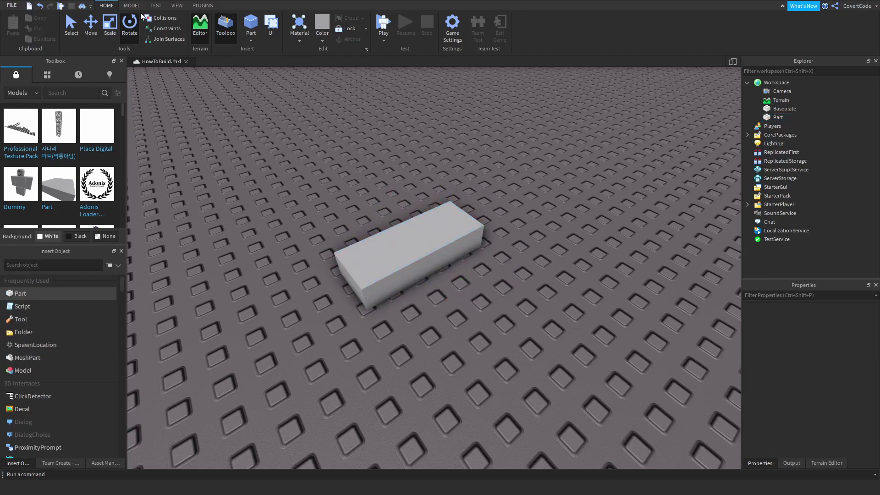
Reposition the part on the baseplate and try rotating it about its vertical axis with the 1-degree snap
{"action": "left_click", "coordinate": [131, 5]}
{"action": "left_click_drag", "start_coordinate": [389, 232], "coordinate": [444, 259]}
{"action": "left_click", "coordinate": [506, 315]}
{"action": "left_click", "coordinate": [496, 271]}
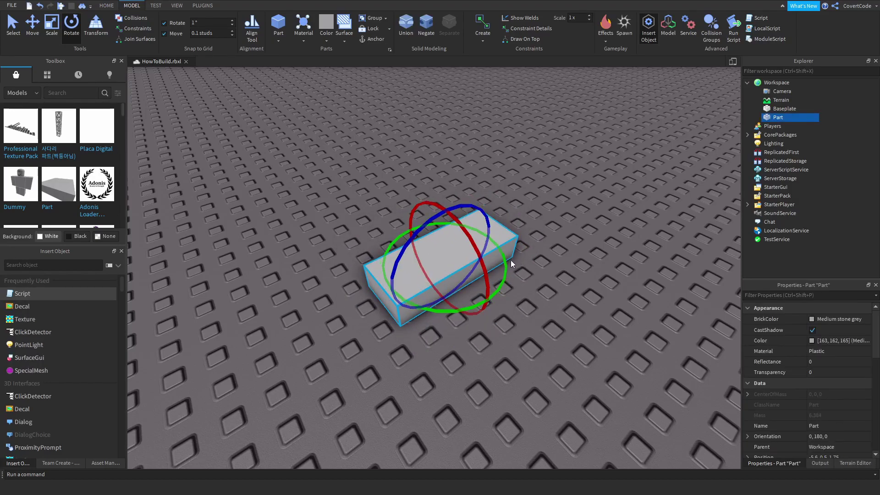
{"action": "left_click", "coordinate": [180, 23]}
{"action": "left_click", "coordinate": [204, 23]}
{"action": "mouse_move", "coordinate": [508, 265]}
{"action": "left_mouse_down"}
{"action": "mouse_move", "coordinate": [479, 297]}
{"action": "mouse_move", "coordinate": [419, 236]}
{"action": "mouse_move", "coordinate": [495, 243]}
{"action": "mouse_move", "coordinate": [523, 265]}
{"action": "left_mouse_up"}
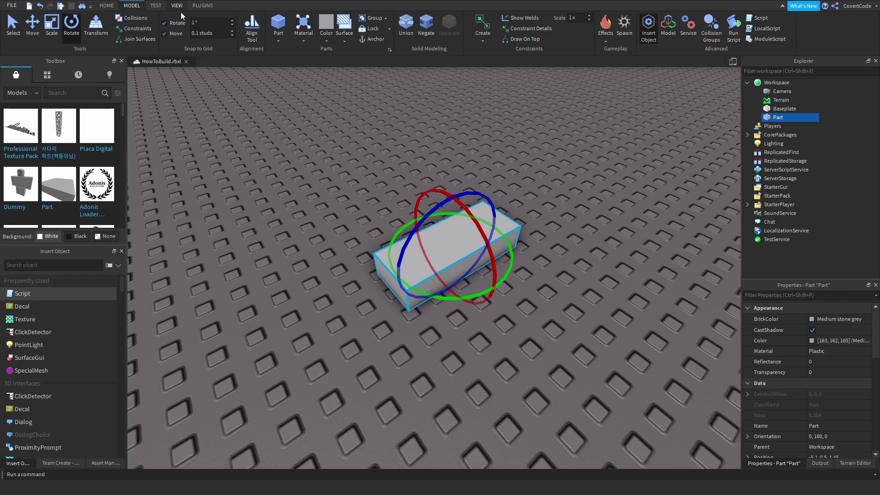
Set the rotation snap to 45 degrees and try rotating the part about its vertical axis
{"action": "left_click", "coordinate": [211, 23]}
{"action": "type", "text": "45"}
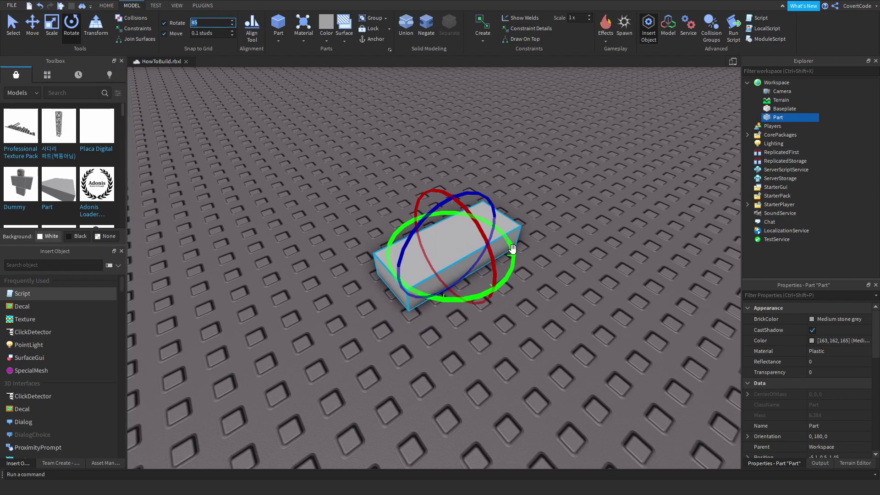
{"action": "left_click_drag", "start_coordinate": [447, 298], "coordinate": [510, 239]}
{"action": "left_click", "coordinate": [563, 246]}
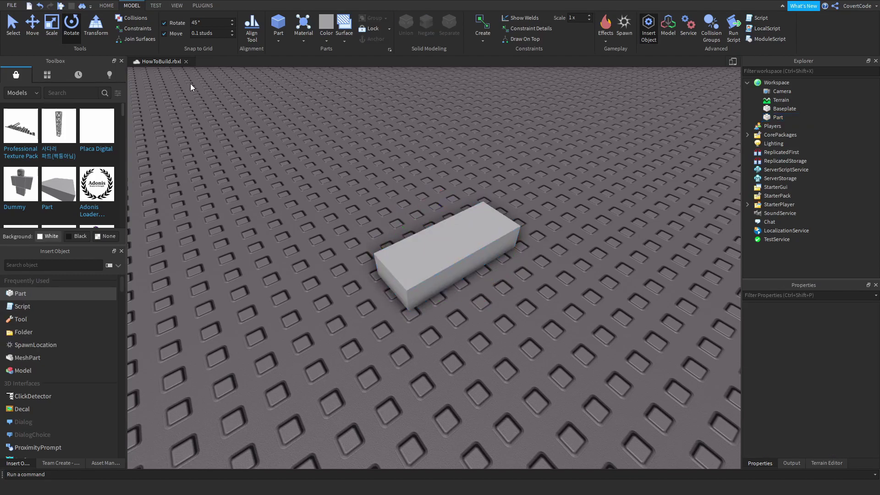
Set the rotation snap to 15 degrees and the move snap to 0.25 studs
{"action": "left_click", "coordinate": [202, 22]}
{"action": "type", "text": "1"}
{"action": "key", "text": "Return"}
{"action": "left_click", "coordinate": [202, 23]}
{"action": "type", "text": "15"}
{"action": "key", "text": "Return"}
{"action": "left_click", "coordinate": [200, 35]}
{"action": "left_click_drag", "start_coordinate": [196, 34], "coordinate": [199, 33]}
{"action": "type", "text": "25"}
{"action": "key", "text": "Return"}
Try rotating the part about its vertical axis with the 15-degree snap
{"action": "left_click", "coordinate": [428, 232]}
{"action": "left_click_drag", "start_coordinate": [506, 236], "coordinate": [507, 232]}
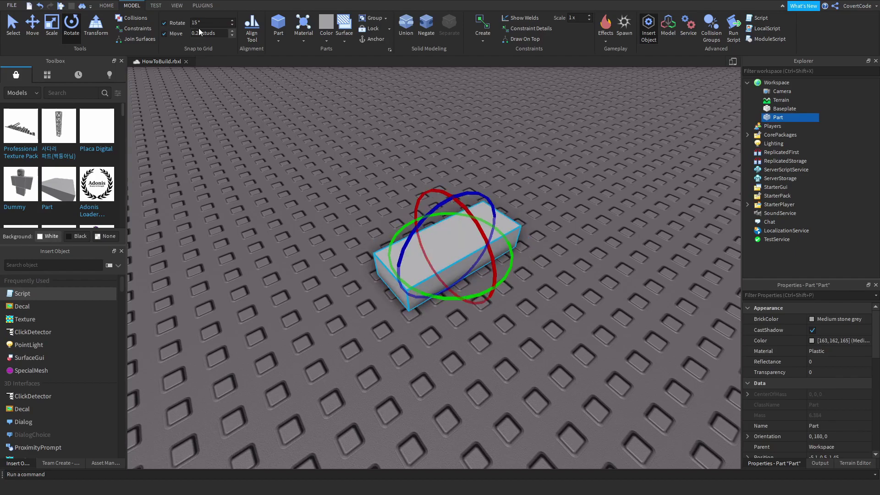
{"action": "left_click", "coordinate": [271, 162]}
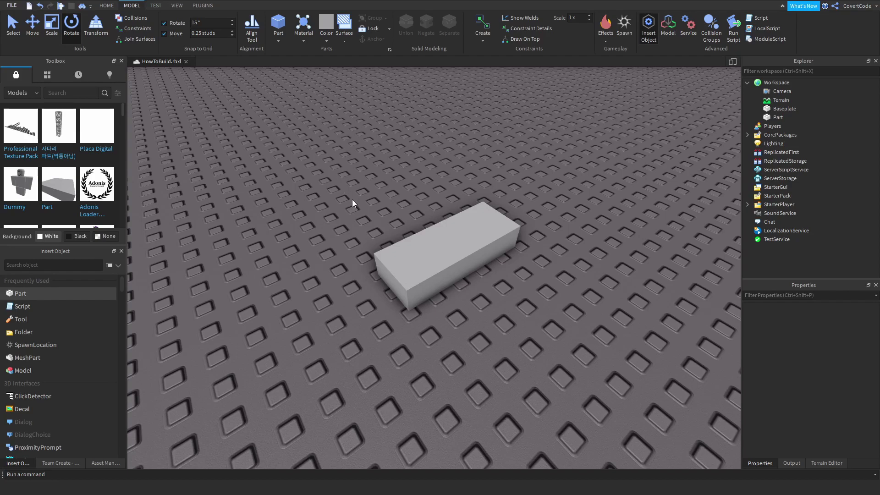
{"action": "left_click", "coordinate": [232, 25]}
{"action": "left_click", "coordinate": [232, 25]}
{"action": "left_click", "coordinate": [269, 130]}
Raise the part straight up into the air to a Y position of about 9 studs
{"action": "left_click", "coordinate": [437, 269]}
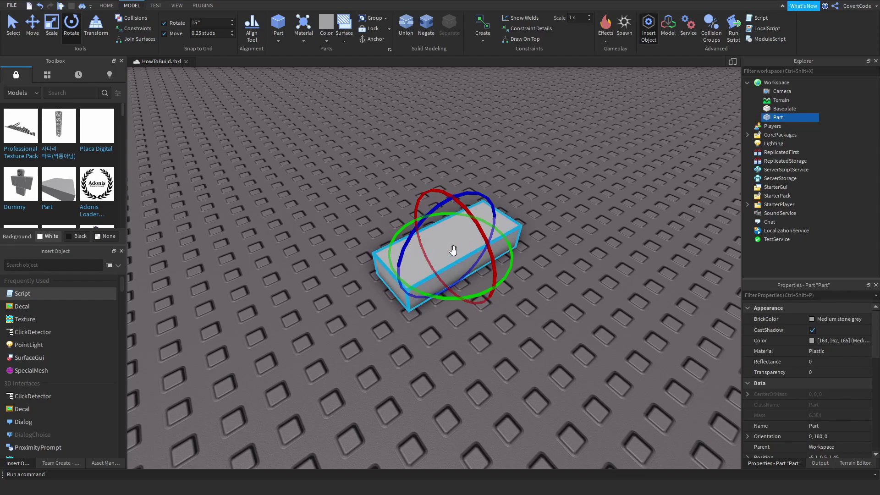
{"action": "left_click", "coordinate": [18, 32]}
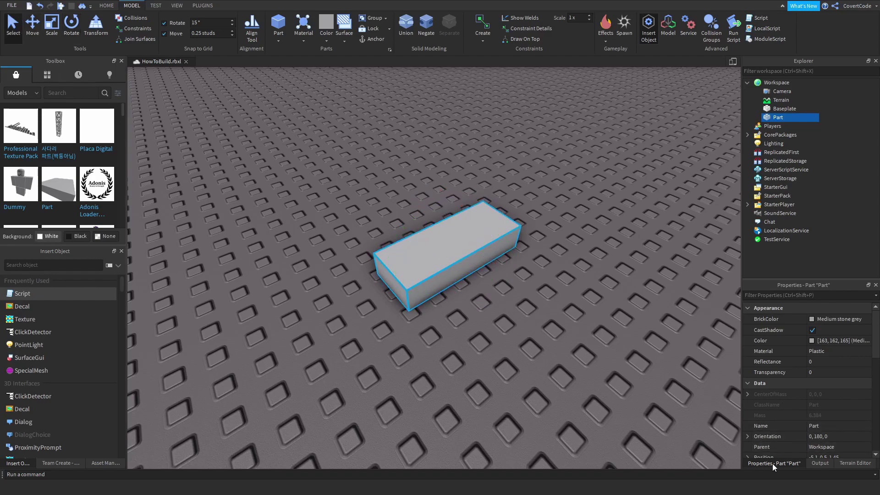
{"action": "left_click_drag", "start_coordinate": [876, 330], "coordinate": [876, 373]}
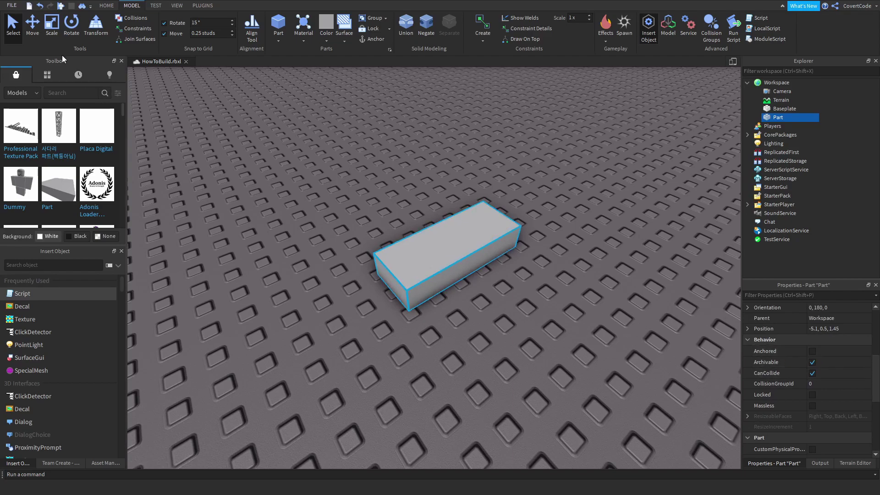
{"action": "left_click", "coordinate": [32, 28]}
{"action": "left_click_drag", "start_coordinate": [456, 207], "coordinate": [454, 198]}
{"action": "right_click_drag", "start_coordinate": [453, 198], "coordinate": [323, 248]}
{"action": "left_click", "coordinate": [323, 248]}
Run the simulation to test how the unanchored floating part behaves, and stop it
{"action": "left_click", "coordinate": [156, 5]}
{"action": "left_click", "coordinate": [13, 40]}
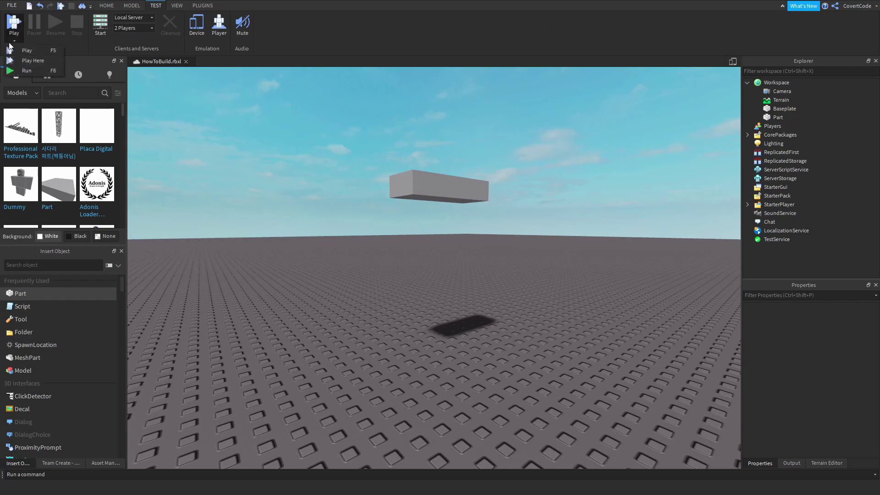
{"action": "left_click", "coordinate": [23, 71]}
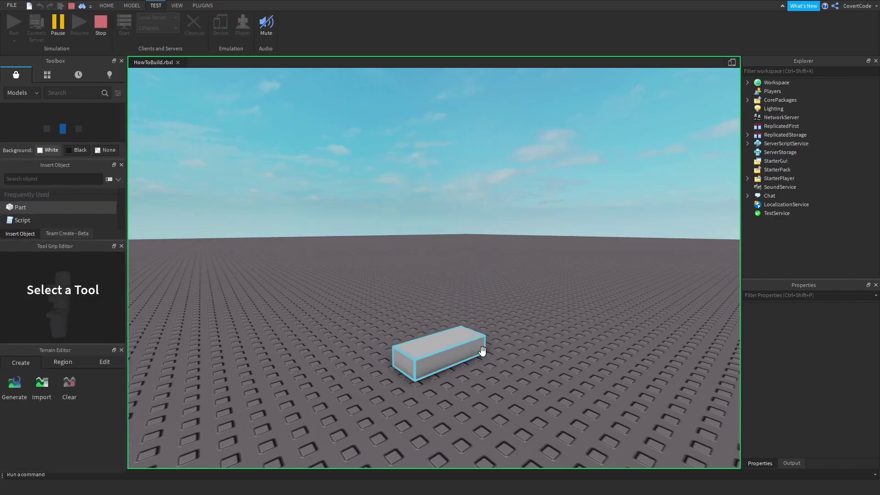
{"action": "left_click", "coordinate": [99, 30]}
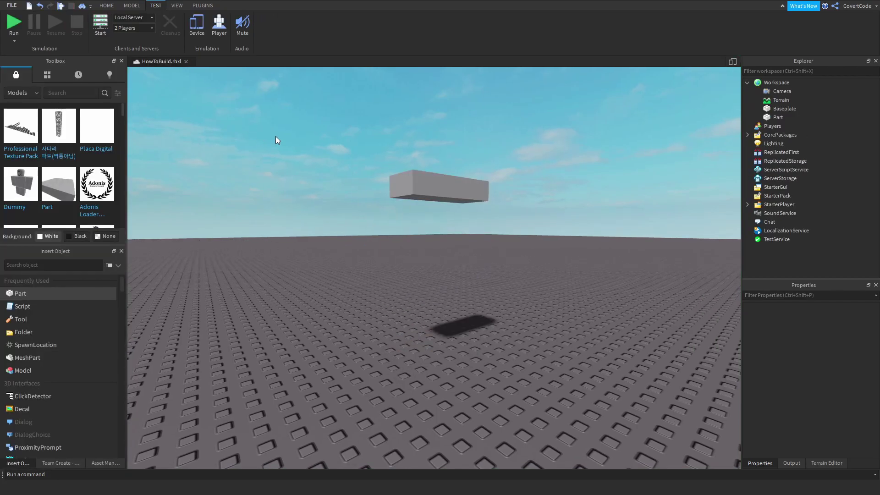
Anchor the floating part so that it holds its position in the air
{"action": "left_click", "coordinate": [104, 5]}
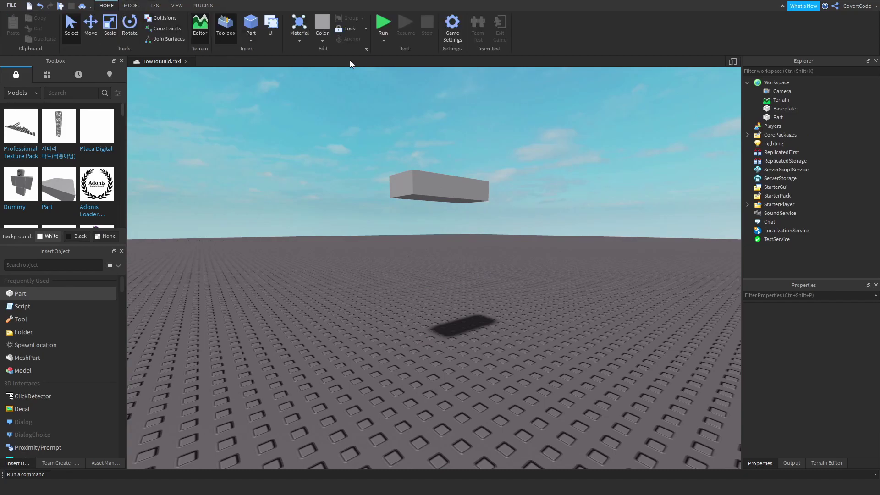
{"action": "left_click", "coordinate": [438, 195]}
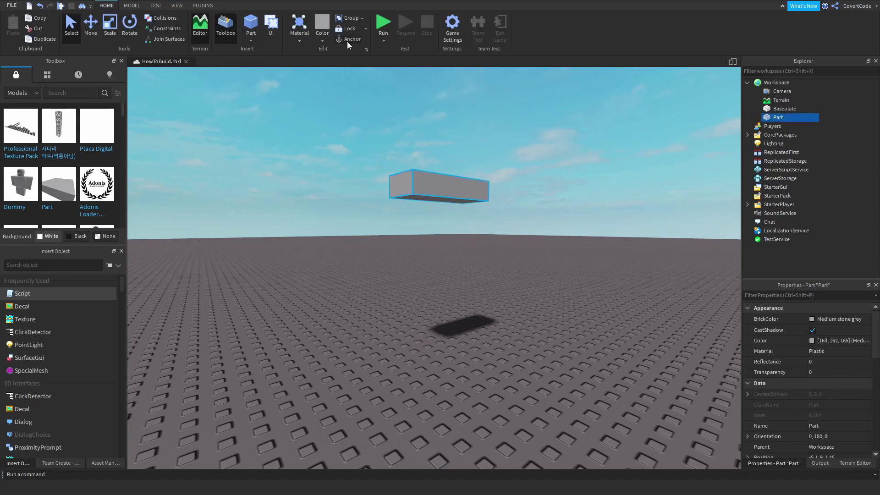
{"action": "left_click", "coordinate": [347, 41]}
{"action": "scroll", "coordinate": [857, 364], "scroll_direction": "down", "scroll_amount": 5}
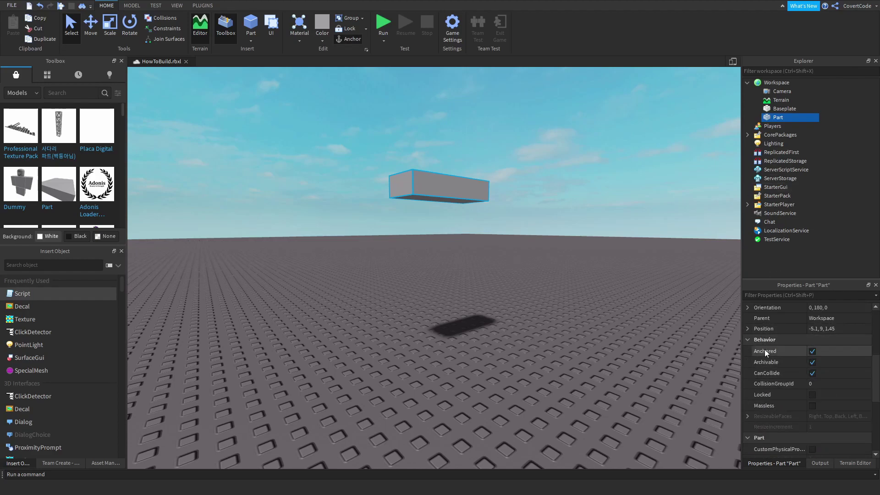
{"action": "left_click", "coordinate": [816, 353]}
{"action": "left_click", "coordinate": [814, 353]}
Bring the anchored part down onto the baseplate and scale it upward into a tall wall
{"action": "right_click_drag", "start_coordinate": [592, 303], "coordinate": [614, 299]}
{"action": "scroll", "coordinate": [614, 299], "scroll_direction": "up", "scroll_amount": 2}
{"action": "left_click", "coordinate": [615, 299]}
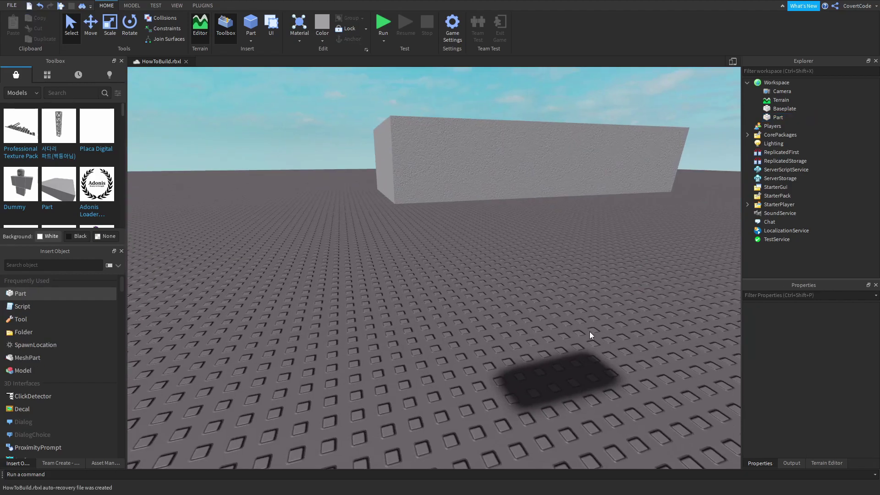
{"action": "scroll", "coordinate": [592, 341], "scroll_direction": "down", "scroll_amount": 5}
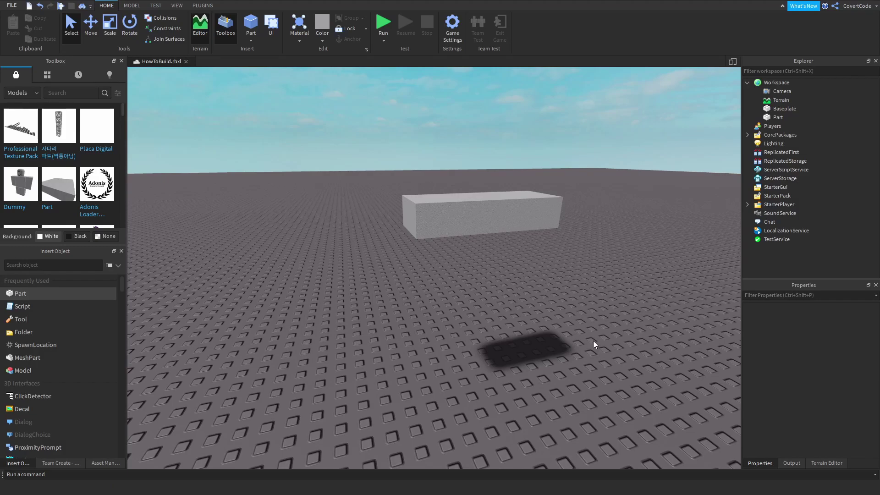
{"action": "left_click_drag", "start_coordinate": [491, 198], "coordinate": [392, 163]}
{"action": "scroll", "coordinate": [364, 265], "scroll_direction": "up", "scroll_amount": 4}
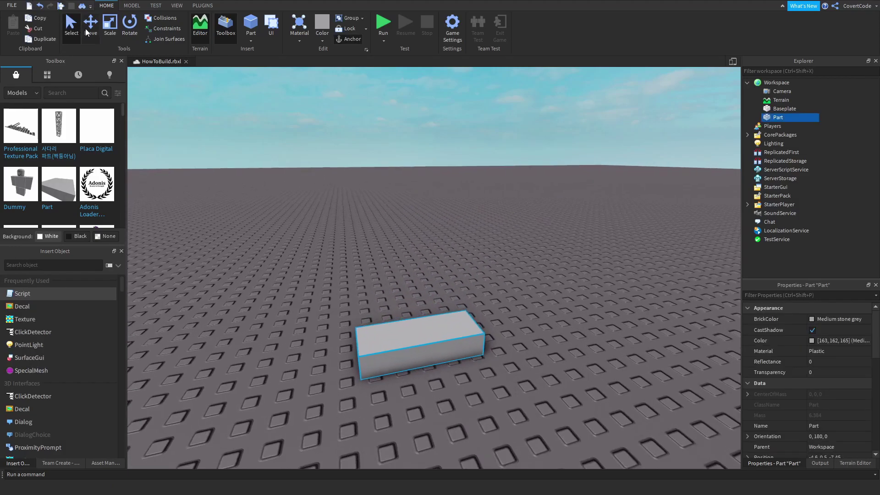
{"action": "left_click", "coordinate": [108, 28]}
{"action": "left_click_drag", "start_coordinate": [429, 300], "coordinate": [425, 288]}
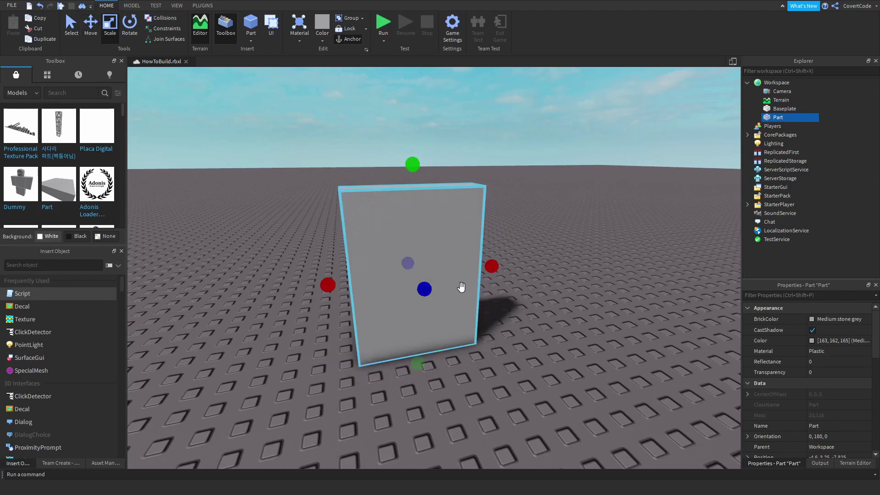
Set the wall's material to Grass and its BrickColor to Lavender, and look the wall over from different angles
{"action": "left_click", "coordinate": [816, 351]}
{"action": "left_click", "coordinate": [815, 351]}
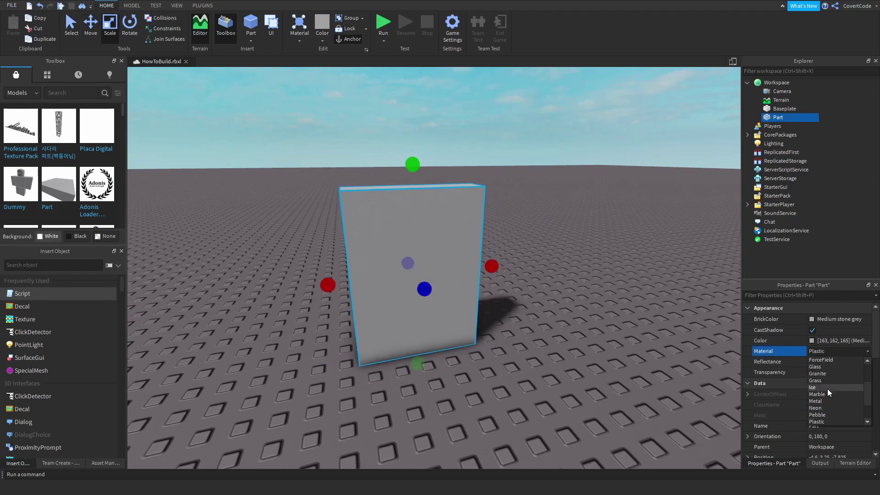
{"action": "left_click", "coordinate": [819, 380]}
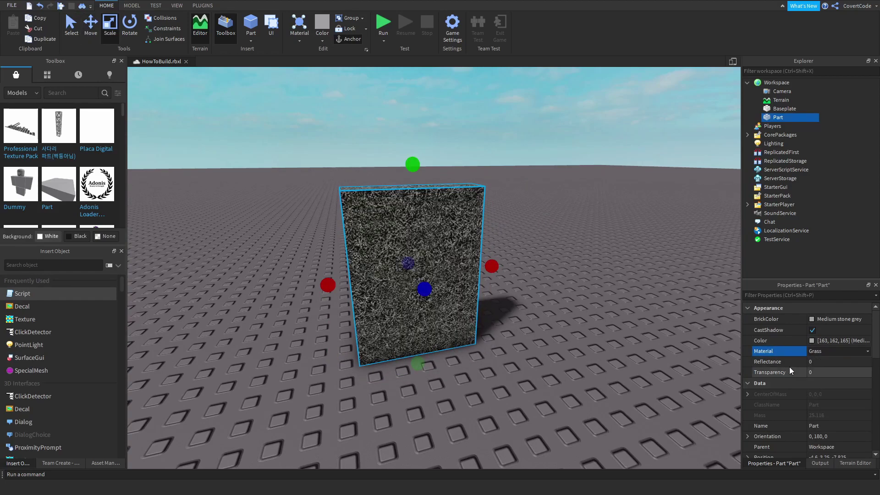
{"action": "left_click", "coordinate": [834, 322]}
{"action": "left_click", "coordinate": [827, 356]}
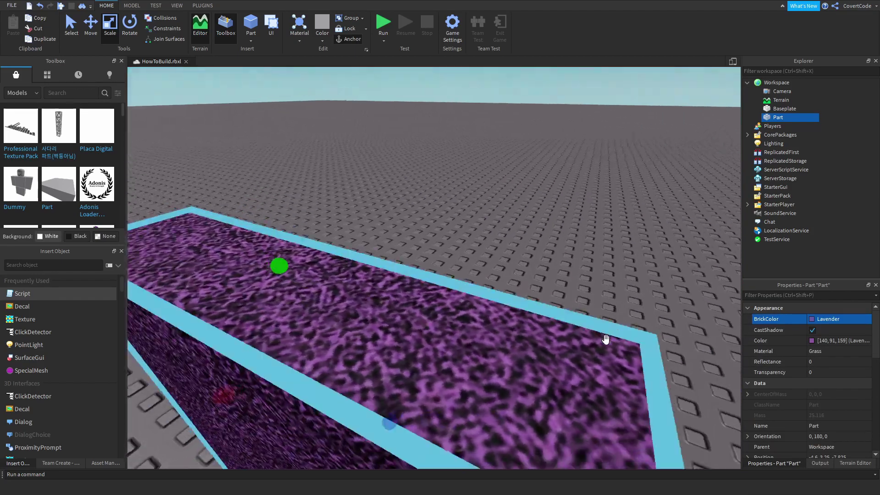
{"action": "scroll", "coordinate": [605, 339], "scroll_direction": "down", "scroll_amount": 5}
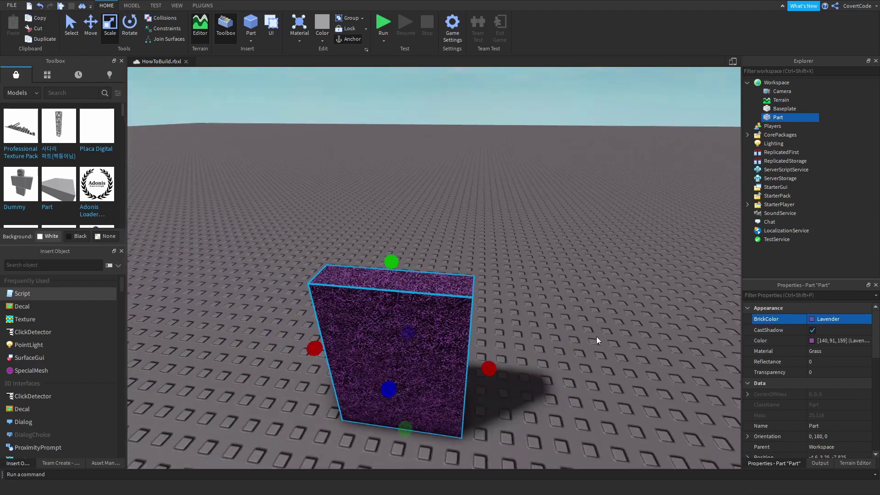
{"action": "left_click", "coordinate": [595, 339]}
{"action": "scroll", "coordinate": [595, 339], "scroll_direction": "up", "scroll_amount": 4}
{"action": "right_click_drag", "start_coordinate": [595, 339], "coordinate": [582, 343]}
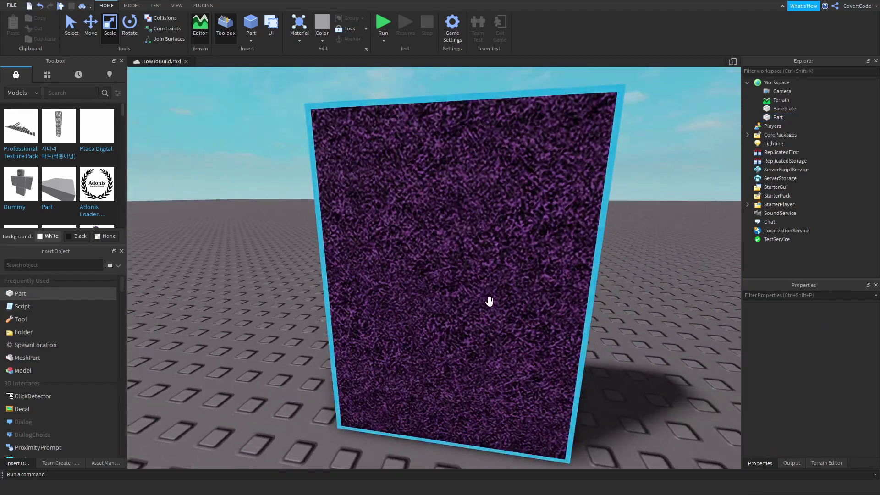
Turn off CanCollide for the purple wall
{"action": "left_click", "coordinate": [490, 301]}
{"action": "key", "text": "f"}
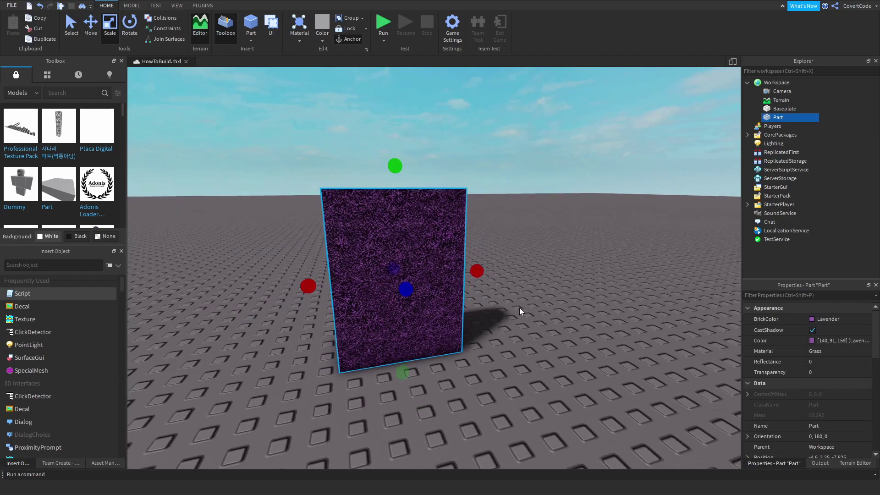
{"action": "scroll", "coordinate": [821, 376], "scroll_direction": "down", "scroll_amount": 3}
{"action": "scroll", "coordinate": [834, 373], "scroll_direction": "down", "scroll_amount": 3}
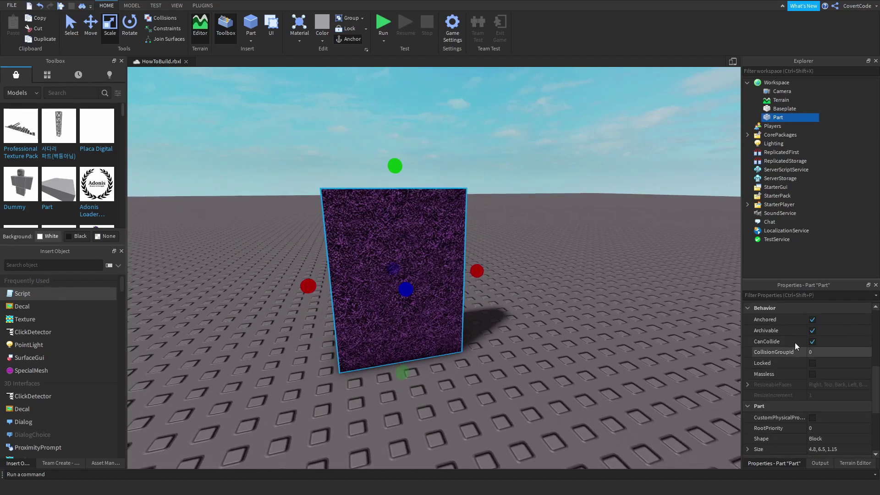
{"action": "left_click", "coordinate": [815, 343]}
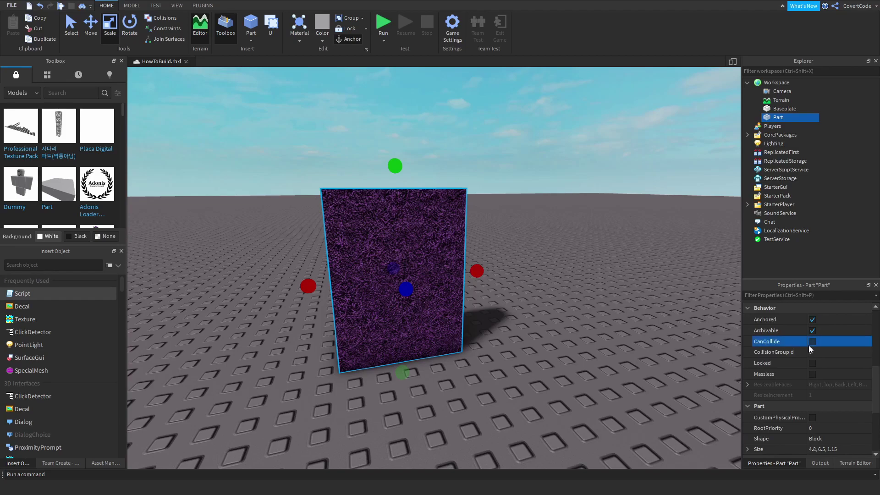
Play-test from the current camera position, walk the character into the wall from several sides, and stop the test
{"action": "left_click", "coordinate": [499, 312]}
{"action": "left_click", "coordinate": [383, 41]}
{"action": "left_click", "coordinate": [392, 60]}
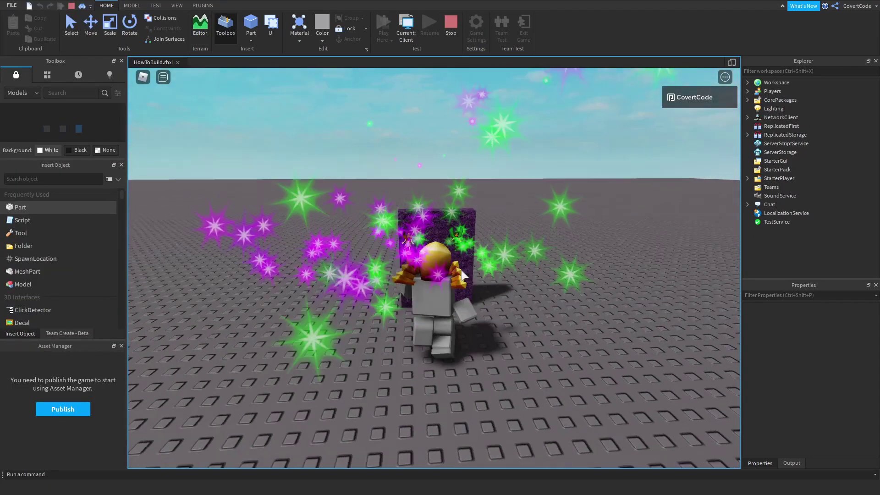
{"action": "right_click_drag", "start_coordinate": [461, 271], "coordinate": [466, 273]}
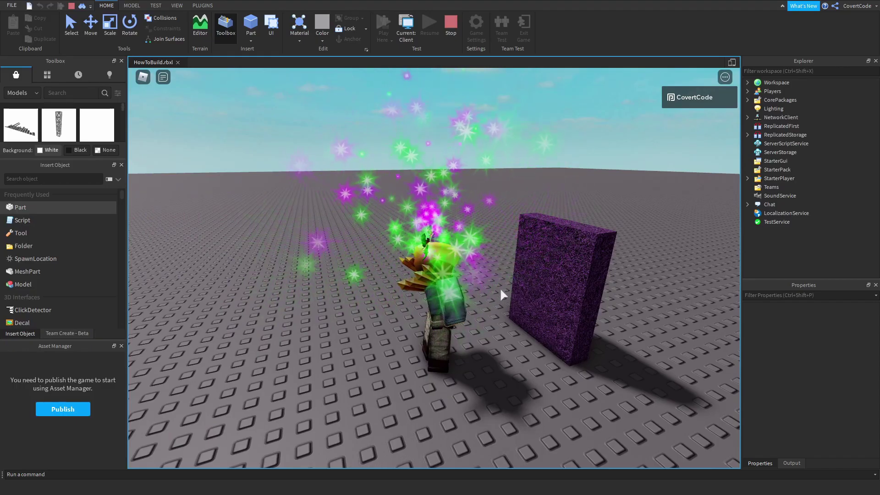
{"action": "right_click_drag", "start_coordinate": [540, 288], "coordinate": [541, 289]}
{"action": "key", "text": "d"}
{"action": "key", "text": "w"}
{"action": "key", "text": "w"}
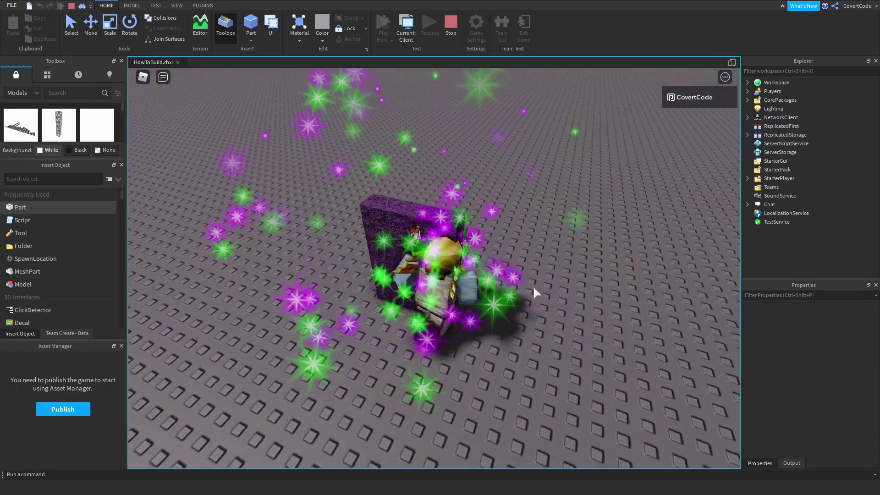
{"action": "key", "text": "w"}
{"action": "right_click_drag", "start_coordinate": [533, 251], "coordinate": [529, 248]}
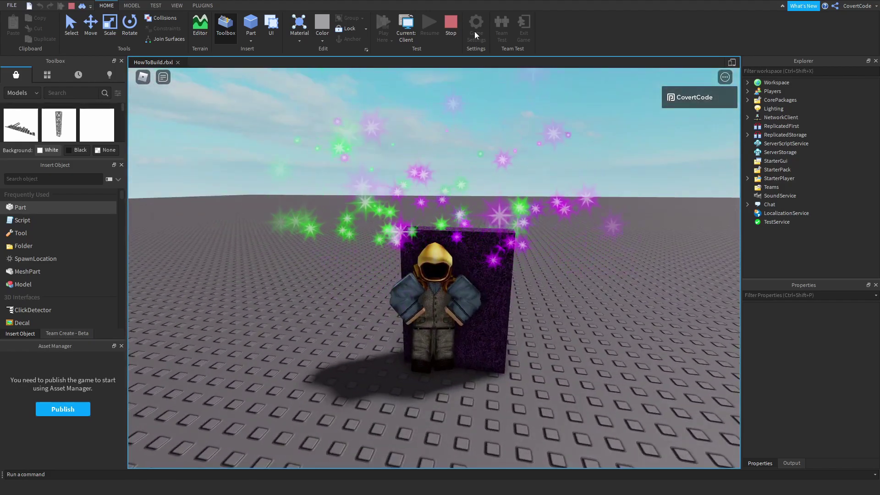
{"action": "left_click", "coordinate": [453, 27]}
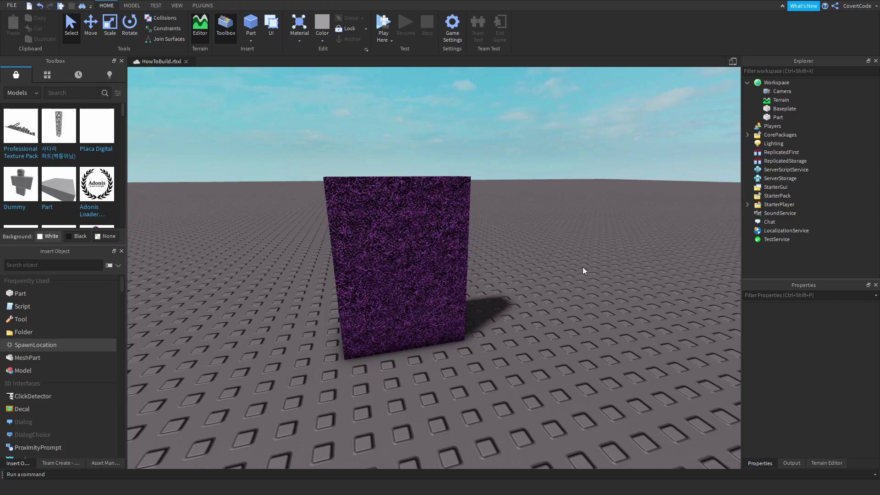
Examine the wall's Material and BrickColor properties and inspect its surface up close
{"action": "left_click", "coordinate": [442, 237]}
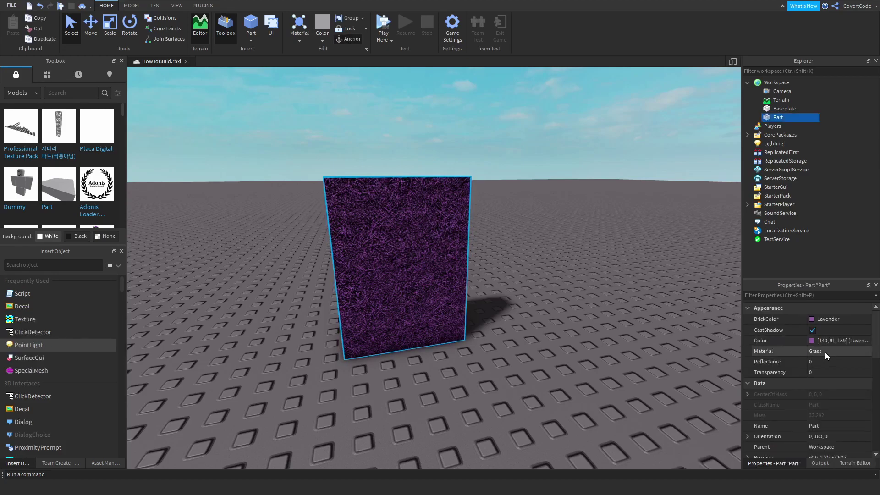
{"action": "left_click", "coordinate": [763, 351]}
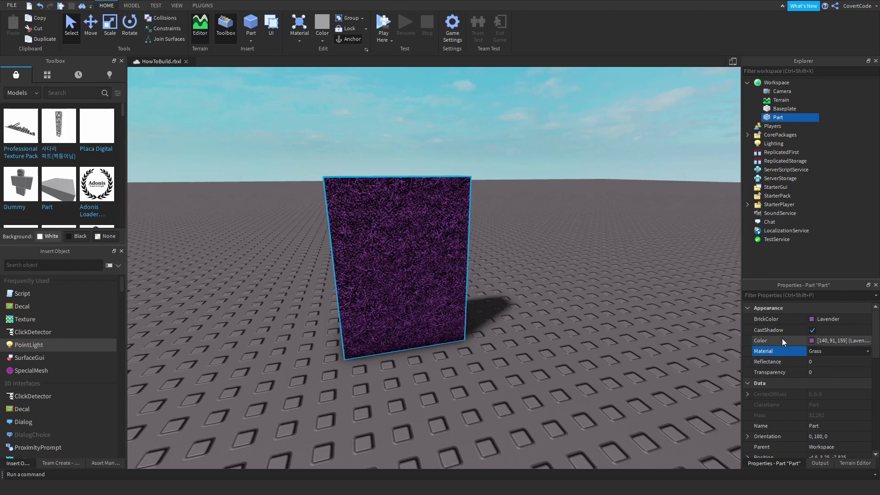
{"action": "left_click", "coordinate": [777, 318]}
{"action": "left_click", "coordinate": [826, 355]}
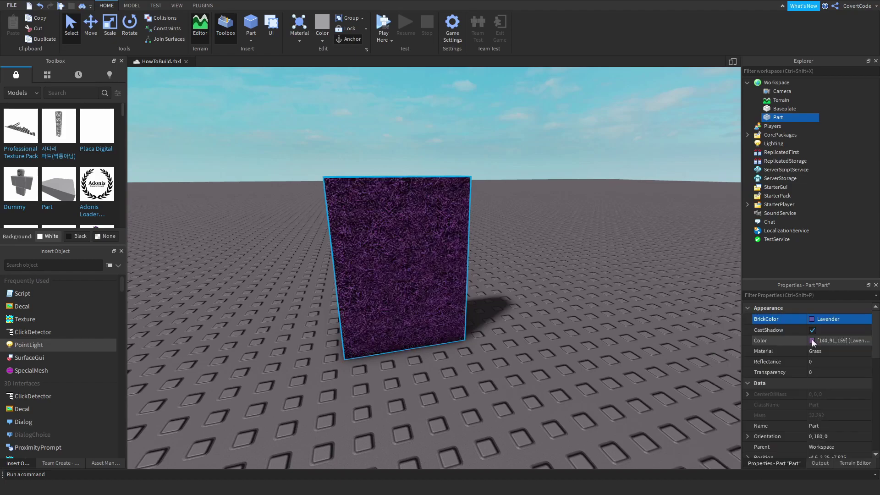
{"action": "right_click_drag", "start_coordinate": [614, 270], "coordinate": [626, 284]}
{"action": "scroll", "coordinate": [614, 270], "scroll_direction": "up", "scroll_amount": 3}
{"action": "key", "text": "d"}
{"action": "scroll", "coordinate": [614, 271], "scroll_direction": "down", "scroll_amount": 3}
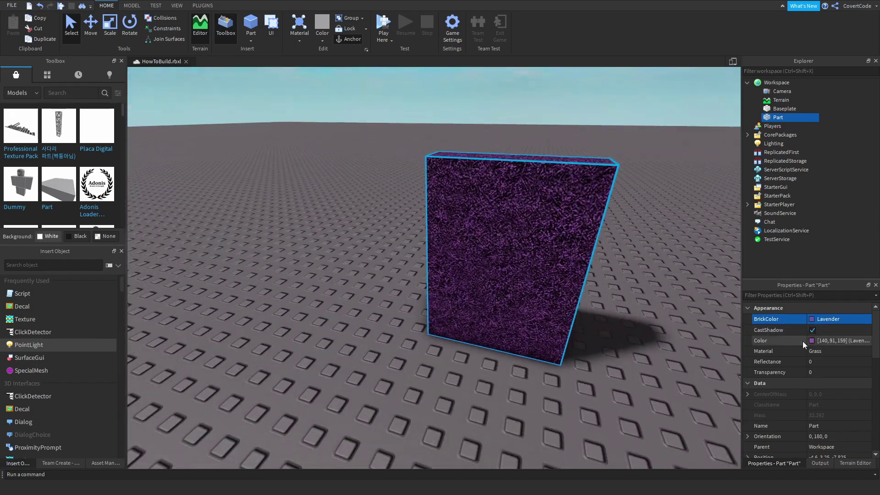
Set the wall's material to CorrodedMetal and inspect its textured surface
{"action": "left_click", "coordinate": [819, 353]}
{"action": "left_click", "coordinate": [820, 353]}
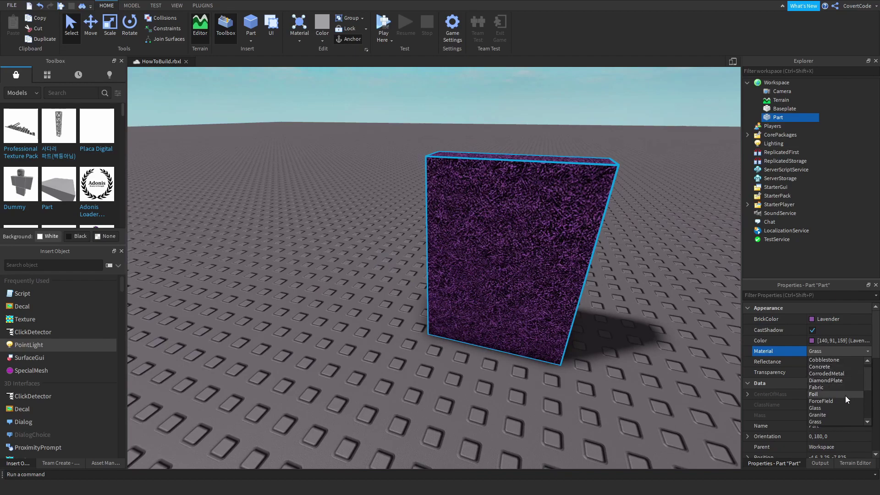
{"action": "left_click", "coordinate": [829, 375]}
{"action": "right_click_drag", "start_coordinate": [667, 338], "coordinate": [667, 338]}
{"action": "key", "text": "d"}
{"action": "left_click", "coordinate": [667, 338]}
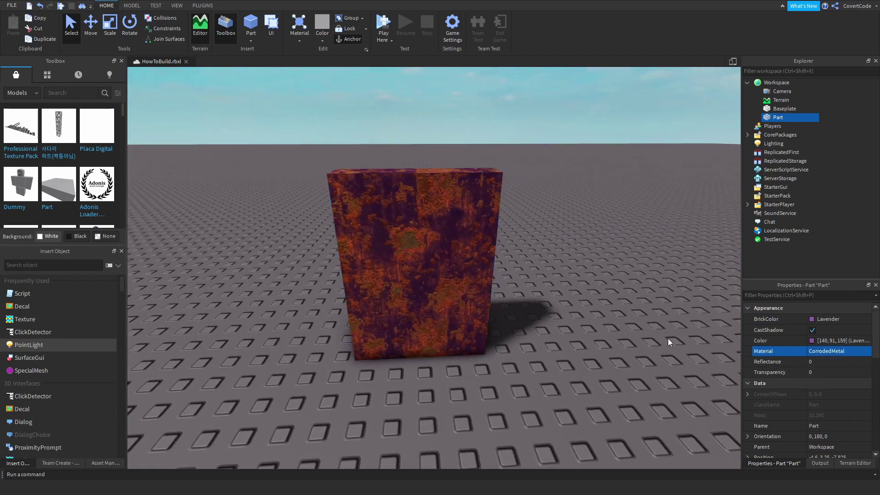
{"action": "scroll", "coordinate": [665, 336], "scroll_direction": "up", "scroll_amount": 1}
{"action": "left_click", "coordinate": [411, 269]}
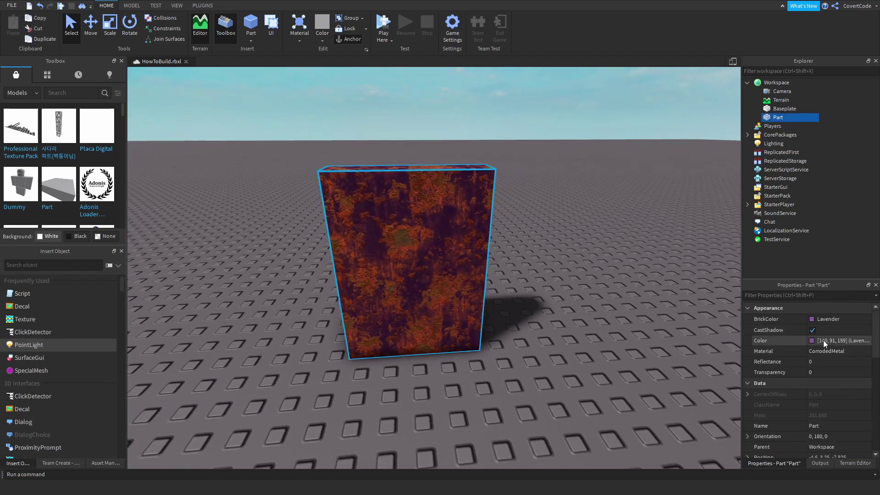
{"action": "left_click", "coordinate": [810, 350]}
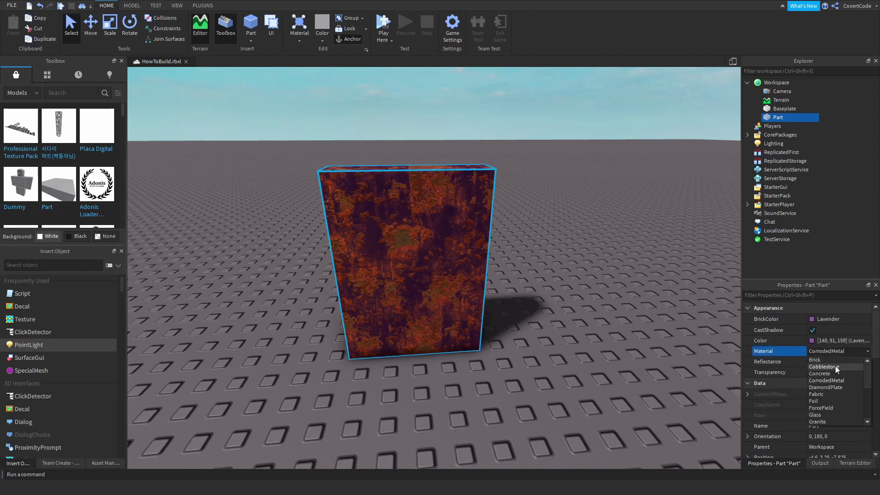
{"action": "left_click", "coordinate": [548, 304]}
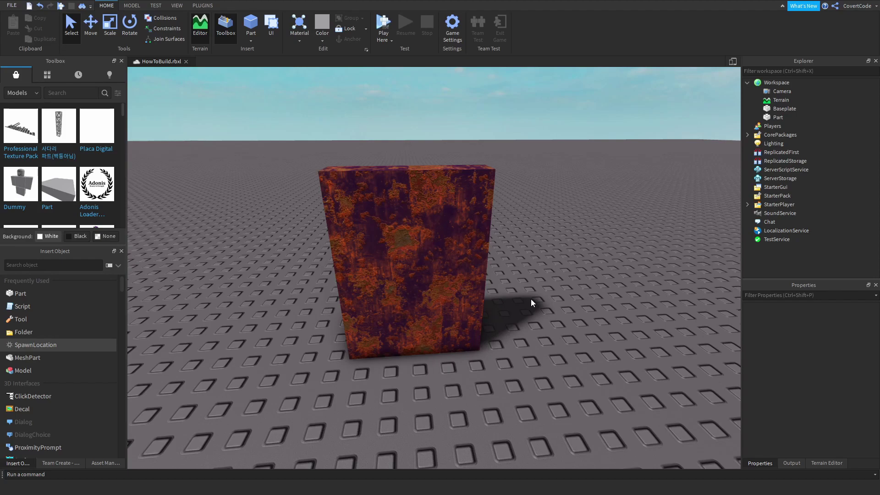
Set the corroded metal wall's BrickColor to Black
{"action": "left_click", "coordinate": [469, 253]}
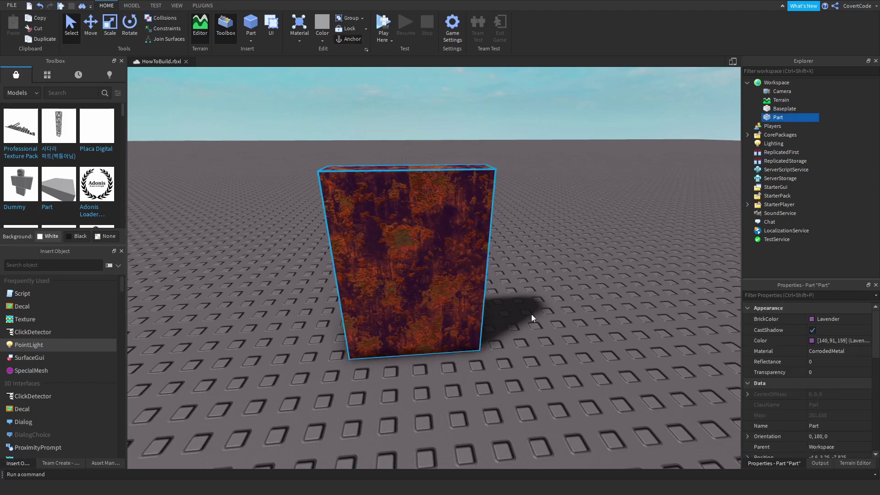
{"action": "left_click", "coordinate": [845, 319]}
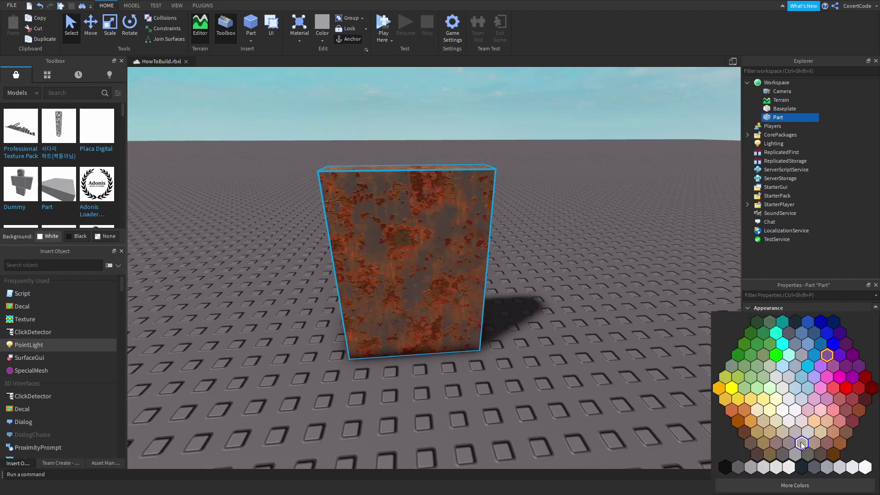
{"action": "left_click", "coordinate": [801, 467]}
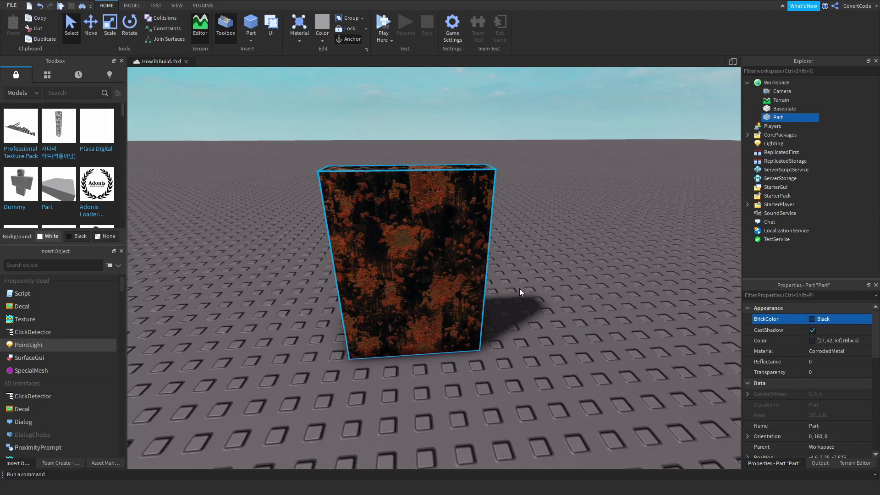
{"action": "left_click", "coordinate": [763, 341]}
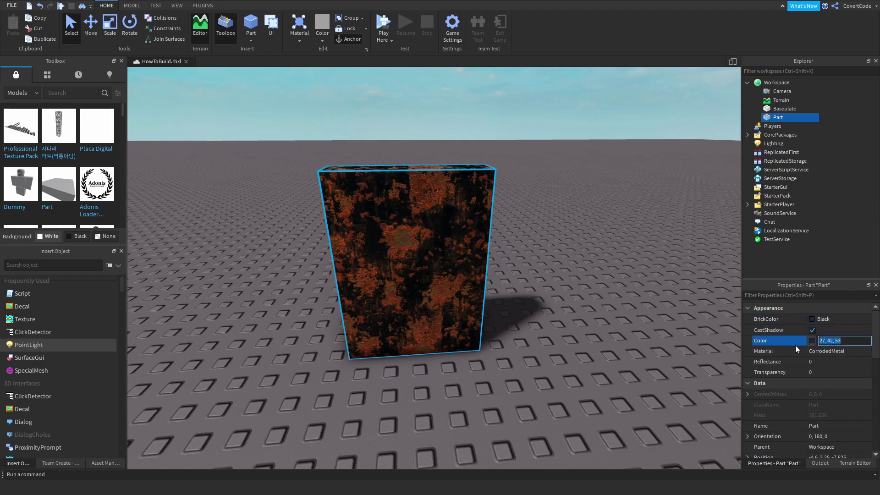
{"action": "left_click", "coordinate": [812, 341]}
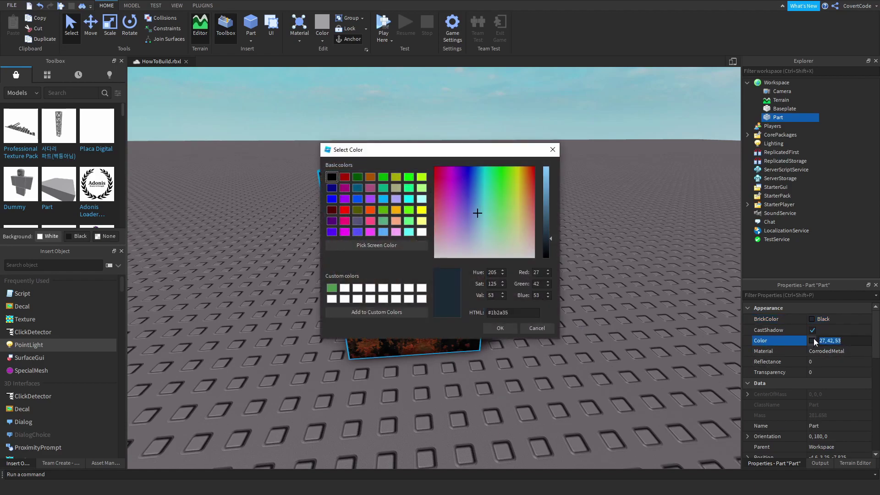
{"action": "left_click_drag", "start_coordinate": [493, 149], "coordinate": [730, 139]}
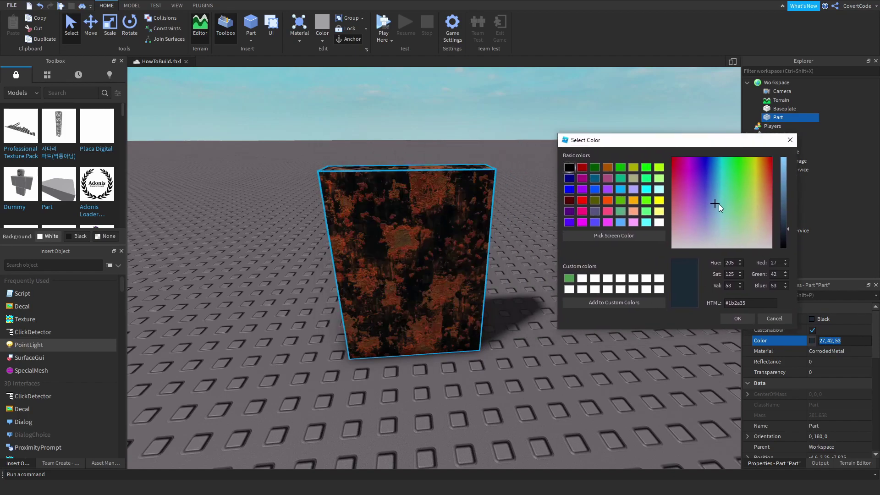
{"action": "left_click_drag", "start_coordinate": [718, 204], "coordinate": [699, 197]}
{"action": "key", "text": "Escape"}
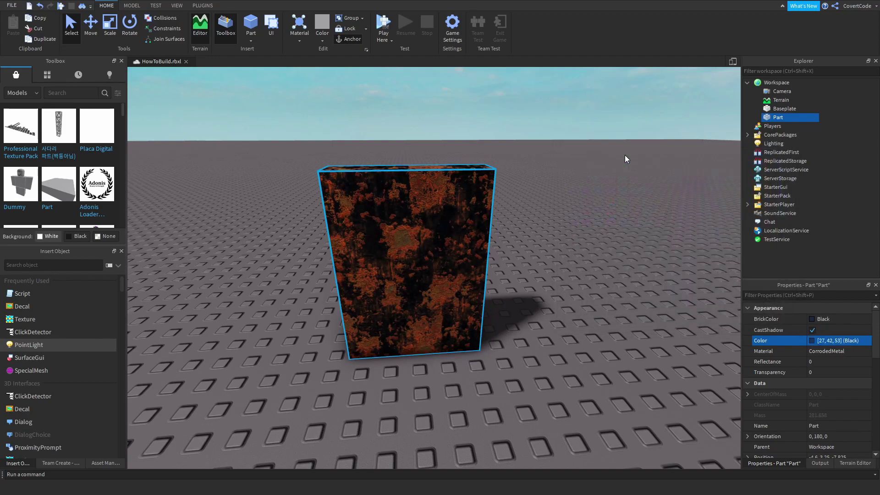
{"action": "left_click", "coordinate": [625, 155]}
{"action": "left_click", "coordinate": [375, 238]}
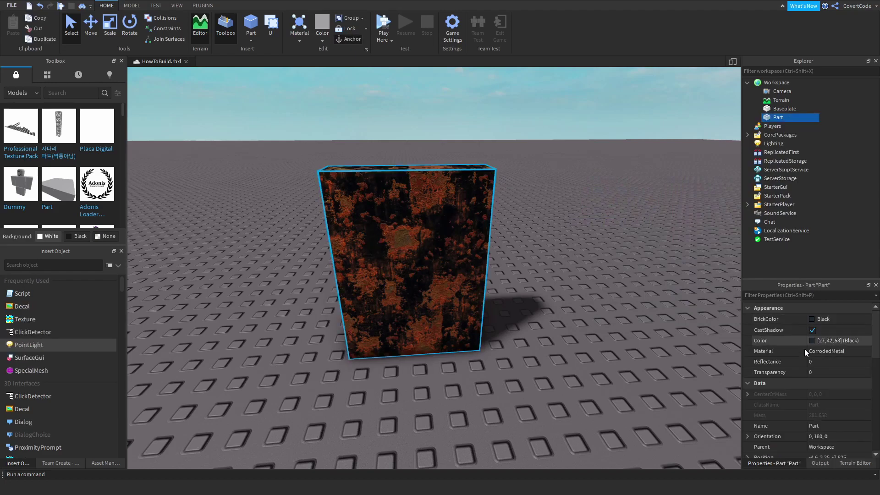
{"action": "left_click", "coordinate": [537, 335]}
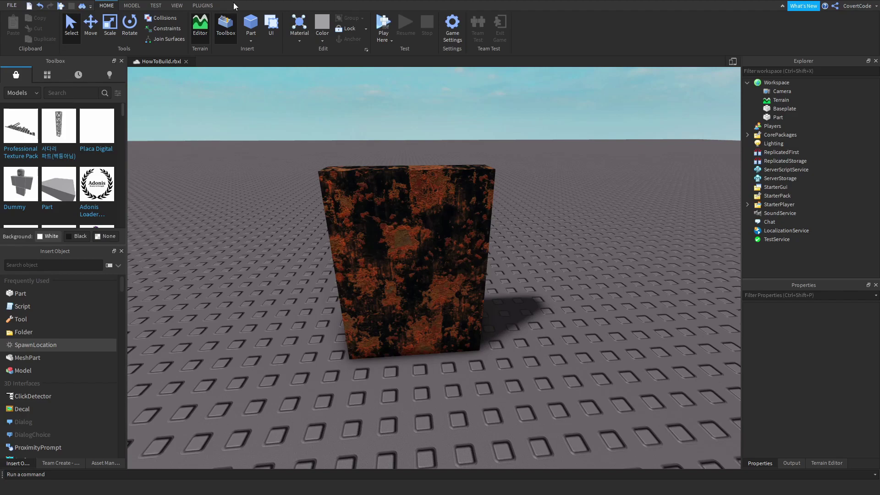
Insert an R6 dummy rig beside the wall with the Rig Builder plugin
{"action": "left_click", "coordinate": [203, 5]}
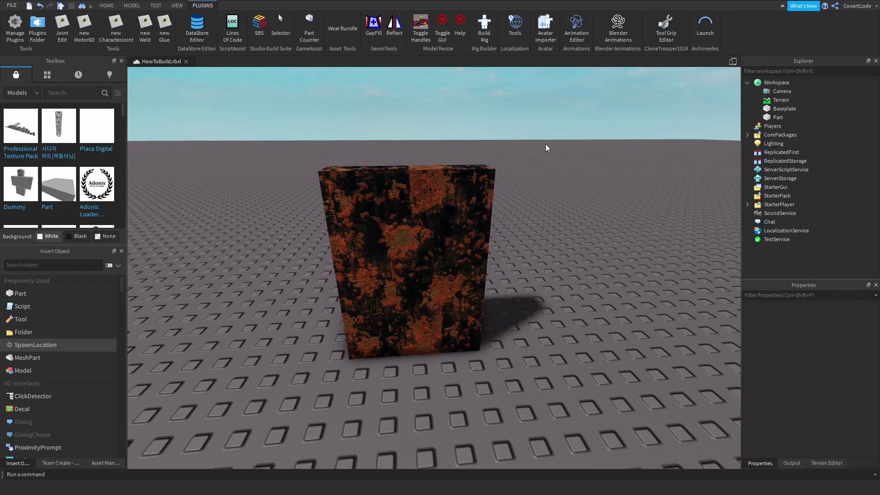
{"action": "right_click_drag", "start_coordinate": [545, 145], "coordinate": [564, 206]}
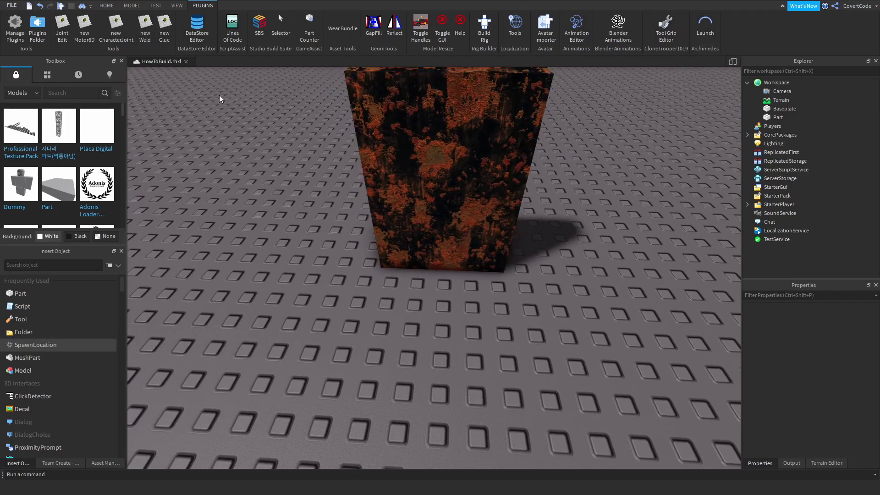
{"action": "left_click", "coordinate": [515, 87]}
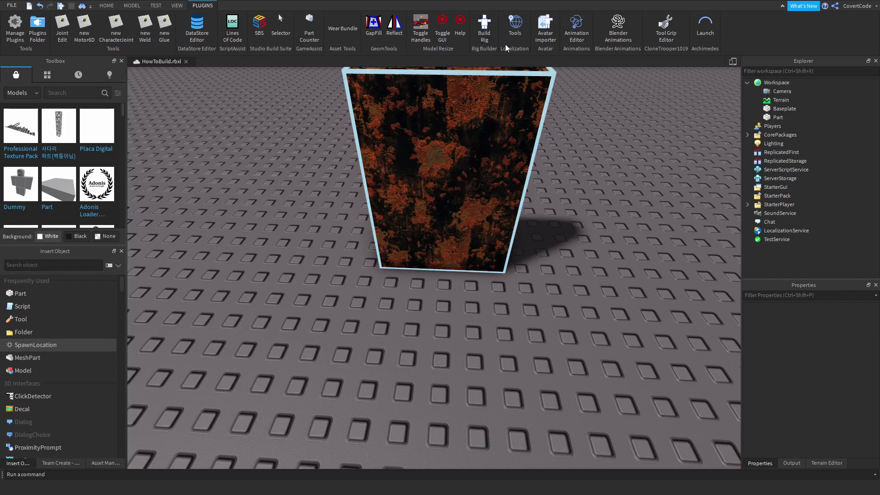
{"action": "right_click_drag", "start_coordinate": [581, 105], "coordinate": [559, 92]}
{"action": "left_click", "coordinate": [484, 28]}
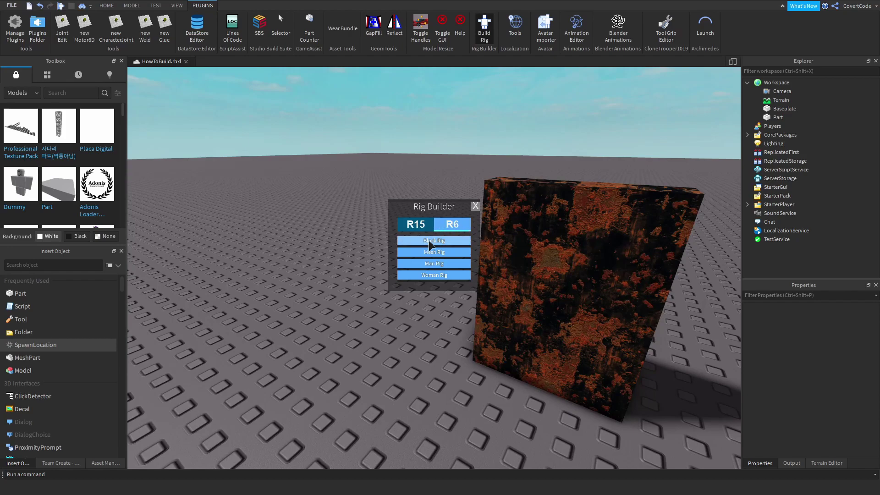
{"action": "left_click", "coordinate": [427, 241]}
{"action": "left_click_drag", "start_coordinate": [414, 253], "coordinate": [398, 339]}
{"action": "key", "text": "r"}
{"action": "key", "text": "r"}
{"action": "left_click", "coordinate": [379, 360]}
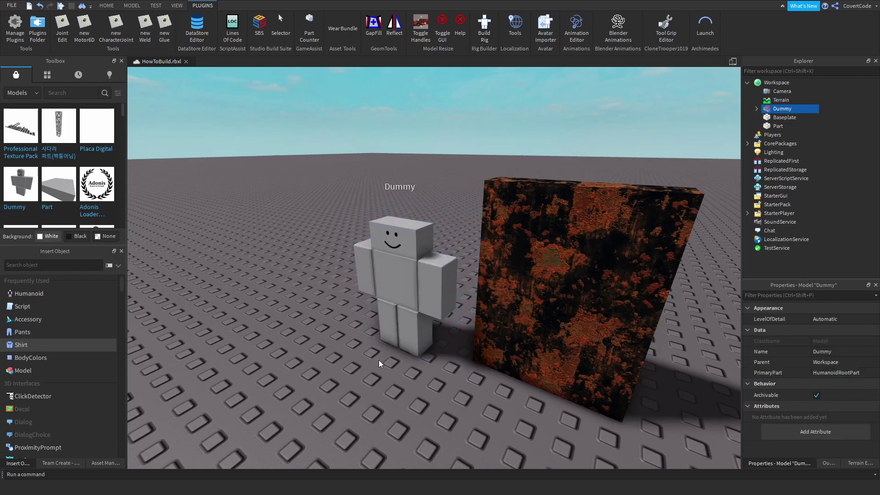
{"action": "scroll", "coordinate": [432, 337], "scroll_direction": "down", "scroll_amount": 2}
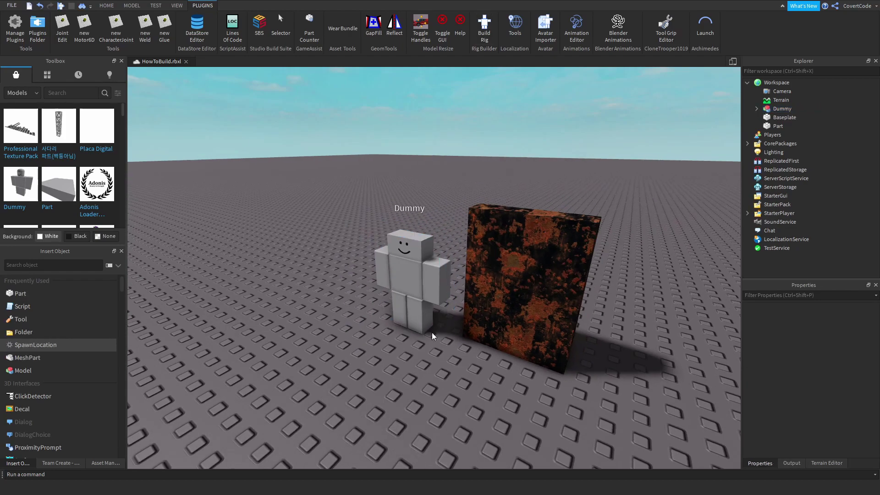
Reposition the rusted wall on the baseplate, leaving a gap between it and the dummy
{"action": "key", "text": "w"}
{"action": "right_click_drag", "start_coordinate": [432, 333], "coordinate": [427, 339]}
{"action": "key", "text": "a"}
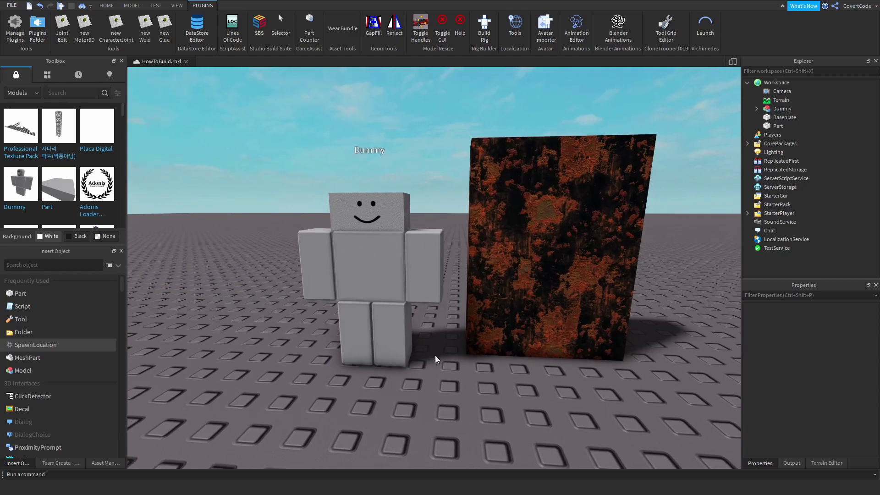
{"action": "left_click_drag", "start_coordinate": [563, 319], "coordinate": [562, 352]}
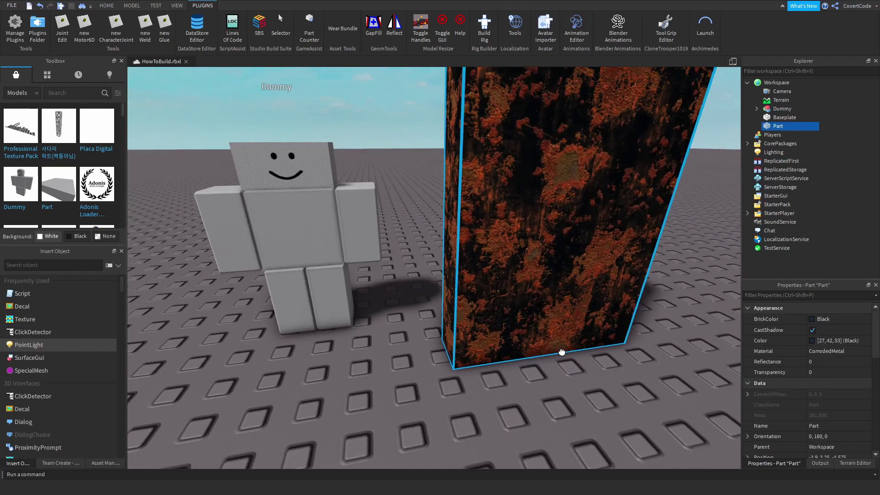
{"action": "scroll", "coordinate": [562, 352], "scroll_direction": "down", "scroll_amount": 5}
{"action": "left_click", "coordinate": [494, 363]}
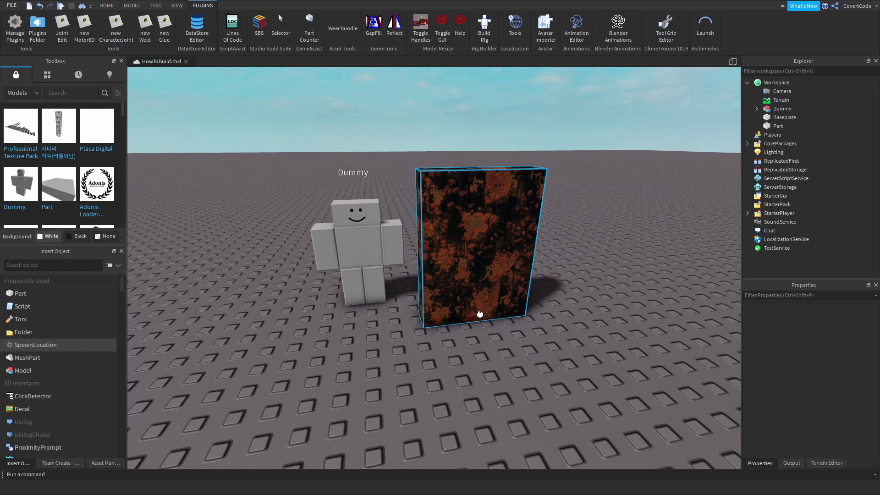
{"action": "left_click_drag", "start_coordinate": [480, 313], "coordinate": [379, 314]}
{"action": "right_click_drag", "start_coordinate": [378, 313], "coordinate": [378, 314]}
{"action": "left_click_drag", "start_coordinate": [379, 314], "coordinate": [522, 389]}
{"action": "left_click", "coordinate": [406, 323]}
{"action": "right_click_drag", "start_coordinate": [406, 323], "coordinate": [411, 318]}
{"action": "mouse_move", "coordinate": [437, 299]}
{"action": "left_mouse_down"}
{"action": "mouse_move", "coordinate": [527, 309]}
{"action": "mouse_move", "coordinate": [440, 308]}
{"action": "mouse_move", "coordinate": [436, 296]}
{"action": "left_mouse_up"}
{"action": "left_click", "coordinate": [430, 319]}
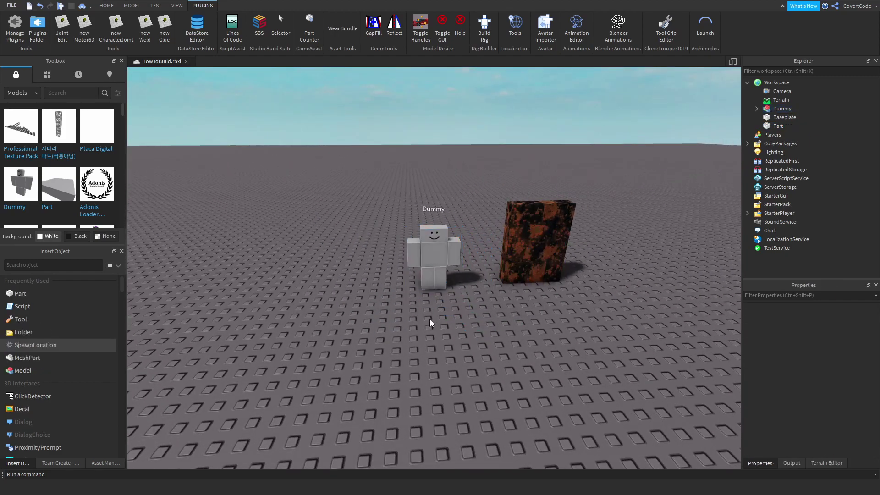
Insert a Decal object into the rusted wall part and select it in the hierarchy
{"action": "right_click_drag", "start_coordinate": [430, 319], "coordinate": [448, 330]}
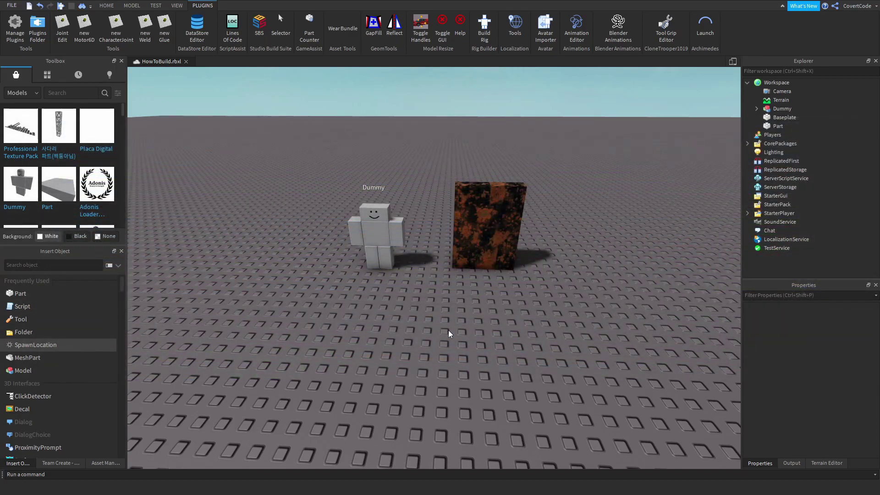
{"action": "mouse_move", "coordinate": [467, 313]}
{"action": "right_mouse_down"}
{"action": "mouse_move", "coordinate": [476, 305]}
{"action": "mouse_move", "coordinate": [451, 314]}
{"action": "right_mouse_up"}
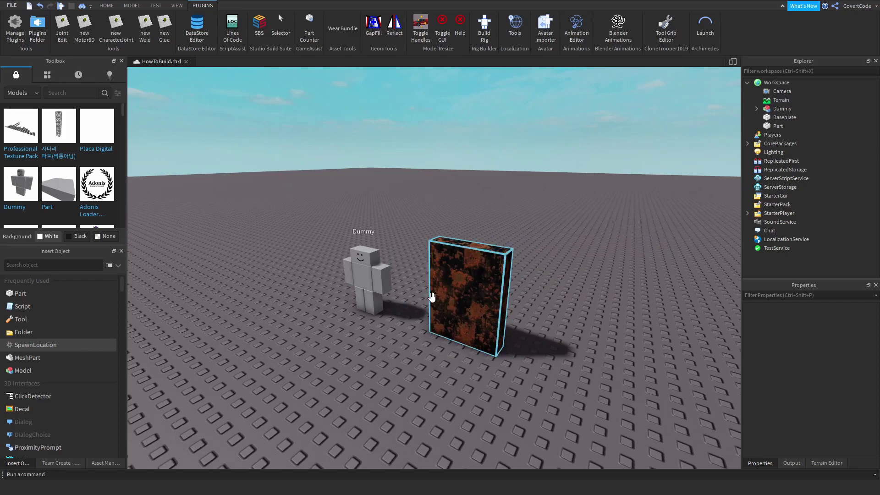
{"action": "scroll", "coordinate": [422, 392], "scroll_direction": "up", "scroll_amount": 5}
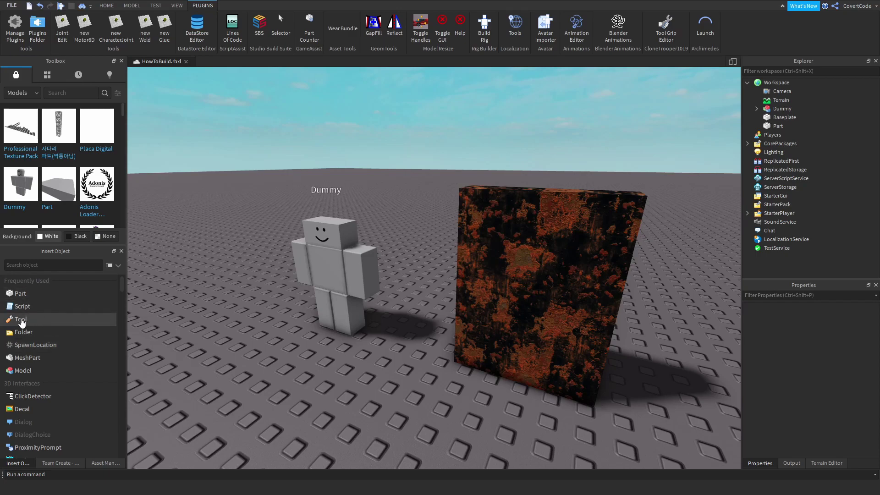
{"action": "left_click", "coordinate": [55, 264]}
{"action": "type", "text": "deca"}
{"action": "left_click_drag", "start_coordinate": [31, 282], "coordinate": [526, 261]}
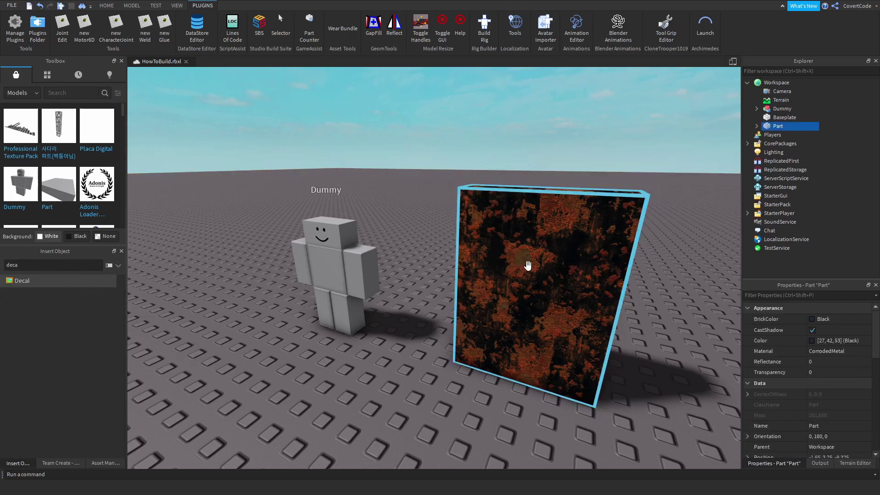
{"action": "left_click", "coordinate": [756, 126]}
{"action": "left_click", "coordinate": [784, 136]}
Remove the Decal from the wall part
{"action": "mouse_move", "coordinate": [615, 321]}
{"action": "right_mouse_down"}
{"action": "mouse_move", "coordinate": [573, 297]}
{"action": "mouse_move", "coordinate": [561, 228]}
{"action": "right_mouse_up"}
{"action": "scroll", "coordinate": [562, 228], "scroll_direction": "down", "scroll_amount": 5}
{"action": "mouse_move", "coordinate": [412, 149]}
{"action": "left_mouse_down"}
{"action": "mouse_move", "coordinate": [592, 288]}
{"action": "mouse_move", "coordinate": [711, 319]}
{"action": "left_mouse_up"}
{"action": "right_click_drag", "start_coordinate": [683, 316], "coordinate": [505, 251]}
{"action": "scroll", "coordinate": [505, 251], "scroll_direction": "up", "scroll_amount": 3}
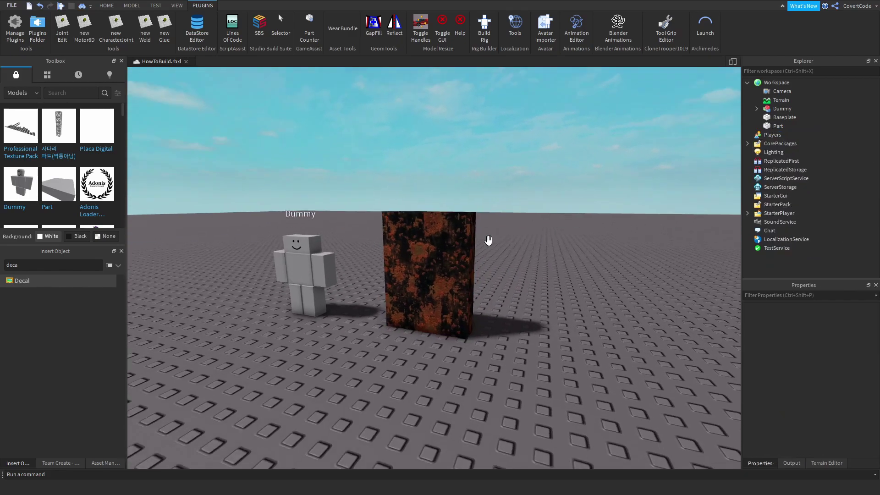
{"action": "right_click_drag", "start_coordinate": [488, 240], "coordinate": [576, 244]}
{"action": "scroll", "coordinate": [570, 255], "scroll_direction": "up", "scroll_amount": 2}
{"action": "scroll", "coordinate": [576, 244], "scroll_direction": "down", "scroll_amount": 2}
{"action": "right_click_drag", "start_coordinate": [640, 257], "coordinate": [657, 268]}
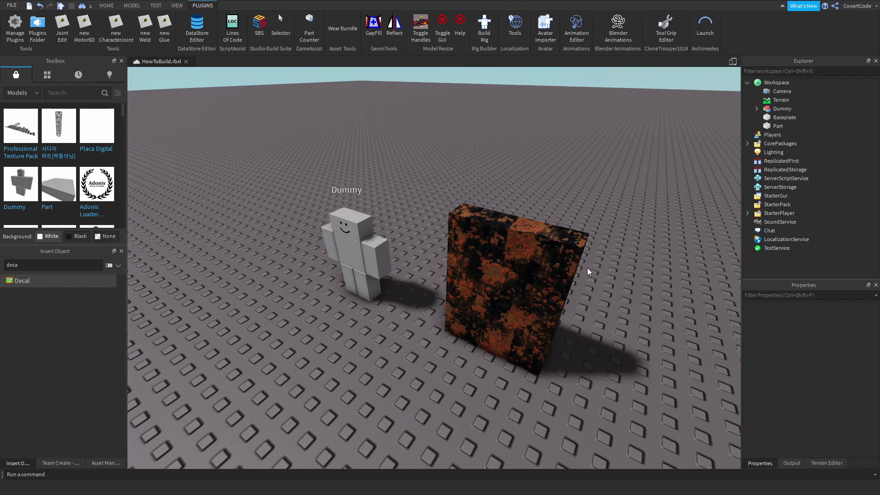
Scale the wall down in height and out in width and depth into a large, flat floor slab
{"action": "left_click", "coordinate": [552, 275]}
{"action": "key", "text": "f"}
{"action": "left_click", "coordinate": [107, 6]}
{"action": "left_click", "coordinate": [110, 25]}
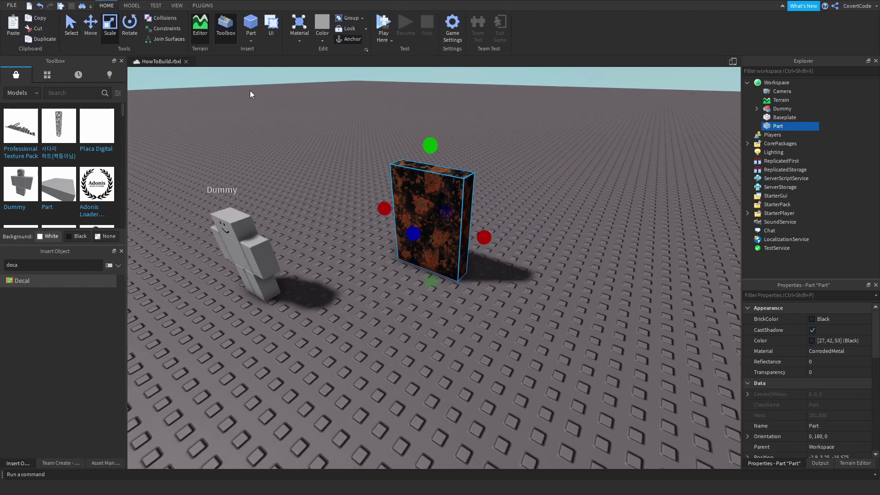
{"action": "left_click_drag", "start_coordinate": [425, 142], "coordinate": [589, 195]}
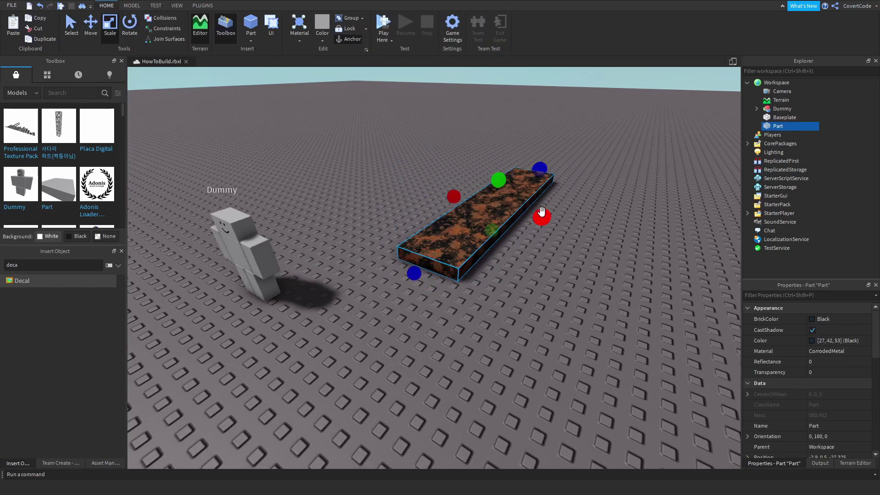
{"action": "left_click_drag", "start_coordinate": [540, 211], "coordinate": [575, 234]}
{"action": "key", "text": "f"}
{"action": "left_click_drag", "start_coordinate": [453, 179], "coordinate": [467, 150]}
{"action": "left_click_drag", "start_coordinate": [565, 210], "coordinate": [639, 218]}
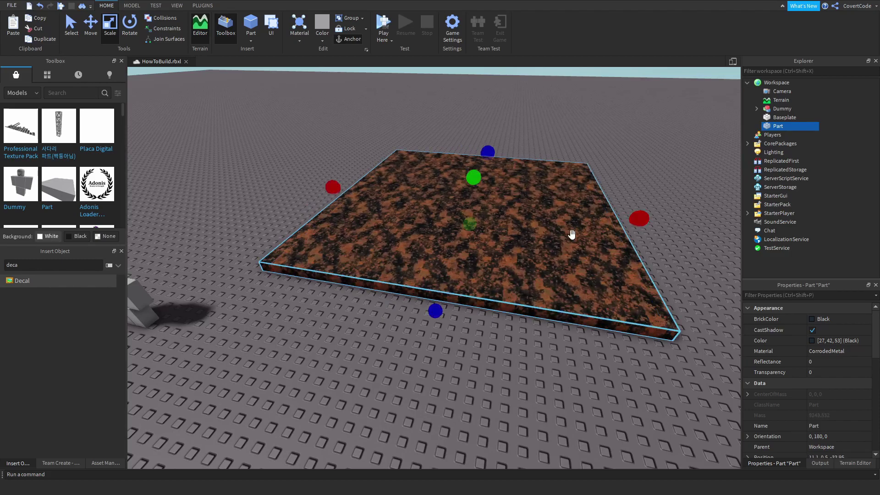
Examine the flattened slab and its corroded surface from a distance, several sides and up close
{"action": "mouse_move", "coordinate": [552, 217]}
{"action": "right_mouse_down"}
{"action": "mouse_move", "coordinate": [496, 222]}
{"action": "mouse_move", "coordinate": [551, 216]}
{"action": "right_mouse_up"}
{"action": "scroll", "coordinate": [551, 217], "scroll_direction": "down", "scroll_amount": 6}
{"action": "left_click", "coordinate": [392, 153]}
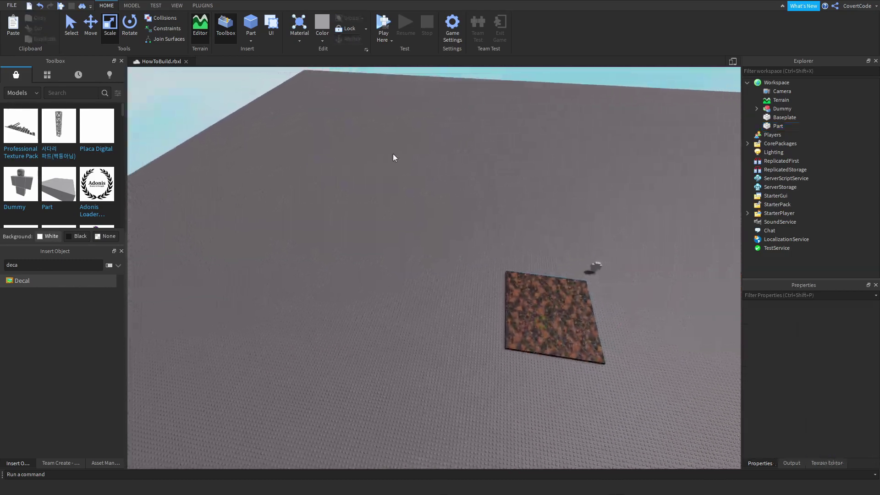
{"action": "key", "text": "d"}
{"action": "left_click_drag", "start_coordinate": [271, 160], "coordinate": [291, 202]}
{"action": "left_click_drag", "start_coordinate": [360, 123], "coordinate": [687, 151]}
{"action": "key", "text": "a"}
{"action": "left_click_drag", "start_coordinate": [700, 167], "coordinate": [275, 110]}
{"action": "key", "text": "w"}
{"action": "left_click_drag", "start_coordinate": [401, 174], "coordinate": [430, 197]}
{"action": "scroll", "coordinate": [416, 227], "scroll_direction": "up", "scroll_amount": 6}
{"action": "mouse_move", "coordinate": [417, 227]}
{"action": "right_mouse_down"}
{"action": "mouse_move", "coordinate": [408, 226]}
{"action": "mouse_move", "coordinate": [428, 236]}
{"action": "right_mouse_up"}
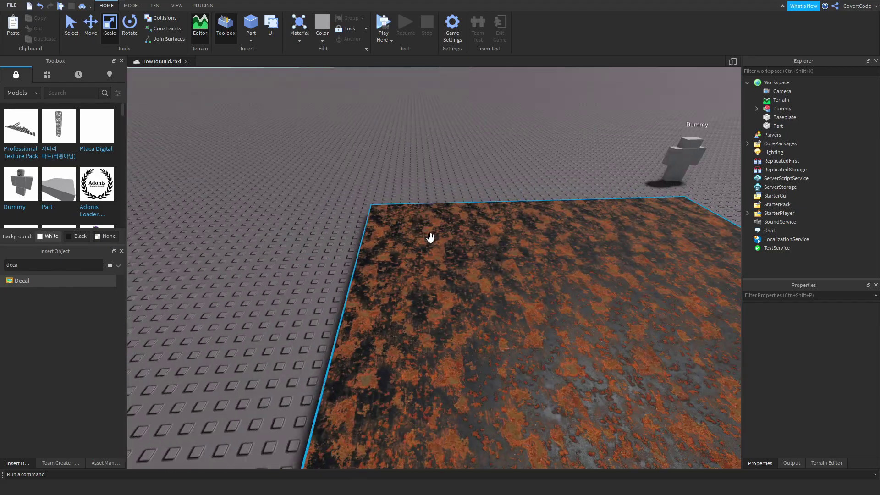
Set the Toolbox category to Images and insert a Texture object into the slab
{"action": "left_click", "coordinate": [432, 249]}
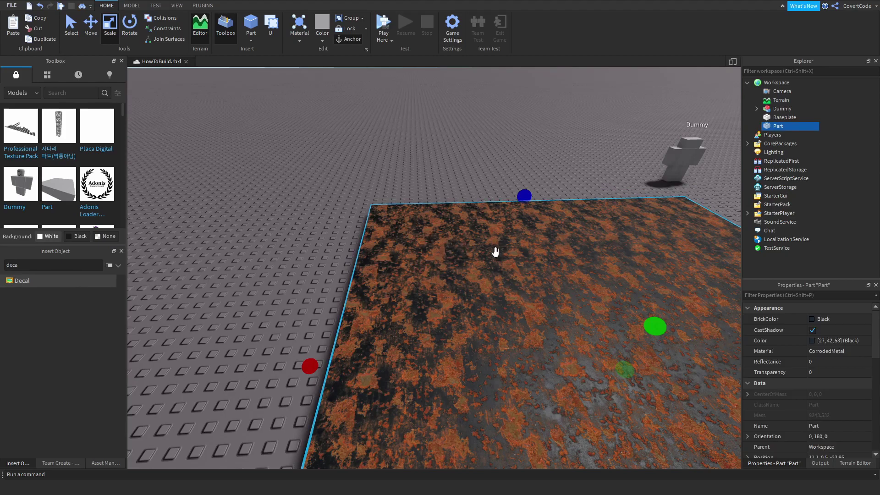
{"action": "right_click_drag", "start_coordinate": [260, 184], "coordinate": [260, 184]}
{"action": "left_click", "coordinate": [22, 92]}
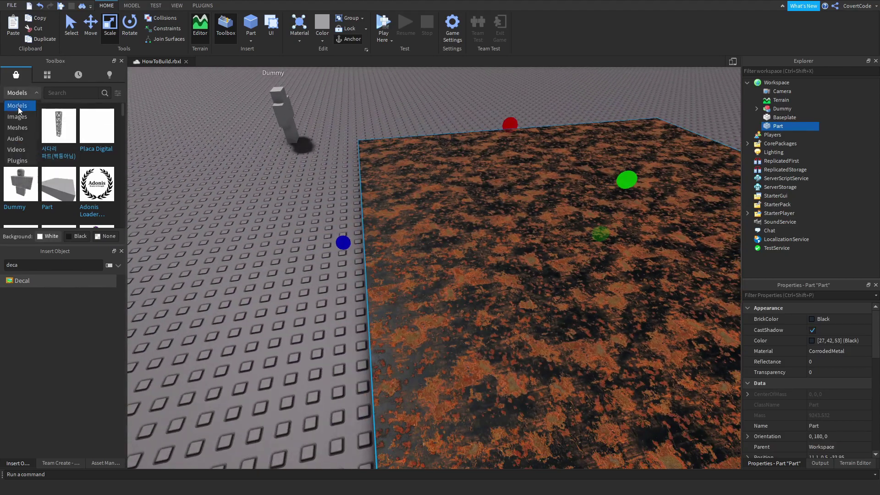
{"action": "left_click", "coordinate": [23, 116]}
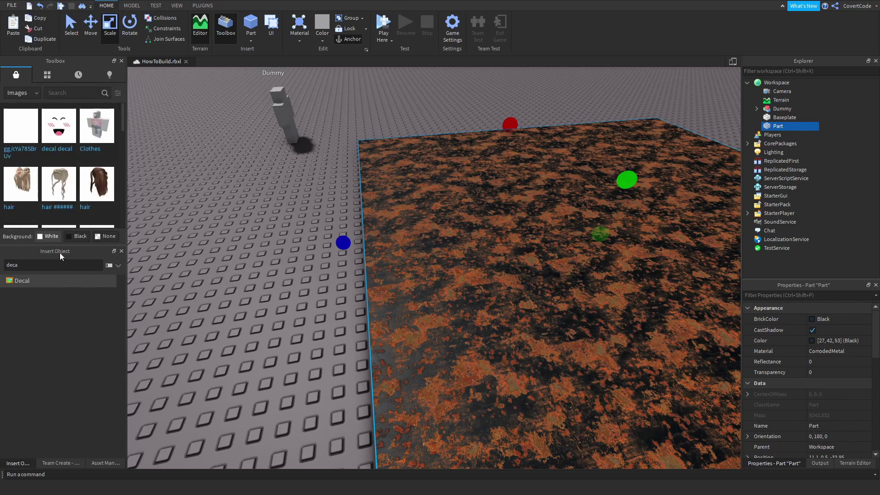
{"action": "key", "text": "BackSpace"}
{"action": "key", "text": "BackSpace"}
{"action": "key", "text": "BackSpace"}
{"action": "key", "text": "BackSpace"}
{"action": "type", "text": "tex"}
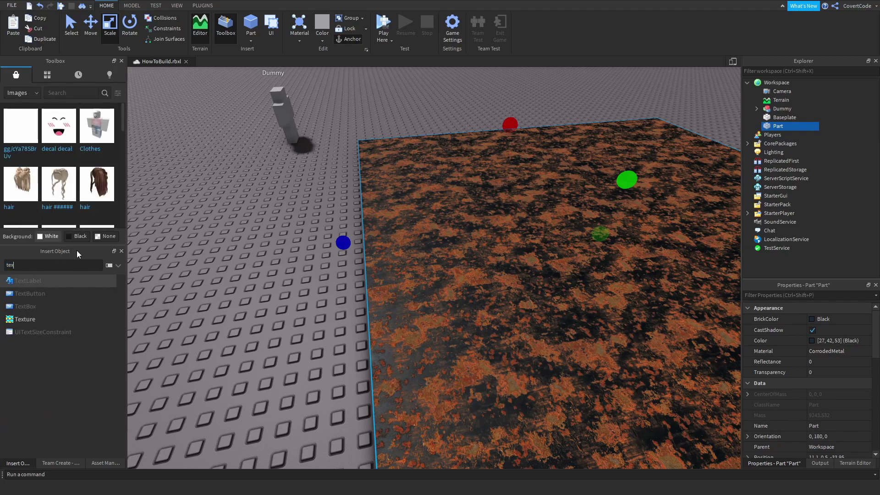
{"action": "left_click", "coordinate": [25, 319]}
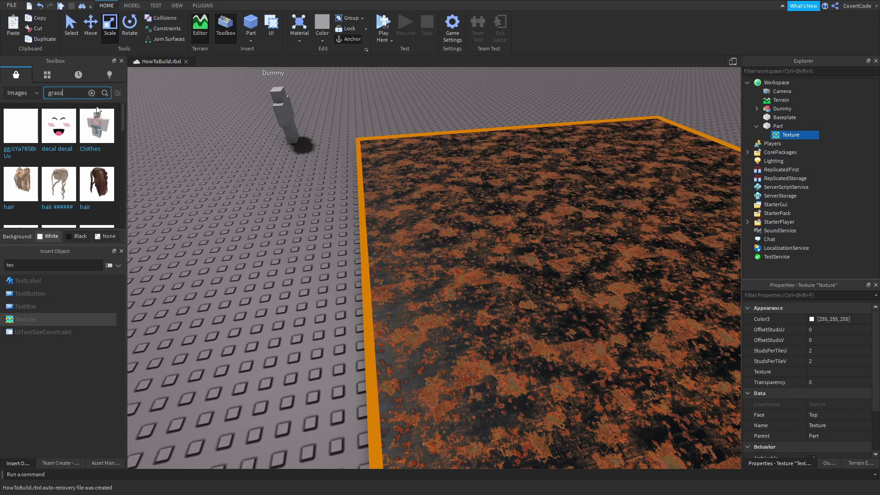
Search the Toolbox images for "grass" and browse to the green spotted Grass image
{"action": "type", "text": "grass"}
{"action": "key", "text": "Return"}
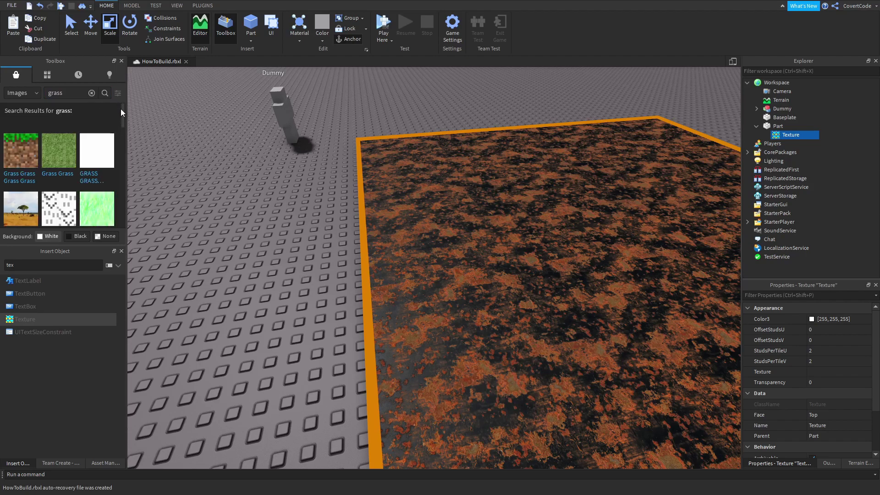
{"action": "left_click_drag", "start_coordinate": [122, 112], "coordinate": [128, 150]}
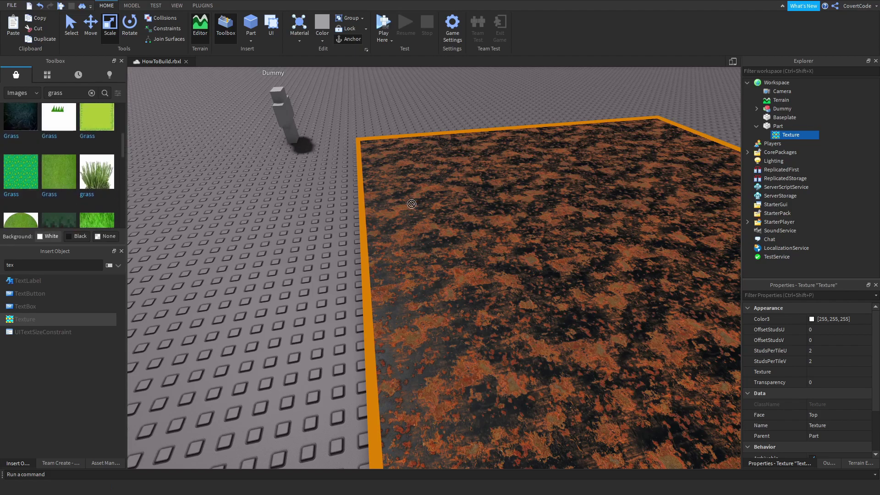
Try placing the green spotted Grass image on the slab as a decal, and delete that decal
{"action": "left_click_drag", "start_coordinate": [411, 203], "coordinate": [458, 210]}
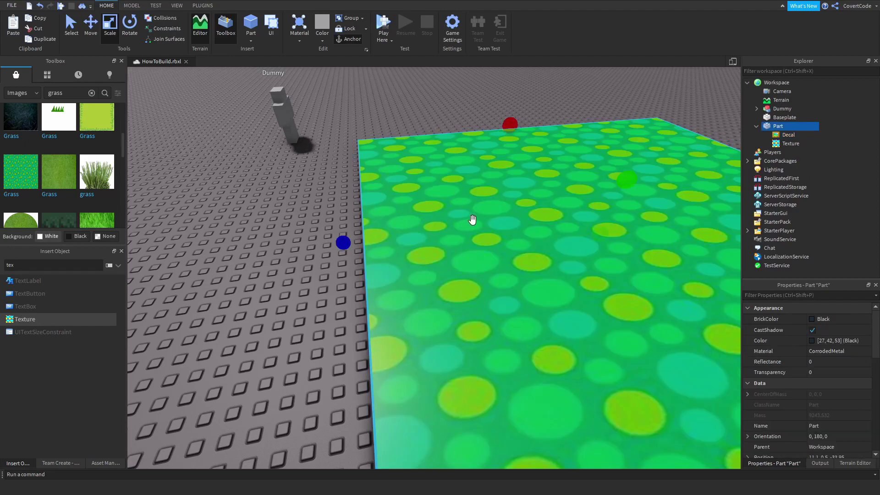
{"action": "left_click", "coordinate": [787, 136]}
{"action": "key", "text": "Delete"}
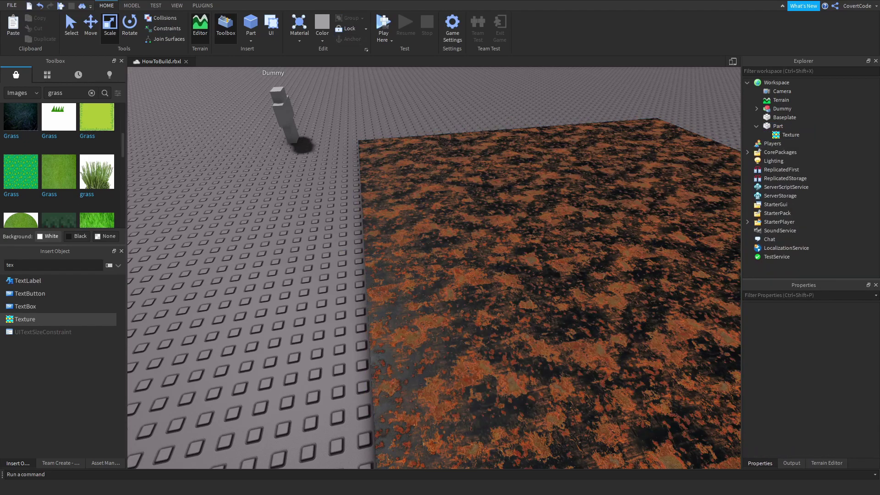
Copy the green spotted Grass image's asset URI into the Texture object's Texture property and inspect the tiled surface
{"action": "right_click", "coordinate": [29, 175]}
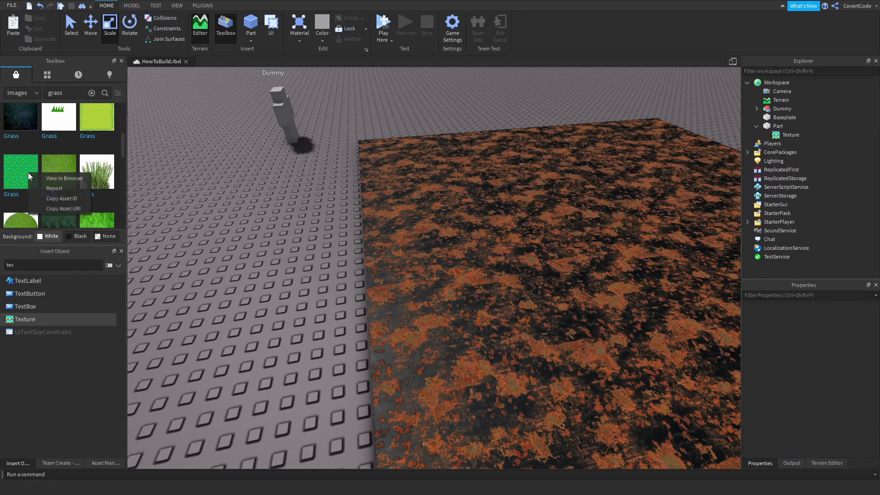
{"action": "left_click", "coordinate": [54, 207]}
{"action": "left_click", "coordinate": [790, 135]}
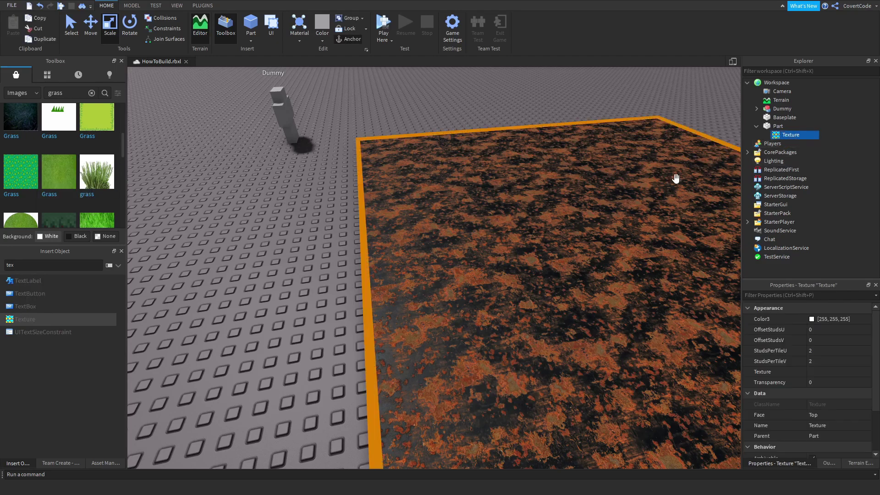
{"action": "left_click", "coordinate": [829, 373]}
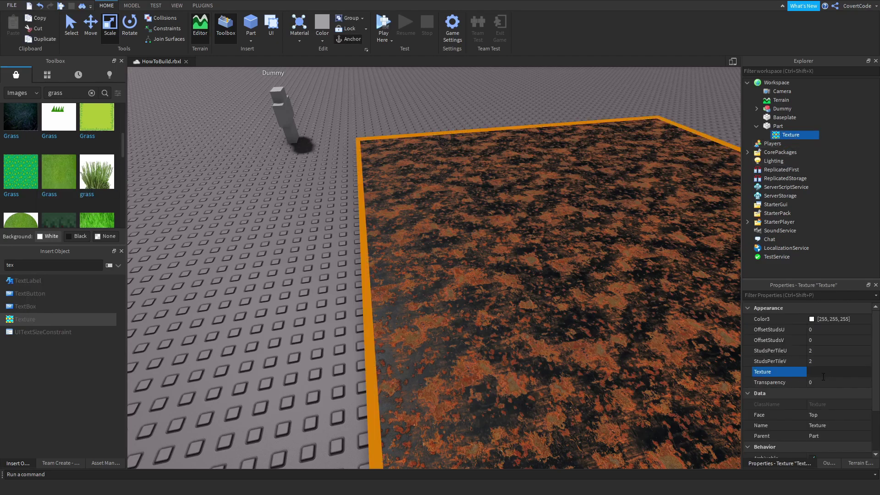
{"action": "key", "text": "ctrl+v"}
{"action": "key", "text": "Return"}
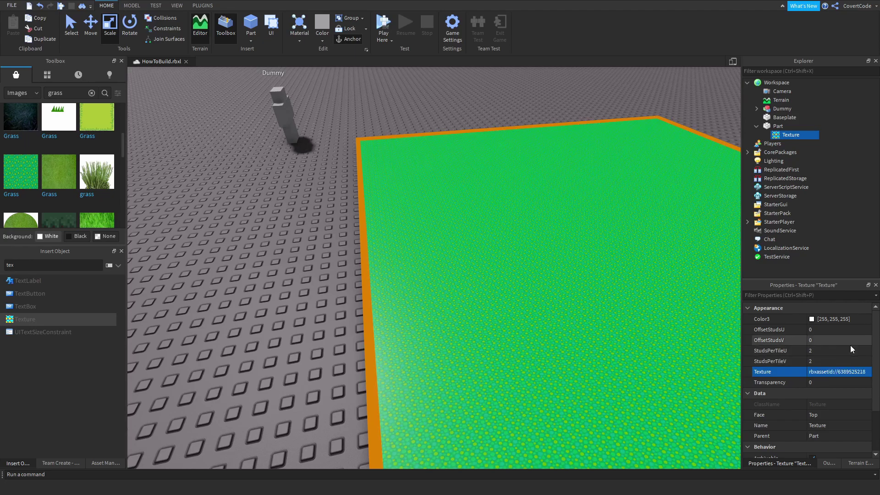
{"action": "scroll", "coordinate": [594, 278], "scroll_direction": "up", "scroll_amount": 5}
{"action": "scroll", "coordinate": [595, 293], "scroll_direction": "down", "scroll_amount": 5}
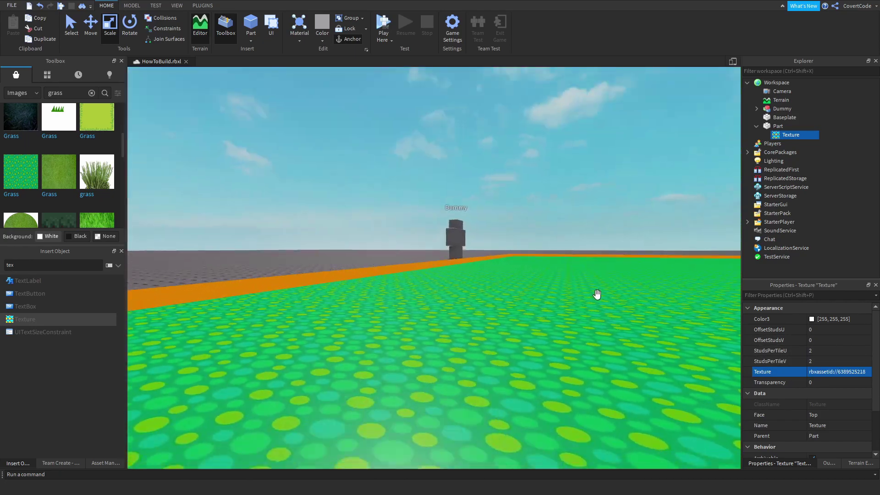
Try StudsPerTileU values of 5 and 10 on the slab's grass Texture
{"action": "right_click_drag", "start_coordinate": [546, 235], "coordinate": [509, 222]}
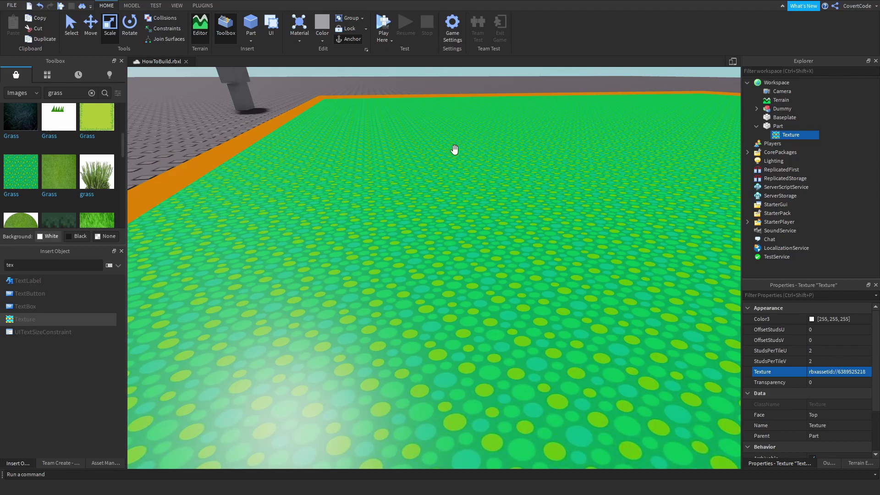
{"action": "scroll", "coordinate": [457, 156], "scroll_direction": "down", "scroll_amount": 4}
{"action": "right_click_drag", "start_coordinate": [469, 161], "coordinate": [590, 221]}
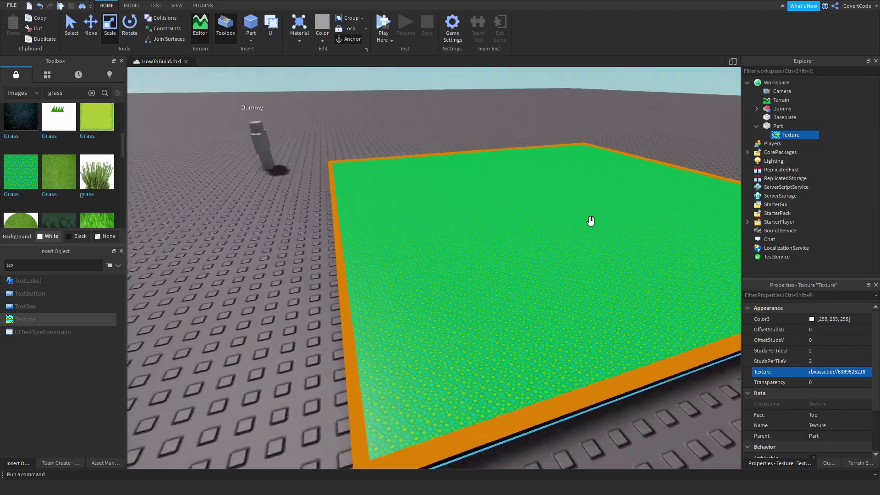
{"action": "left_click", "coordinate": [784, 352]}
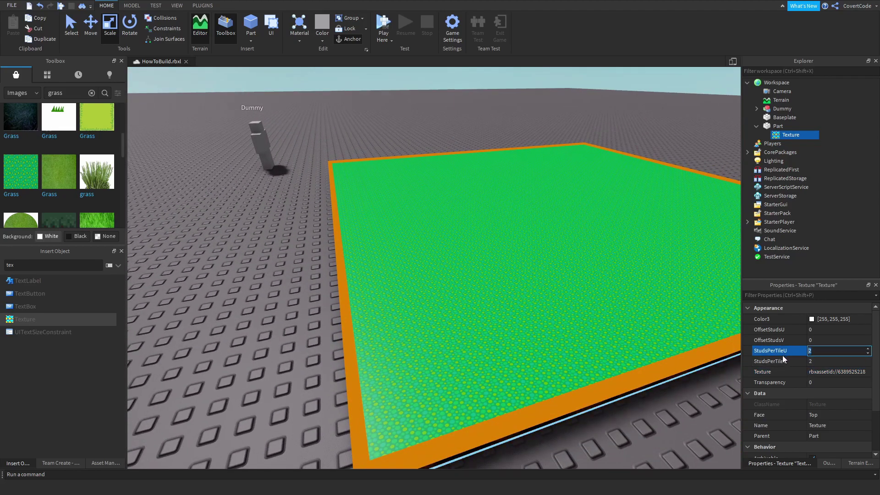
{"action": "type", "text": "5"}
{"action": "key", "text": "Return"}
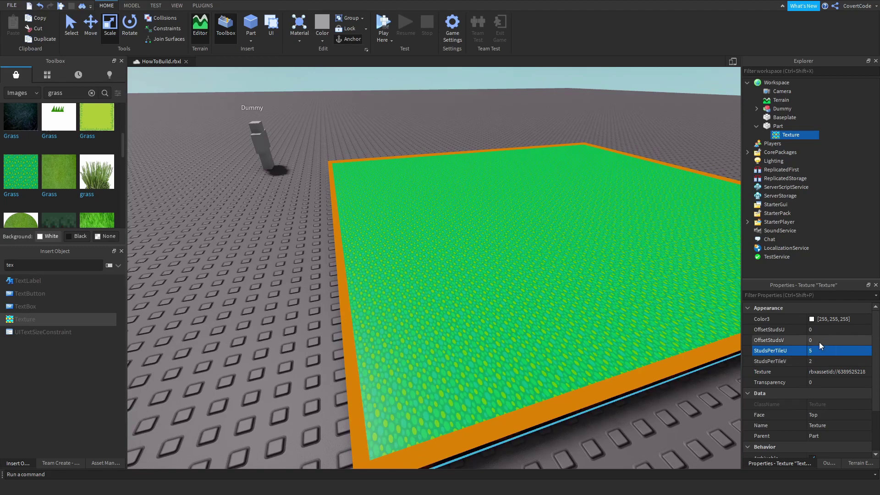
{"action": "left_click", "coordinate": [820, 350]}
{"action": "type", "text": "10"}
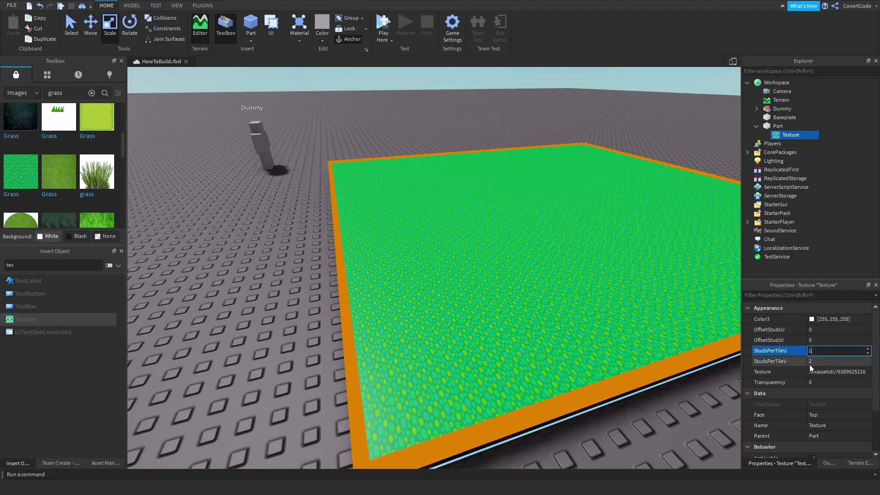
{"action": "key", "text": "Return"}
Set both StudsPerTileU and StudsPerTileV of the slab's grass Texture to 15
{"action": "middle_click_drag", "start_coordinate": [570, 296], "coordinate": [506, 317]}
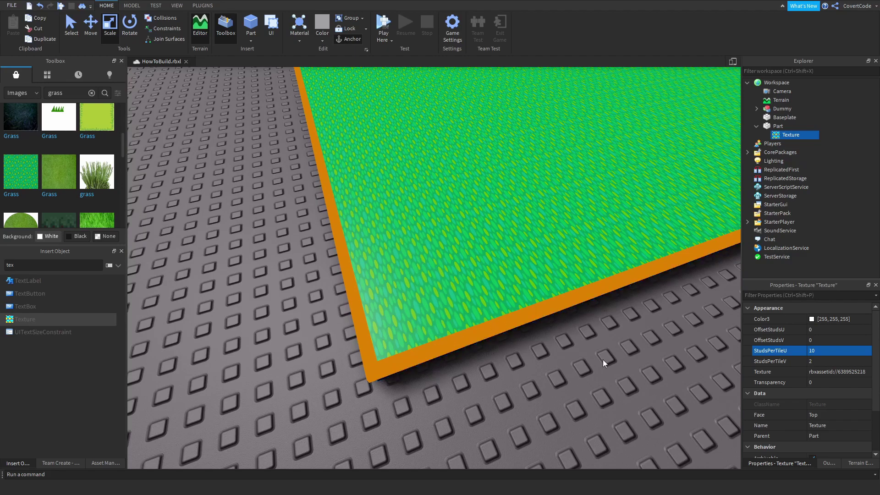
{"action": "type", "text": "15"}
{"action": "key", "text": "Return"}
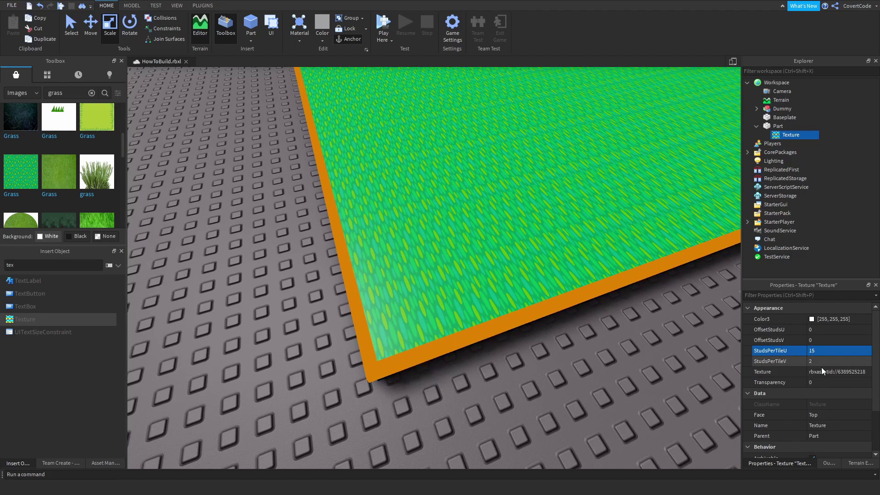
{"action": "left_click", "coordinate": [820, 361]}
{"action": "type", "text": "15"}
{"action": "key", "text": "Return"}
{"action": "right_click_drag", "start_coordinate": [651, 294], "coordinate": [587, 238]}
{"action": "key", "text": "s"}
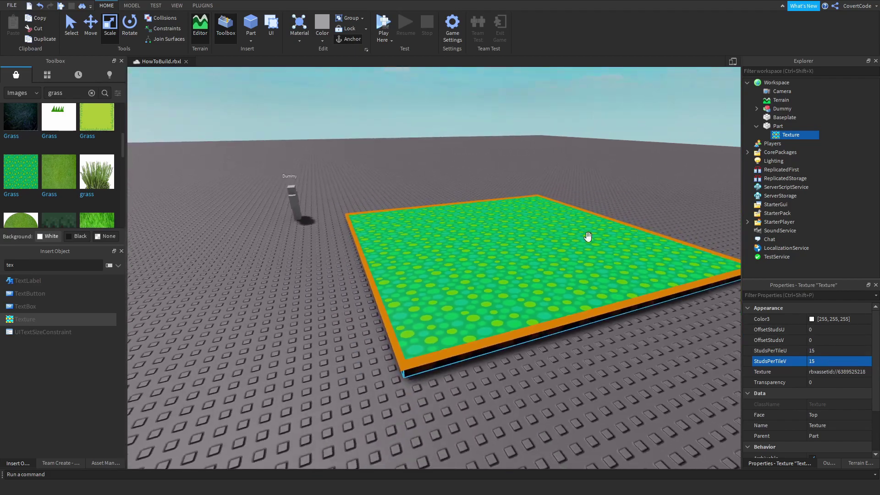
Inspect the tiled grass from several angles and set the Texture's Transparency to 0.7
{"action": "key", "text": "d"}
{"action": "right_click_drag", "start_coordinate": [569, 163], "coordinate": [568, 160]}
{"action": "key", "text": "d"}
{"action": "key", "text": "a"}
{"action": "right_click_drag", "start_coordinate": [623, 230], "coordinate": [623, 230]}
{"action": "key", "text": "w"}
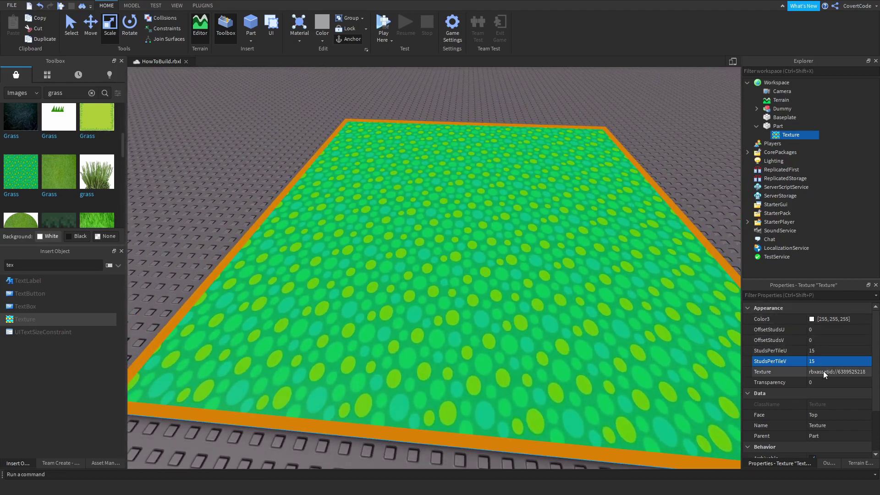
{"action": "left_click", "coordinate": [828, 382]}
{"action": "left_click_drag", "start_coordinate": [842, 383], "coordinate": [862, 384]}
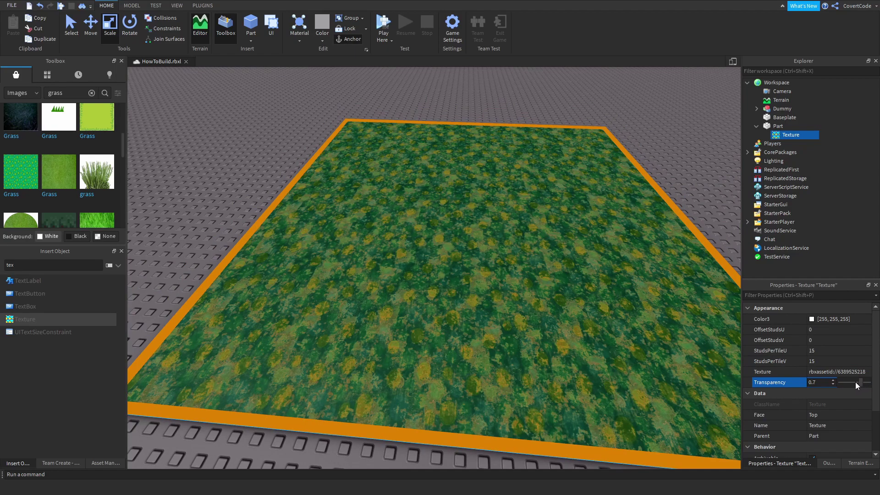
Change the slab's material to SmoothPlastic and its BrickColor to Bright green beneath the texture
{"action": "left_click", "coordinate": [555, 147]}
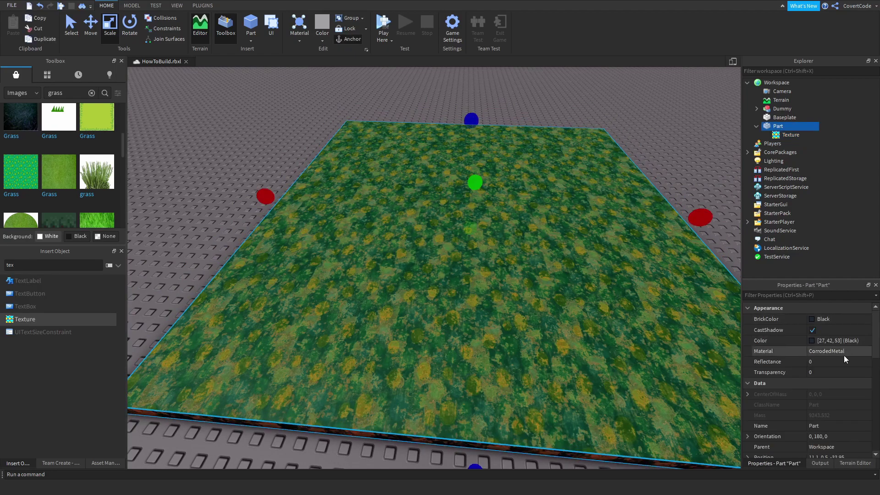
{"action": "key", "text": "s"}
{"action": "left_click", "coordinate": [819, 320]}
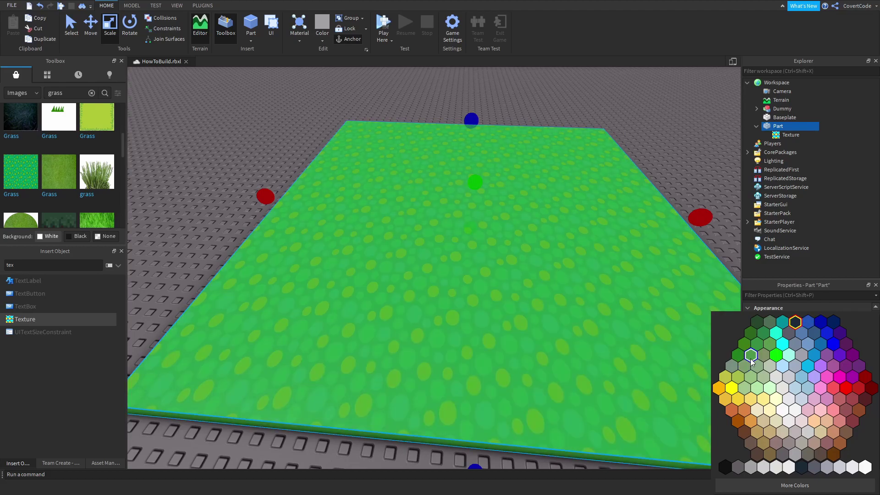
{"action": "left_click", "coordinate": [750, 358]}
Enlarge the green slab across the baseplate with the Scale tool, and deselect it
{"action": "scroll", "coordinate": [628, 275], "scroll_direction": "down", "scroll_amount": 5}
{"action": "left_click_drag", "start_coordinate": [559, 226], "coordinate": [708, 192]}
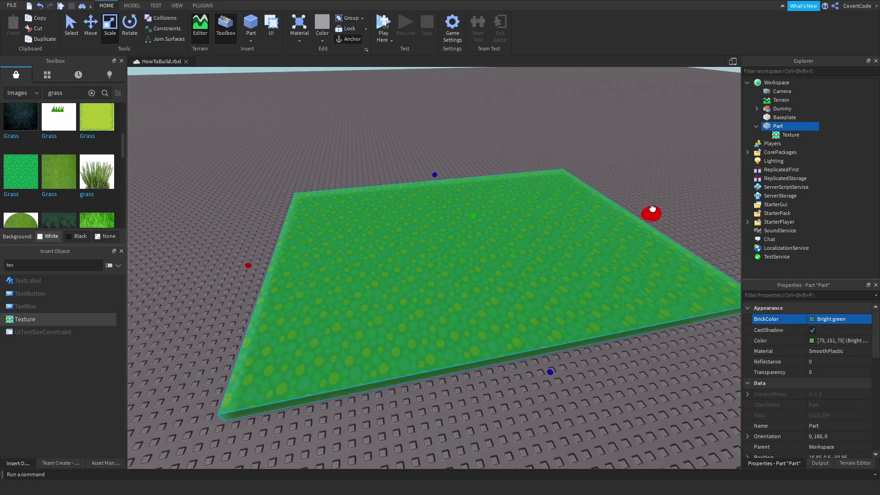
{"action": "key", "text": "d"}
{"action": "left_click", "coordinate": [678, 176]}
{"action": "left_click", "coordinate": [474, 200]}
{"action": "key", "text": "a"}
{"action": "left_click_drag", "start_coordinate": [517, 165], "coordinate": [469, 130]}
{"action": "left_click", "coordinate": [314, 150]}
{"action": "scroll", "coordinate": [316, 156], "scroll_direction": "up", "scroll_amount": 5}
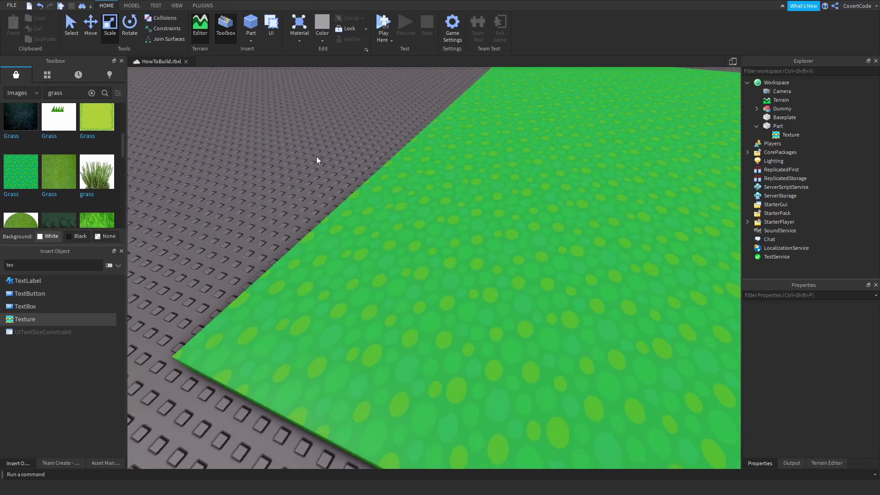
Set the Texture's Transparency to 0.9 and inspect the slab's surface from a distance and up close
{"action": "right_click_drag", "start_coordinate": [316, 156], "coordinate": [379, 177]}
{"action": "left_click", "coordinate": [398, 207]}
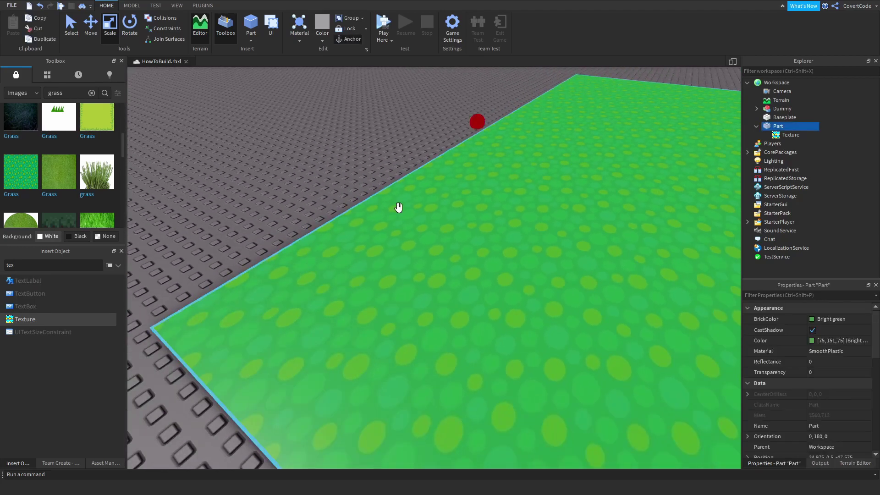
{"action": "left_click", "coordinate": [789, 134]}
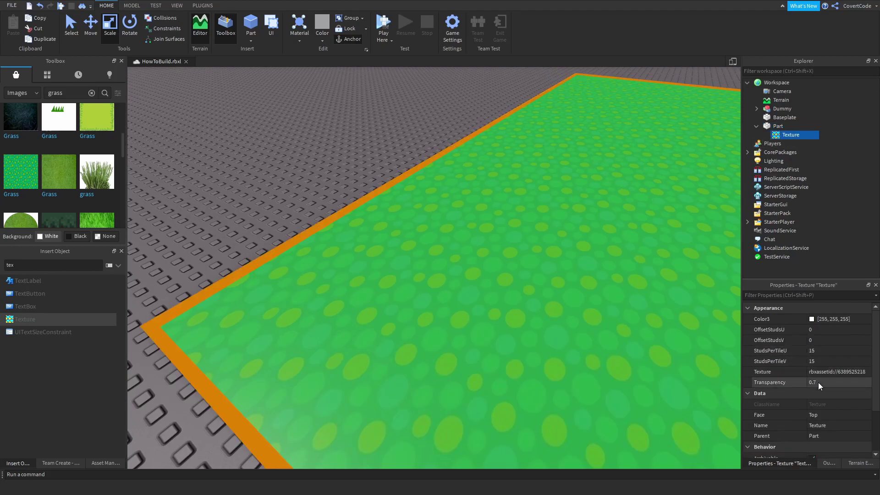
{"action": "left_click", "coordinate": [818, 382]}
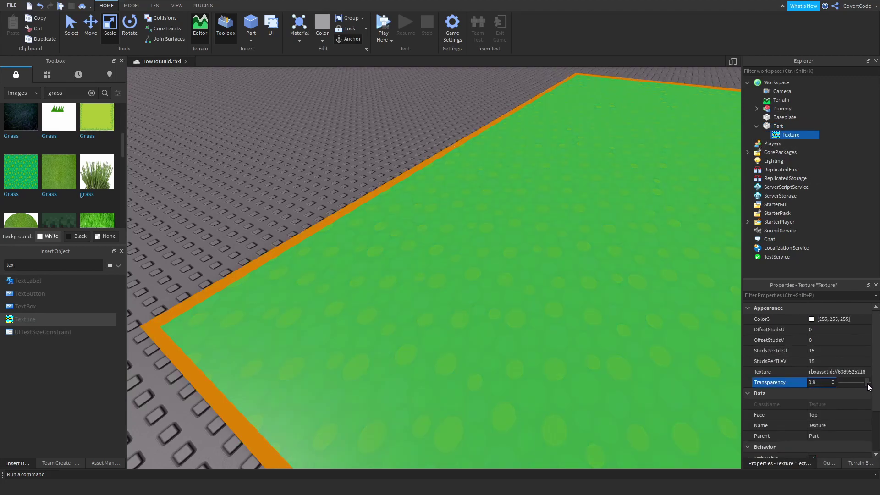
{"action": "left_click", "coordinate": [350, 116]}
{"action": "right_click_drag", "start_coordinate": [350, 116], "coordinate": [519, 148]}
{"action": "key", "text": "q"}
{"action": "scroll", "coordinate": [518, 148], "scroll_direction": "down", "scroll_amount": 8}
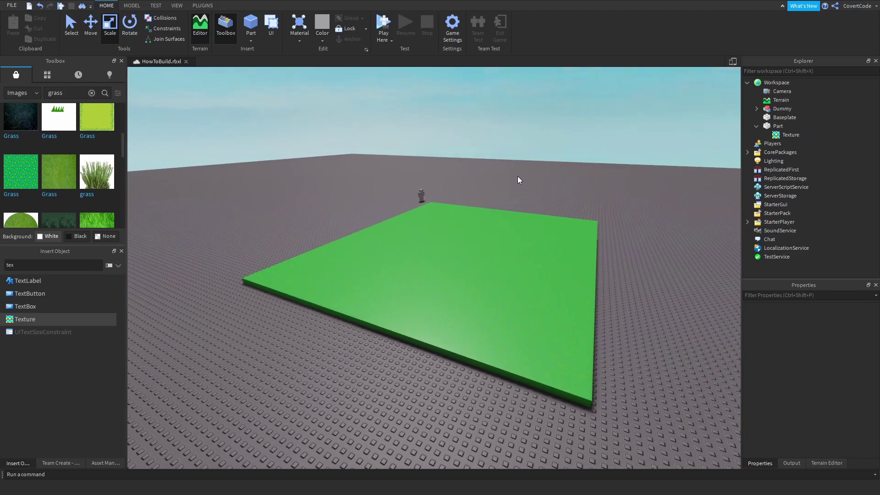
{"action": "scroll", "coordinate": [501, 168], "scroll_direction": "up", "scroll_amount": 10}
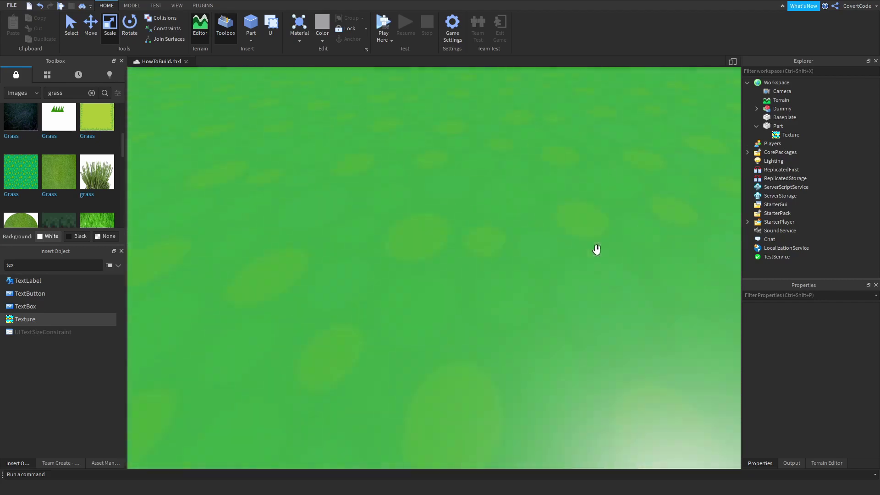
{"action": "scroll", "coordinate": [593, 247], "scroll_direction": "down", "scroll_amount": 10}
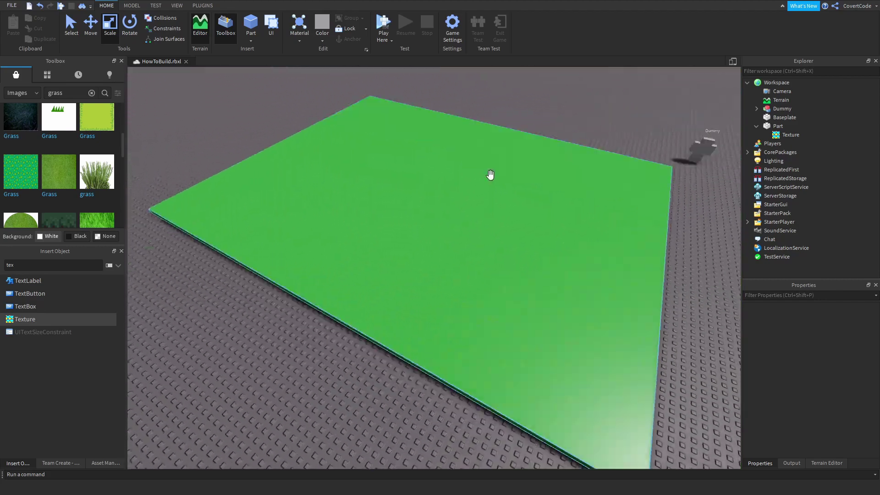
Delete the textured slab and insert a new Part into the Workspace
{"action": "left_click", "coordinate": [482, 191]}
{"action": "key", "text": "Delete"}
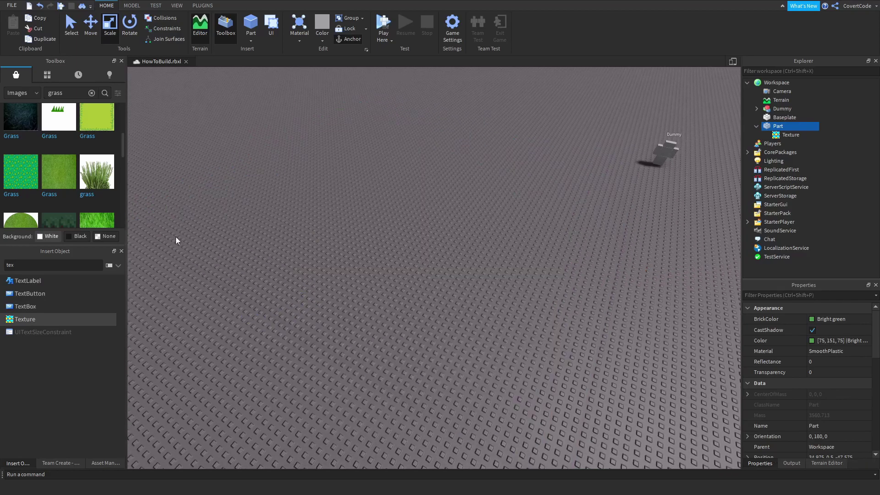
{"action": "type", "text": "part"}
{"action": "left_click", "coordinate": [61, 281]}
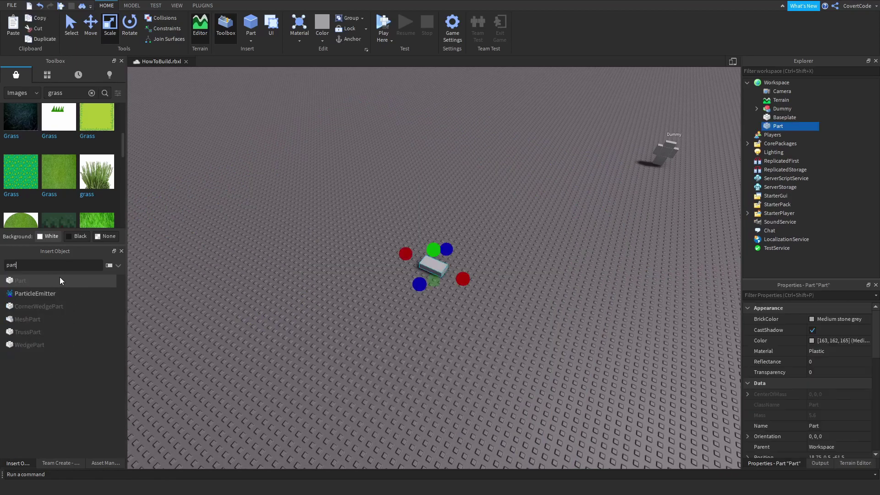
{"action": "left_click", "coordinate": [73, 30]}
{"action": "left_click", "coordinate": [290, 179]}
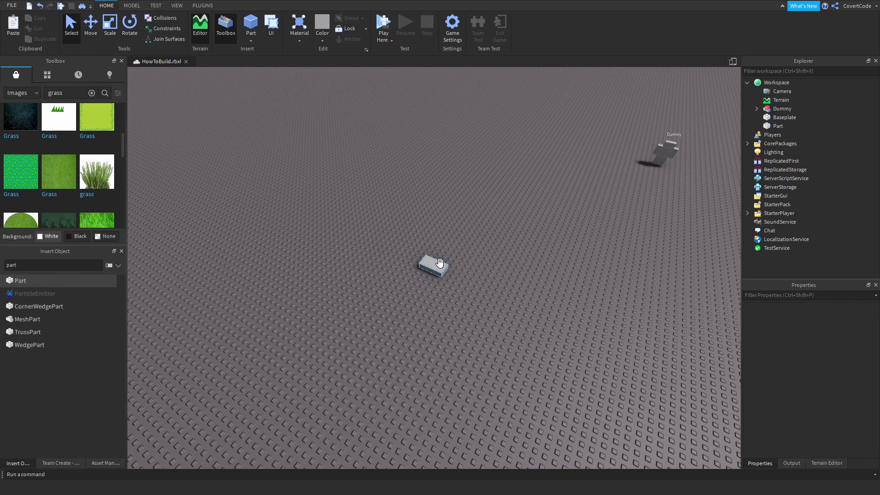
Reposition the new part on the baseplate and turn on its Anchored property
{"action": "key", "text": "d"}
{"action": "left_click_drag", "start_coordinate": [438, 263], "coordinate": [509, 280]}
{"action": "scroll", "coordinate": [815, 367], "scroll_direction": "down", "scroll_amount": 5}
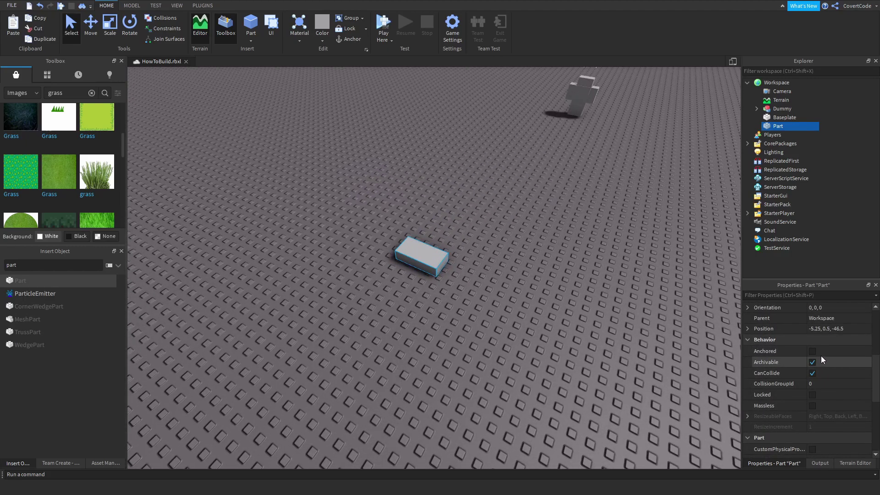
{"action": "left_click", "coordinate": [812, 351]}
{"action": "scroll", "coordinate": [479, 334], "scroll_direction": "up", "scroll_amount": 3}
{"action": "left_click_drag", "start_coordinate": [443, 302], "coordinate": [506, 254]}
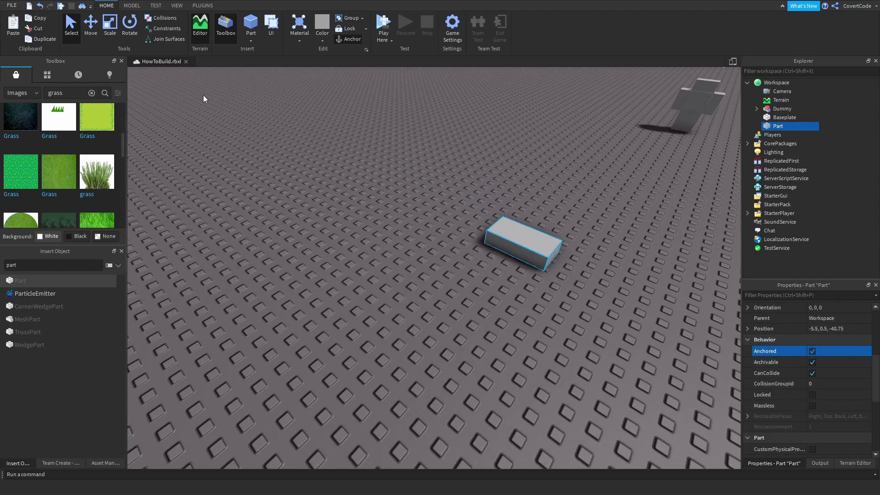
Clear the Toolbox image search and change the part's Shape to Cylinder
{"action": "left_click", "coordinate": [94, 93]}
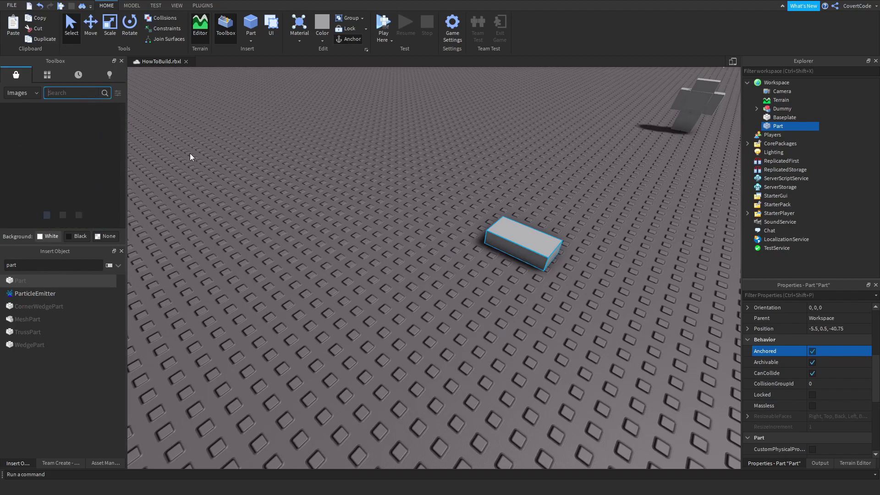
{"action": "left_click", "coordinate": [280, 182]}
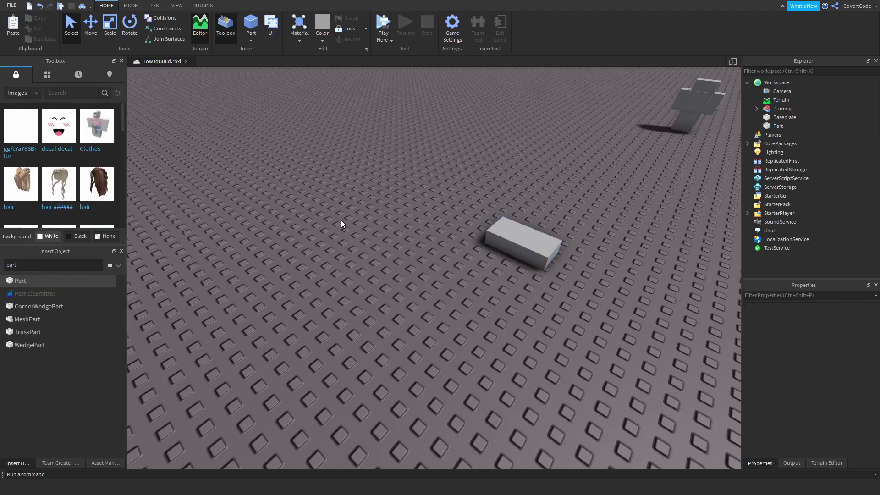
{"action": "left_click", "coordinate": [527, 238]}
{"action": "scroll", "coordinate": [791, 412], "scroll_direction": "down", "scroll_amount": 5}
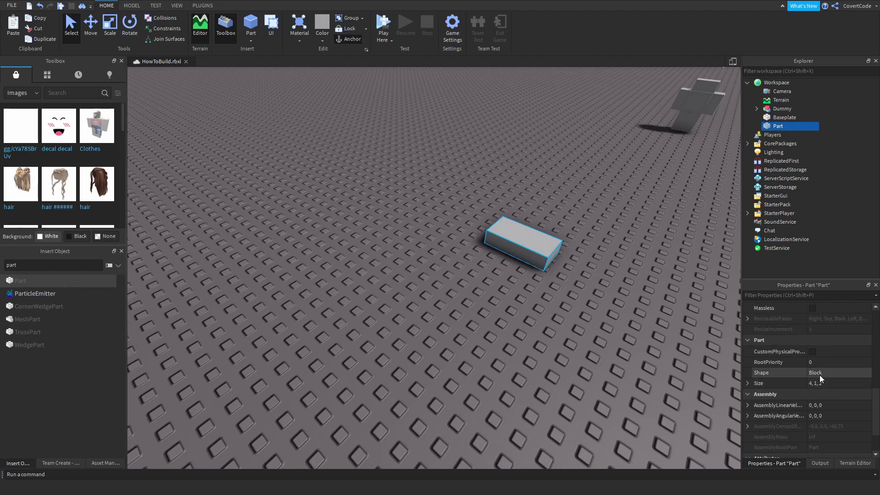
{"action": "left_click", "coordinate": [819, 375]}
{"action": "left_click", "coordinate": [840, 394]}
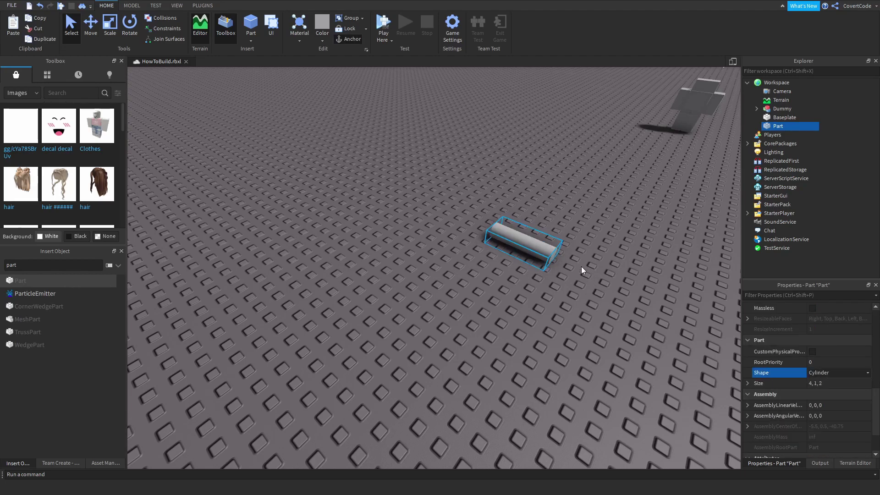
Move and tilt the cylinder so it stands upright on the baseplate, and clear the object search
{"action": "left_click_drag", "start_coordinate": [531, 254], "coordinate": [493, 319]}
{"action": "key", "text": "t"}
{"action": "scroll", "coordinate": [838, 383], "scroll_direction": "up", "scroll_amount": 1}
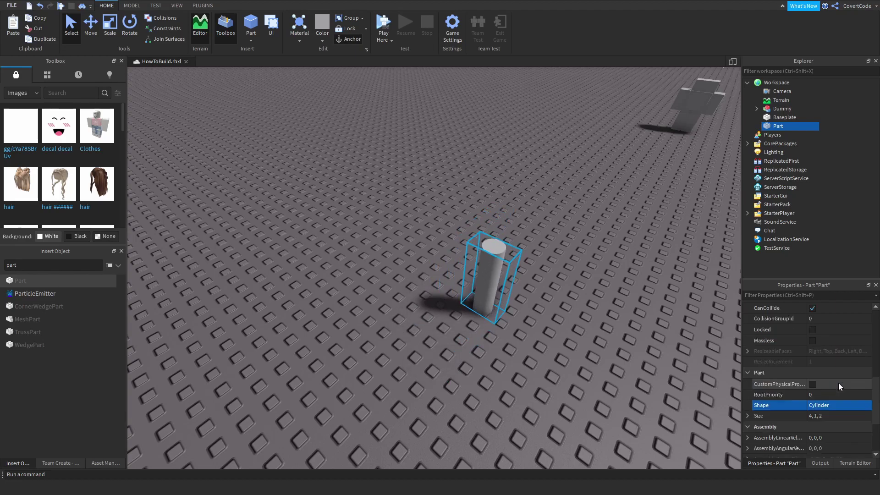
{"action": "scroll", "coordinate": [839, 385], "scroll_direction": "up", "scroll_amount": 2}
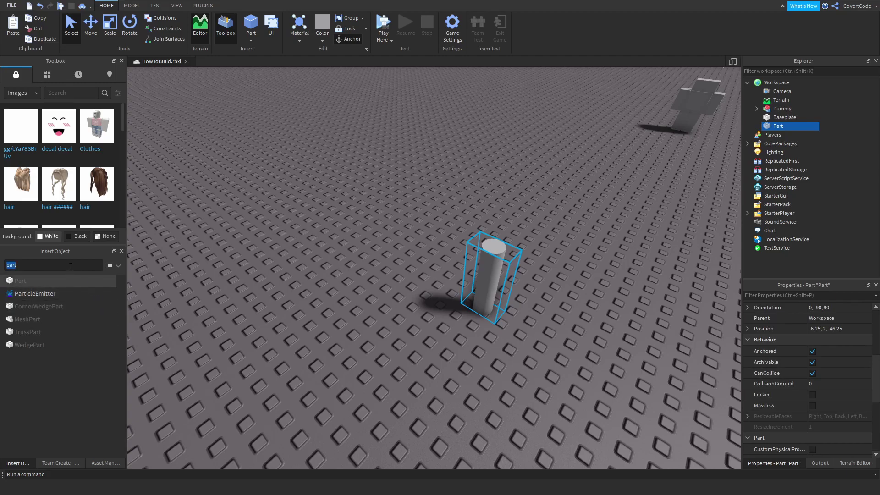
{"action": "right_click_drag", "start_coordinate": [566, 296], "coordinate": [507, 276]}
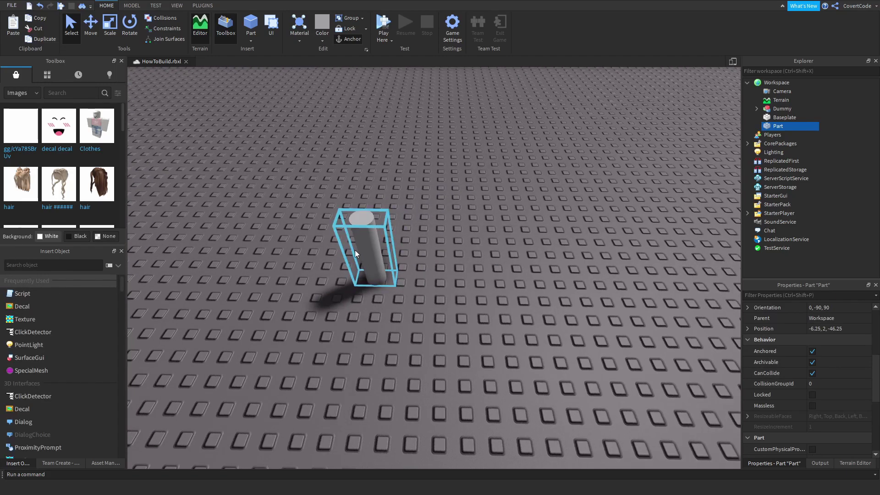
Widen the upright cylinder in both directions and shorten it slightly with the Scale tool
{"action": "left_click", "coordinate": [103, 29]}
{"action": "left_click_drag", "start_coordinate": [367, 278], "coordinate": [347, 332]}
{"action": "left_click_drag", "start_coordinate": [403, 283], "coordinate": [438, 284]}
{"action": "mouse_move", "coordinate": [366, 239]}
{"action": "left_mouse_down"}
{"action": "mouse_move", "coordinate": [372, 262]}
{"action": "mouse_move", "coordinate": [368, 246]}
{"action": "left_mouse_up"}
Set the cylinder's Material to Metal
{"action": "scroll", "coordinate": [851, 346], "scroll_direction": "up", "scroll_amount": 4}
{"action": "left_click", "coordinate": [826, 349]}
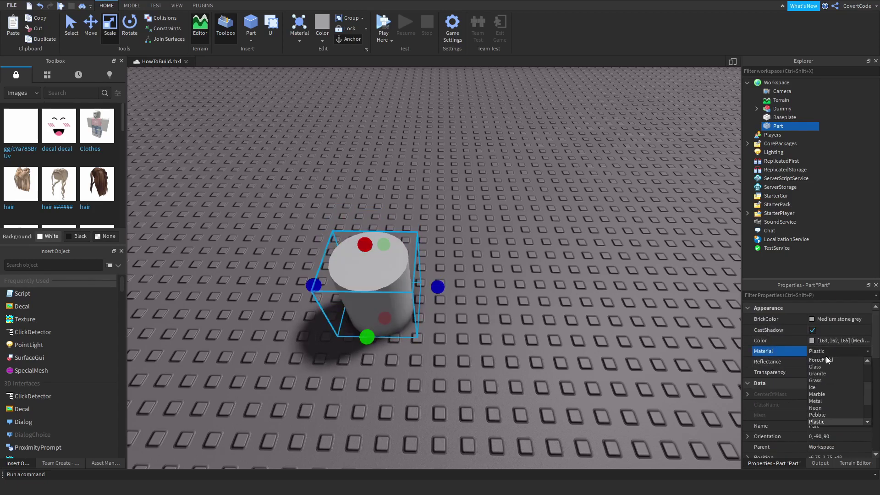
{"action": "left_click_drag", "start_coordinate": [869, 404], "coordinate": [870, 411]}
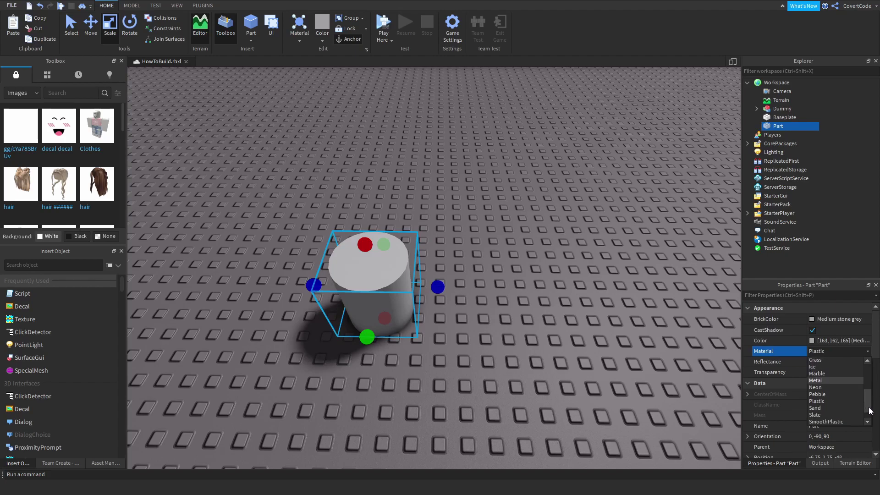
{"action": "left_click", "coordinate": [829, 380]}
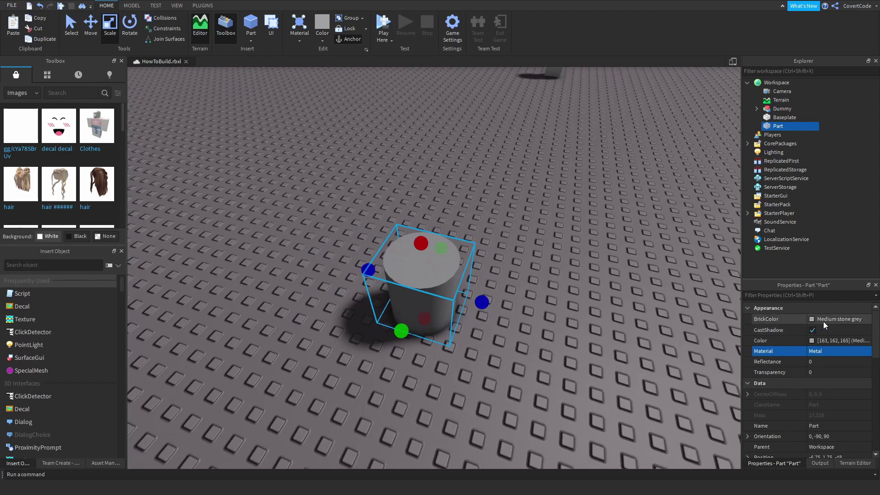
Set the cylinder's BrickColor to Black
{"action": "left_click", "coordinate": [823, 320]}
{"action": "left_click", "coordinate": [804, 469]}
{"action": "left_click", "coordinate": [417, 292]}
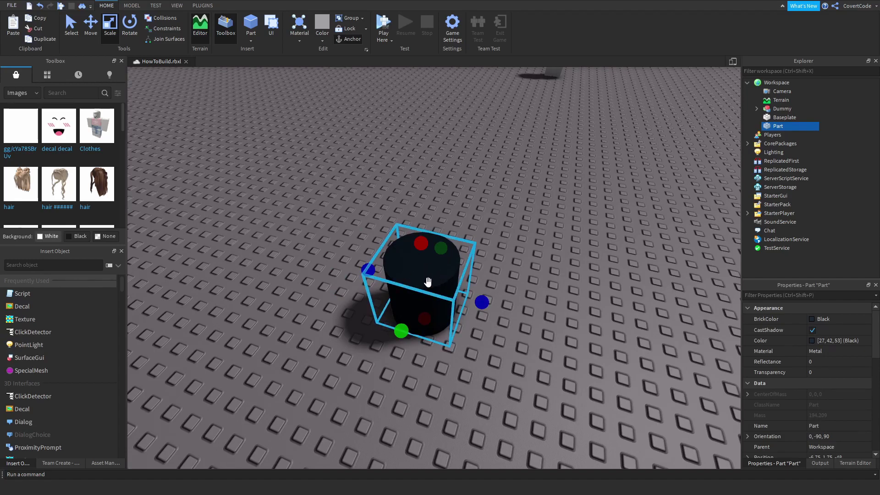
Duplicate the black cylinder so the copy stands on top of the original
{"action": "key", "text": "ctrl+d"}
{"action": "key", "text": "ctrl+z"}
{"action": "left_click", "coordinate": [430, 273]}
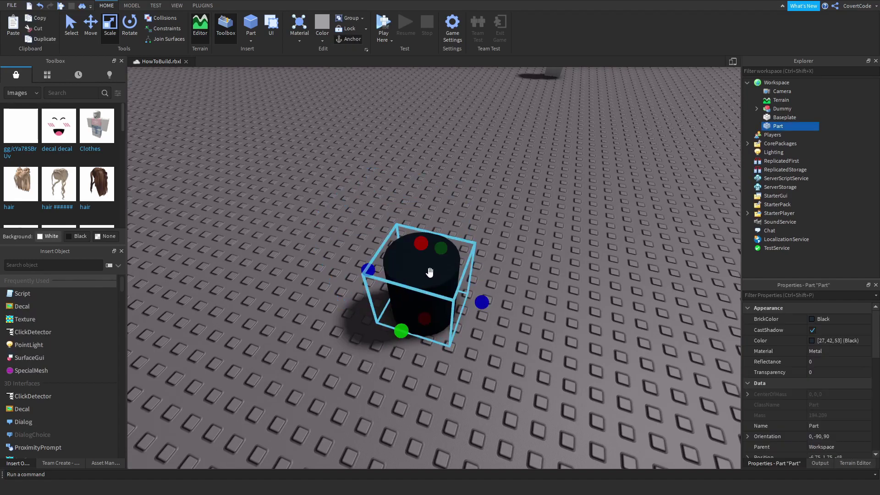
{"action": "key", "text": "ctrl+d"}
{"action": "left_click", "coordinate": [506, 325]}
{"action": "right_click_drag", "start_coordinate": [535, 339], "coordinate": [534, 339]}
{"action": "key", "text": "d"}
{"action": "key", "text": "d"}
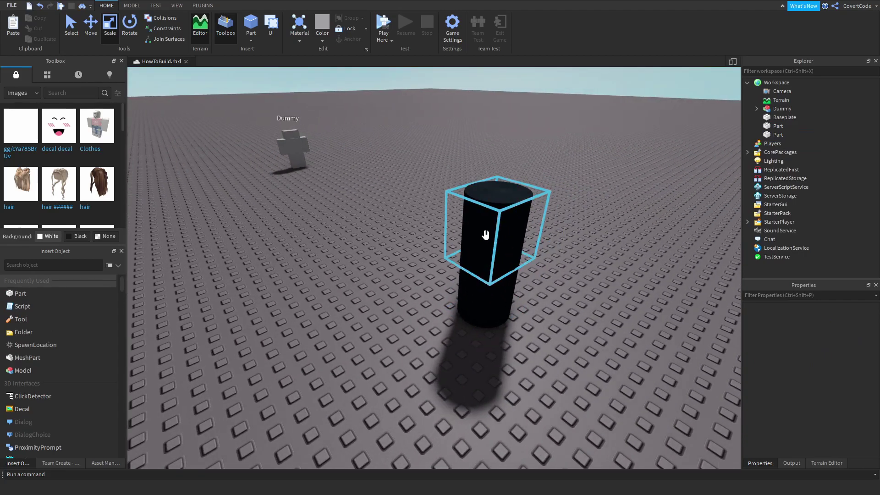
Scale the upper cylinder slightly narrower than the one beneath it
{"action": "left_click", "coordinate": [485, 234]}
{"action": "key", "text": "d"}
{"action": "key", "text": "w"}
{"action": "right_click_drag", "start_coordinate": [419, 235], "coordinate": [420, 234]}
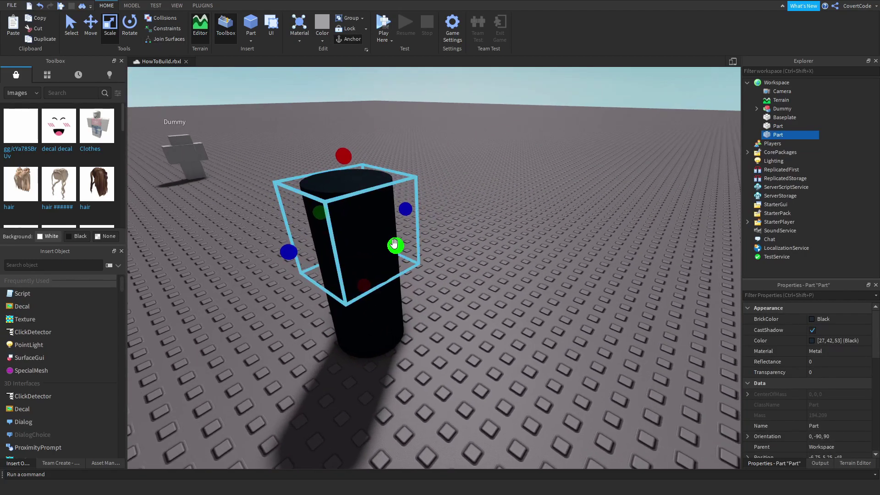
{"action": "left_click_drag", "start_coordinate": [401, 246], "coordinate": [390, 245]}
{"action": "left_click", "coordinate": [466, 254]}
{"action": "scroll", "coordinate": [515, 253], "scroll_direction": "up", "scroll_amount": 5}
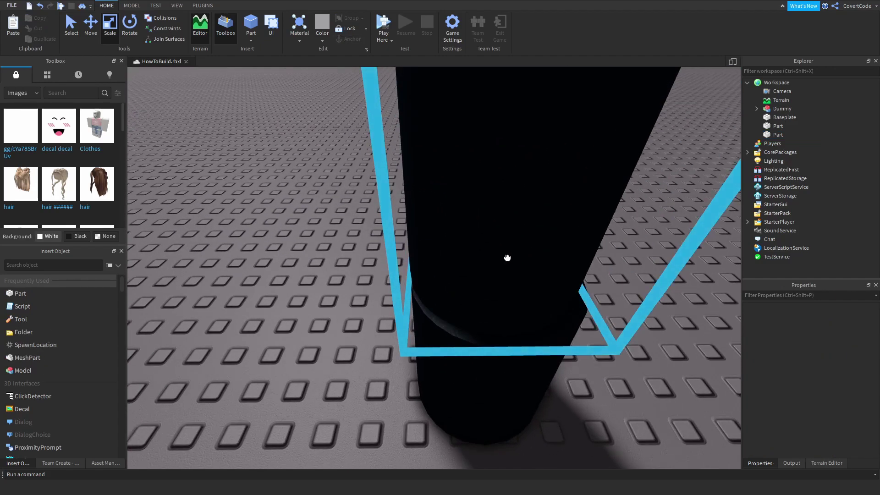
Move the narrowed upper cylinder sideways toward the centre of the lower one
{"action": "left_click", "coordinate": [507, 257]}
{"action": "right_click_drag", "start_coordinate": [507, 258], "coordinate": [159, 79]}
{"action": "left_click", "coordinate": [88, 33]}
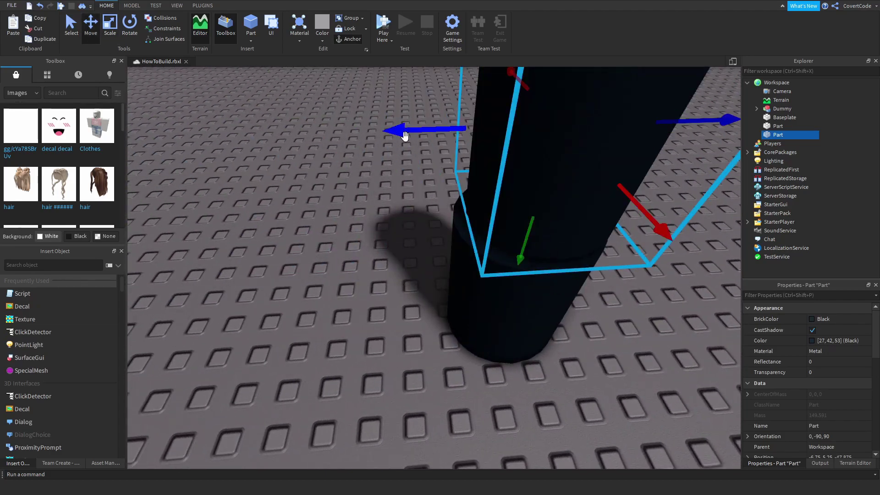
{"action": "left_click_drag", "start_coordinate": [416, 130], "coordinate": [407, 137]}
{"action": "right_click_drag", "start_coordinate": [407, 137], "coordinate": [425, 139]}
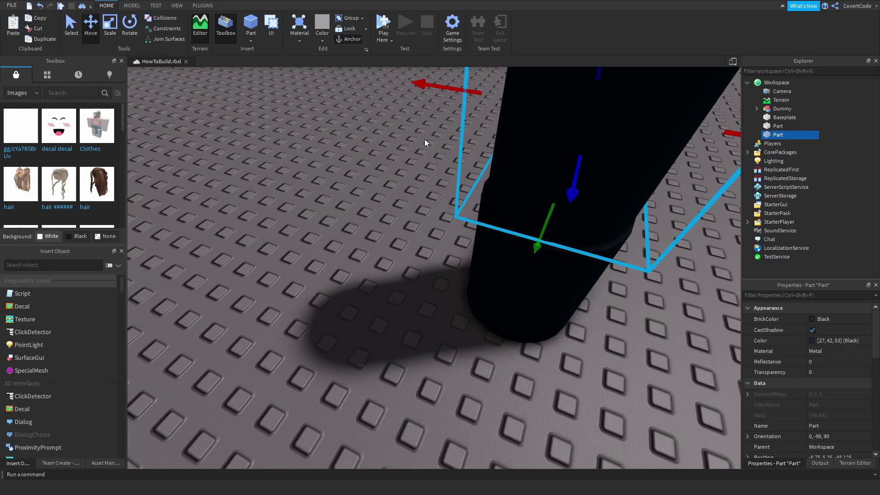
Set the move snapping to 0.1 studs and nudge the upper cylinder closer to the centre of the lower one
{"action": "left_click", "coordinate": [202, 5]}
{"action": "left_click", "coordinate": [132, 5]}
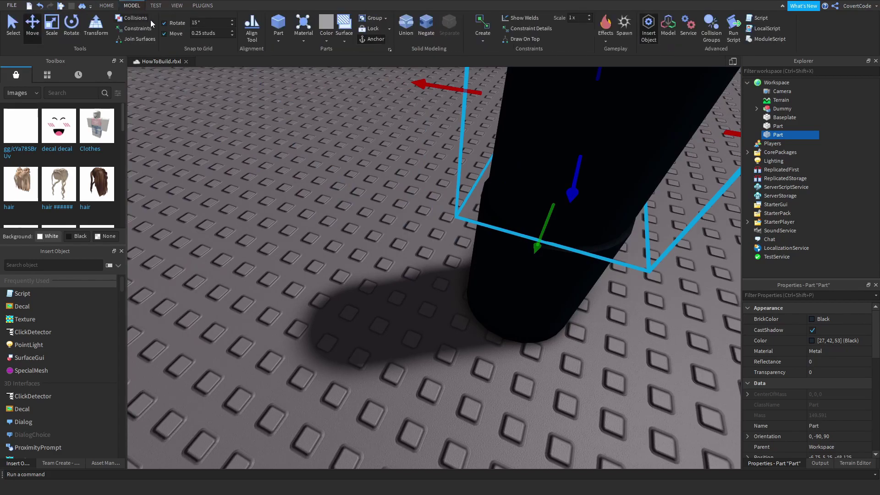
{"action": "right_click_drag", "start_coordinate": [314, 130], "coordinate": [257, 98]}
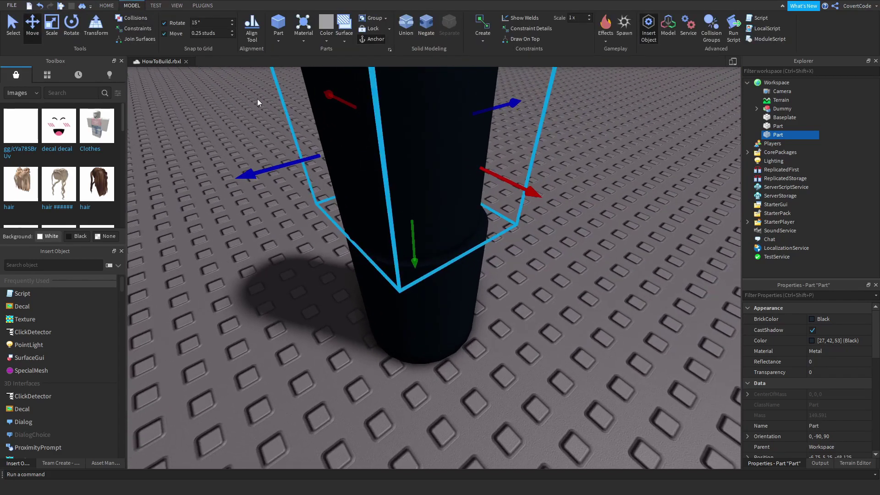
{"action": "left_click", "coordinate": [196, 34]}
{"action": "left_click", "coordinate": [235, 118]}
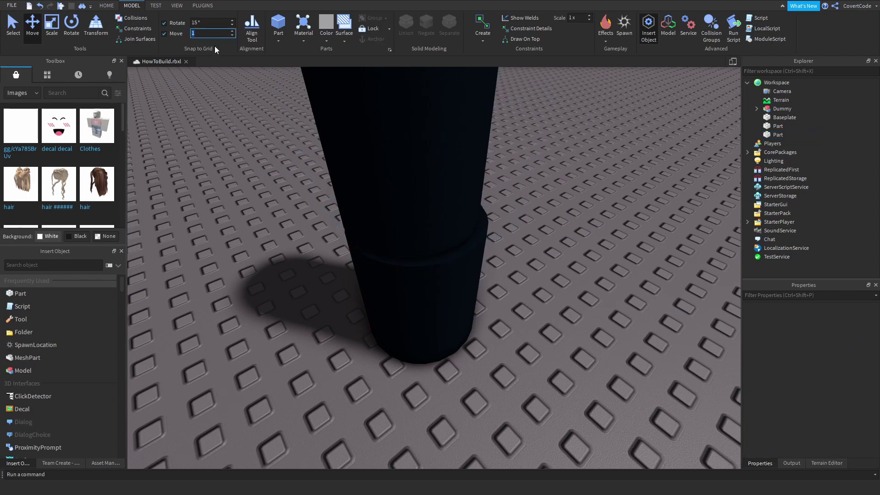
{"action": "left_click", "coordinate": [365, 147]}
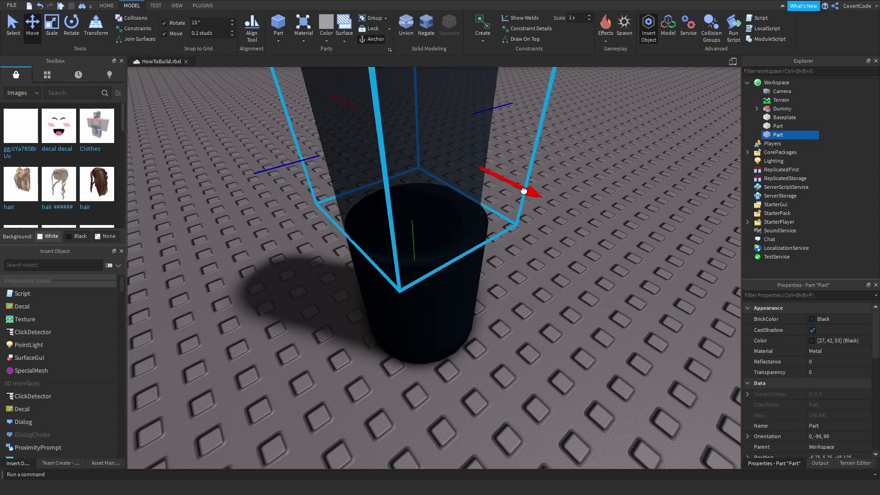
{"action": "left_click_drag", "start_coordinate": [533, 197], "coordinate": [532, 196]}
Delete the narrowed upper cylinder to view the lower one alone, and undo the deletion
{"action": "left_click", "coordinate": [558, 235]}
{"action": "right_click_drag", "start_coordinate": [558, 235], "coordinate": [374, 218]}
{"action": "scroll", "coordinate": [374, 218], "scroll_direction": "up", "scroll_amount": 2}
{"action": "left_click", "coordinate": [396, 215]}
{"action": "key", "text": "Delete"}
{"action": "left_click", "coordinate": [411, 273]}
{"action": "key", "text": "ctrl+z"}
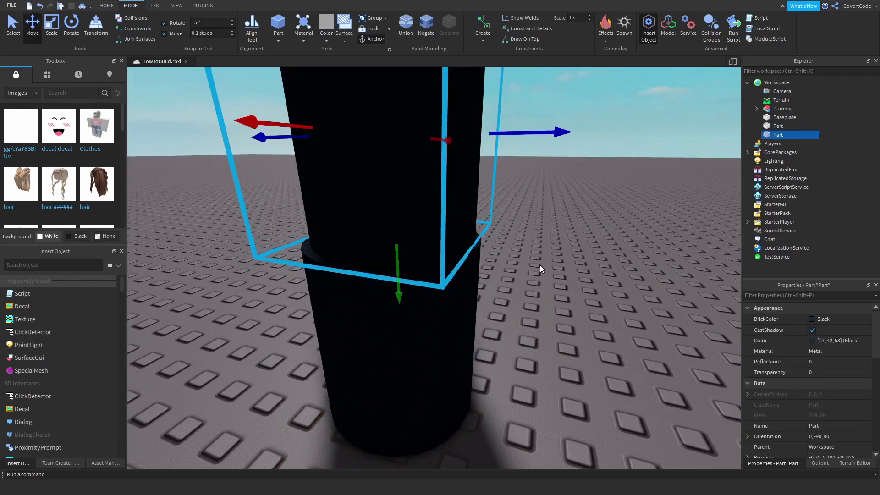
{"action": "left_click", "coordinate": [539, 265]}
{"action": "right_click_drag", "start_coordinate": [539, 265], "coordinate": [589, 257]}
{"action": "scroll", "coordinate": [573, 263], "scroll_direction": "down", "scroll_amount": 3}
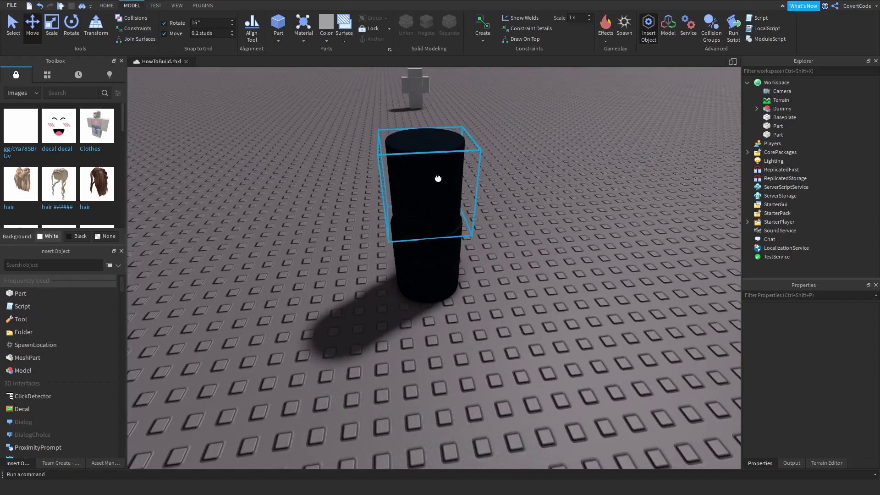
{"action": "left_click", "coordinate": [438, 179]}
{"action": "key", "text": "Delete"}
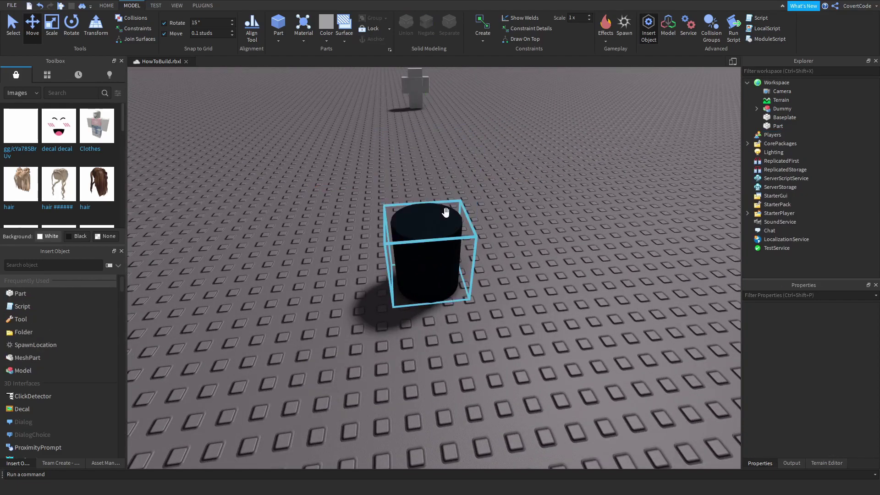
{"action": "left_click", "coordinate": [438, 216]}
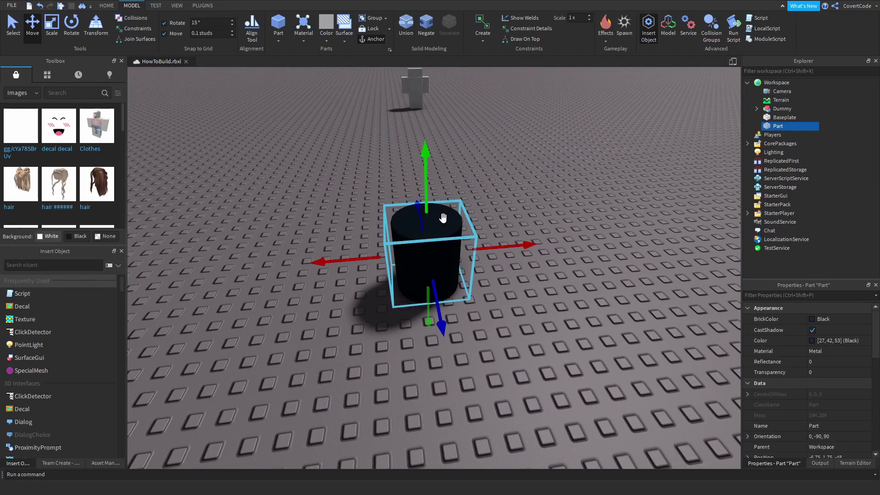
{"action": "key", "text": "ctrl+d"}
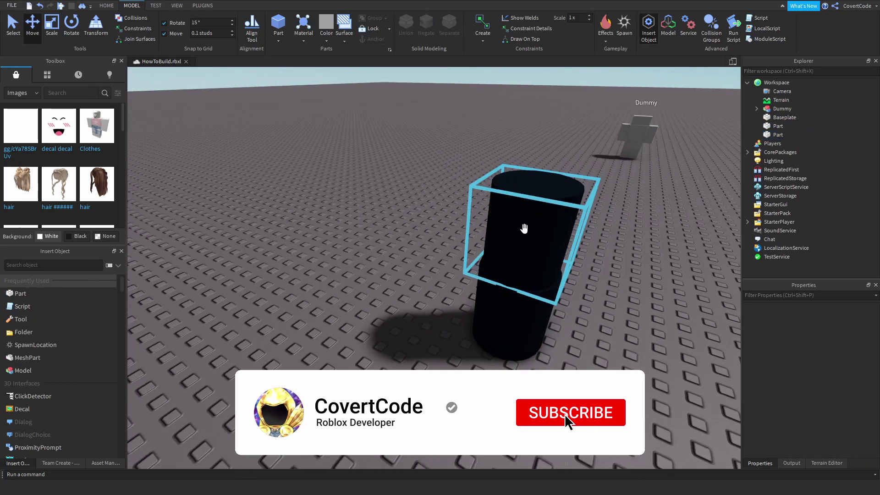
{"action": "right_click_drag", "start_coordinate": [524, 229], "coordinate": [525, 229]}
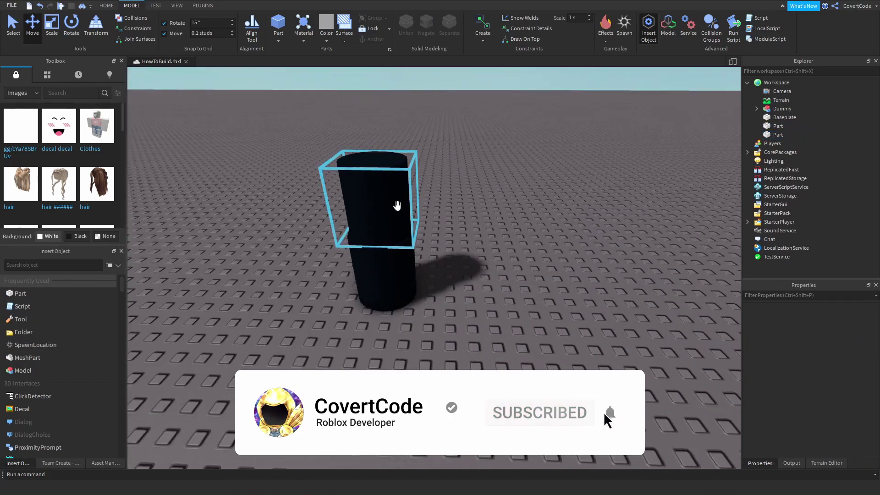
Lower the narrowed cylinder into the wider one, leaving its top slightly above the rim
{"action": "left_click", "coordinate": [397, 207]}
{"action": "right_click_drag", "start_coordinate": [471, 183], "coordinate": [470, 182]}
{"action": "left_click_drag", "start_coordinate": [479, 192], "coordinate": [488, 290]}
{"action": "right_click_drag", "start_coordinate": [491, 285], "coordinate": [509, 271]}
{"action": "scroll", "coordinate": [509, 274], "scroll_direction": "up", "scroll_amount": 3}
Negate the inner cylinder and look at how it sits inside the outer one
{"action": "right_click", "coordinate": [480, 174]}
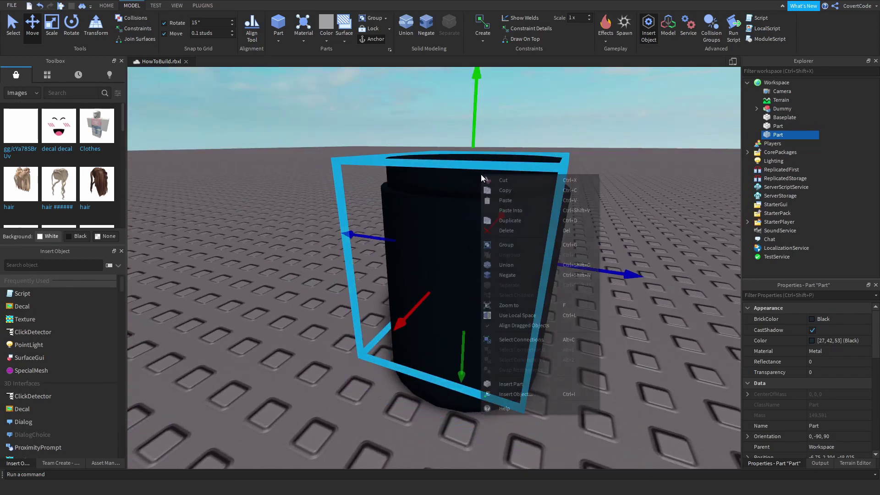
{"action": "left_click", "coordinate": [512, 273]}
{"action": "left_click", "coordinate": [615, 198]}
{"action": "right_click_drag", "start_coordinate": [614, 197], "coordinate": [561, 180]}
{"action": "scroll", "coordinate": [615, 198], "scroll_direction": "down", "scroll_amount": 3}
{"action": "left_click", "coordinate": [564, 197]}
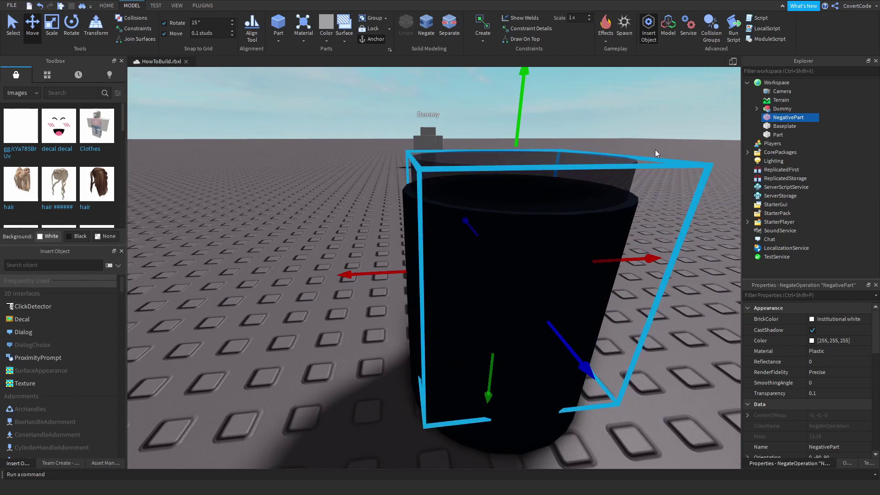
{"action": "left_click", "coordinate": [650, 146]}
{"action": "right_click_drag", "start_coordinate": [651, 146], "coordinate": [651, 146]}
{"action": "left_click", "coordinate": [394, 127]}
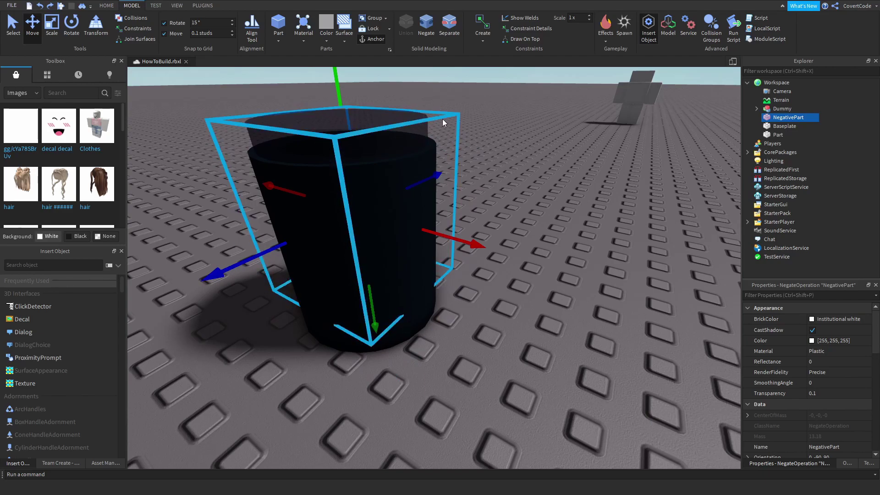
Union the negative part with the outer cylinder to hollow it out, and inspect the inside
{"action": "left_click", "coordinate": [432, 304], "text": "ctrl"}
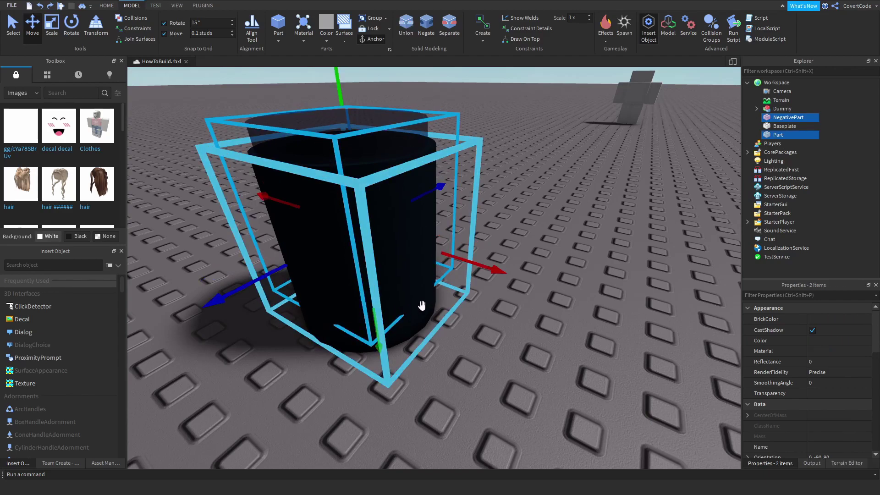
{"action": "right_click_drag", "start_coordinate": [470, 252], "coordinate": [599, 186]}
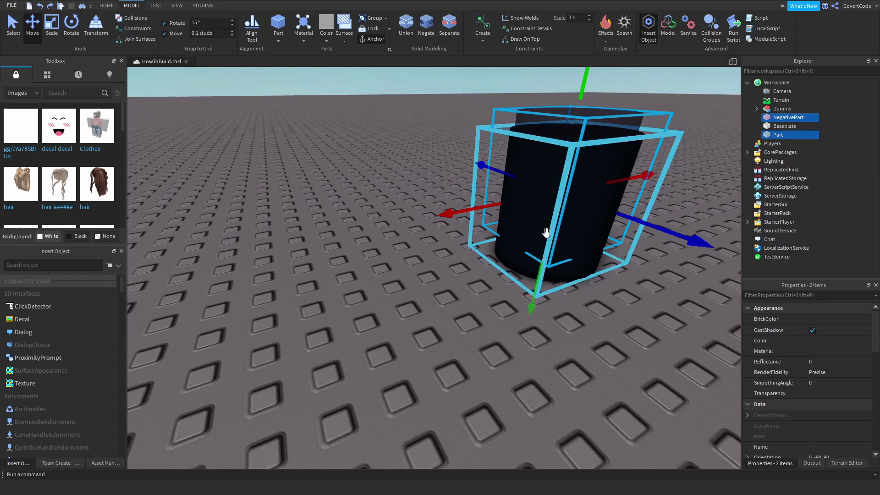
{"action": "key", "text": "d"}
{"action": "right_click", "coordinate": [428, 146]}
{"action": "left_click", "coordinate": [475, 226]}
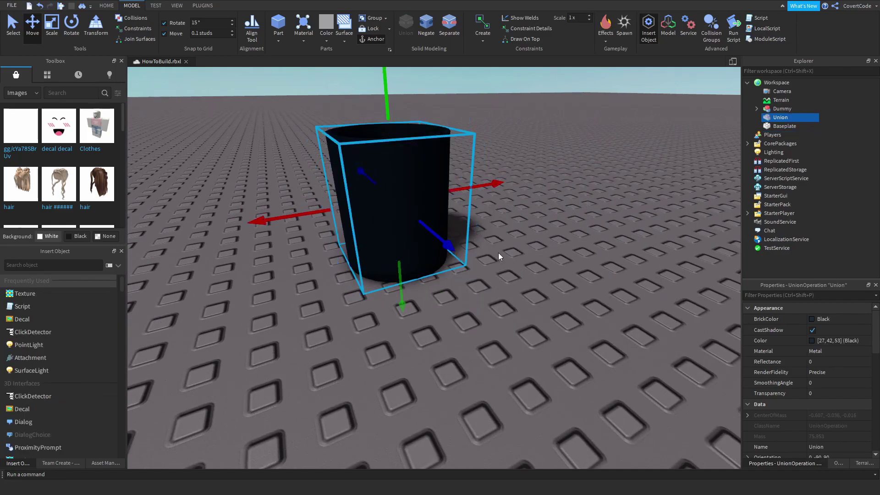
{"action": "left_click", "coordinate": [498, 252]}
{"action": "key", "text": "w"}
{"action": "right_click_drag", "start_coordinate": [499, 252], "coordinate": [498, 252]}
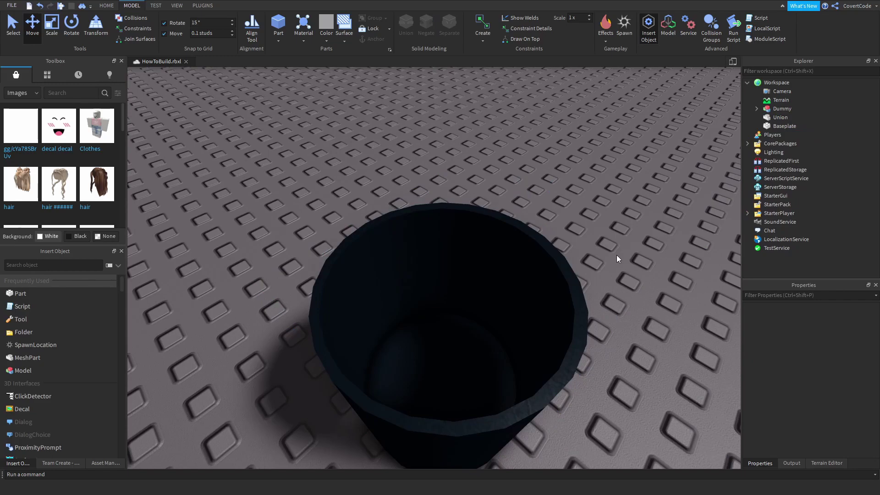
{"action": "right_click_drag", "start_coordinate": [645, 253], "coordinate": [641, 252]}
{"action": "key", "text": "d"}
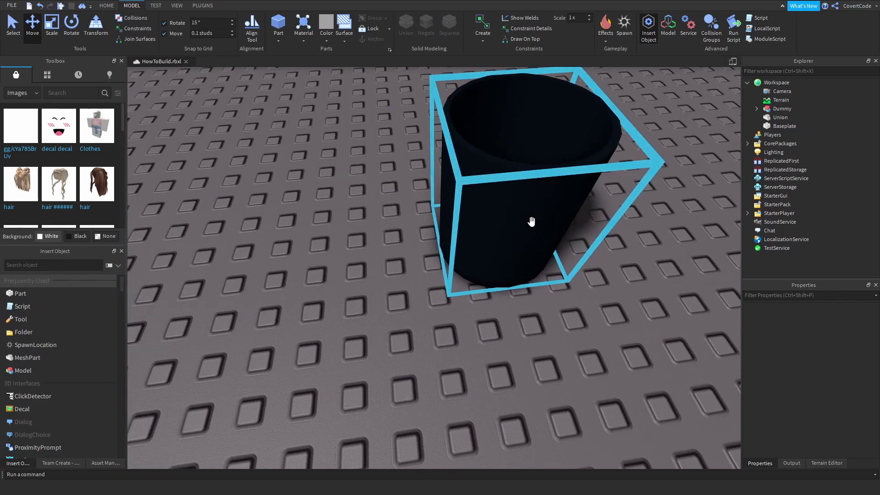
Separate the hollow union and move the solid cylinder away from the negative part
{"action": "left_click", "coordinate": [531, 221]}
{"action": "key", "text": "f"}
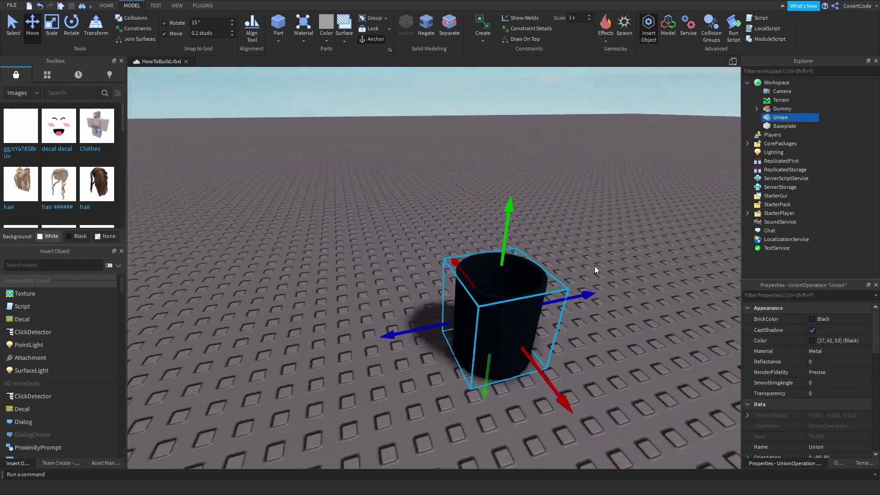
{"action": "key", "text": "ctrl+shift+u"}
{"action": "left_click", "coordinate": [585, 351]}
{"action": "left_click_drag", "start_coordinate": [501, 343], "coordinate": [646, 373]}
{"action": "left_click", "coordinate": [492, 344]}
{"action": "right_click_drag", "start_coordinate": [493, 345], "coordinate": [492, 344]}
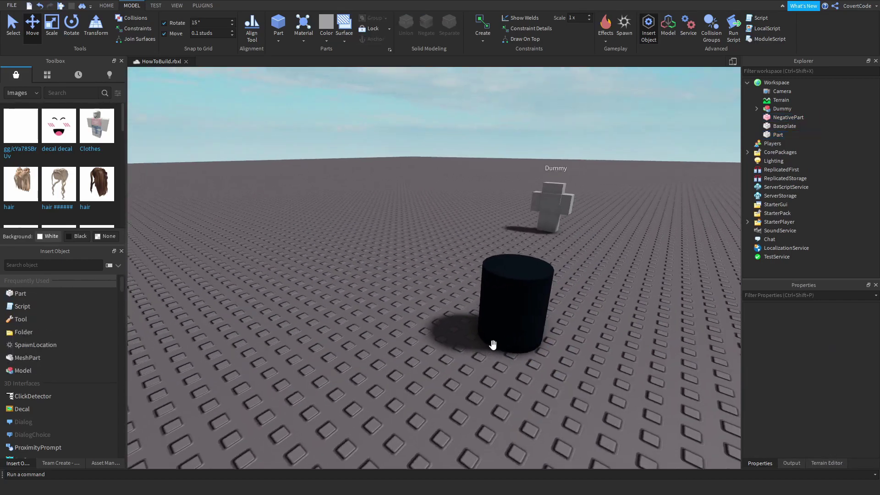
Duplicate the solid cylinder and place the copy beside the original so the two overlap
{"action": "left_click", "coordinate": [481, 299]}
{"action": "key", "text": "ctrl+d"}
{"action": "left_click_drag", "start_coordinate": [508, 150], "coordinate": [513, 209]}
{"action": "key", "text": "d"}
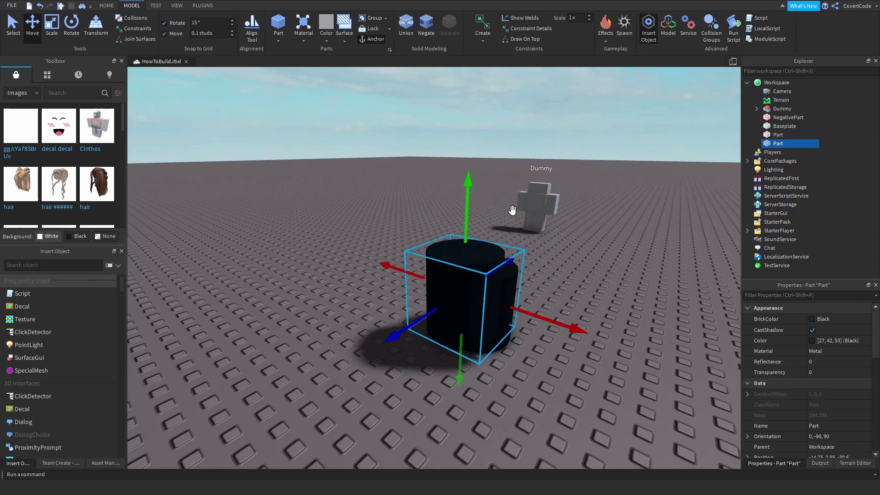
{"action": "key", "text": "d"}
Select both overlapping cylinders and combine them into one union
{"action": "right_click_drag", "start_coordinate": [513, 210], "coordinate": [508, 260]}
{"action": "left_click", "coordinate": [477, 280], "text": "ctrl"}
{"action": "right_click", "coordinate": [477, 280]}
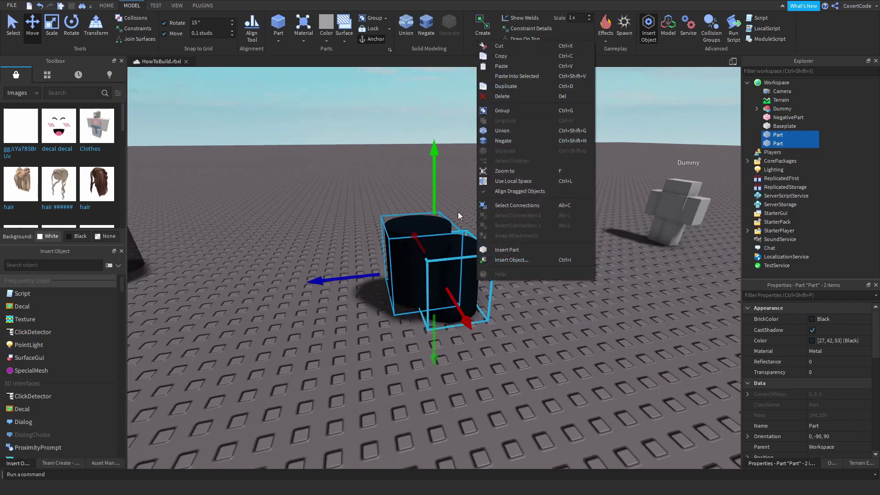
{"action": "right_click_drag", "start_coordinate": [458, 214], "coordinate": [446, 243]}
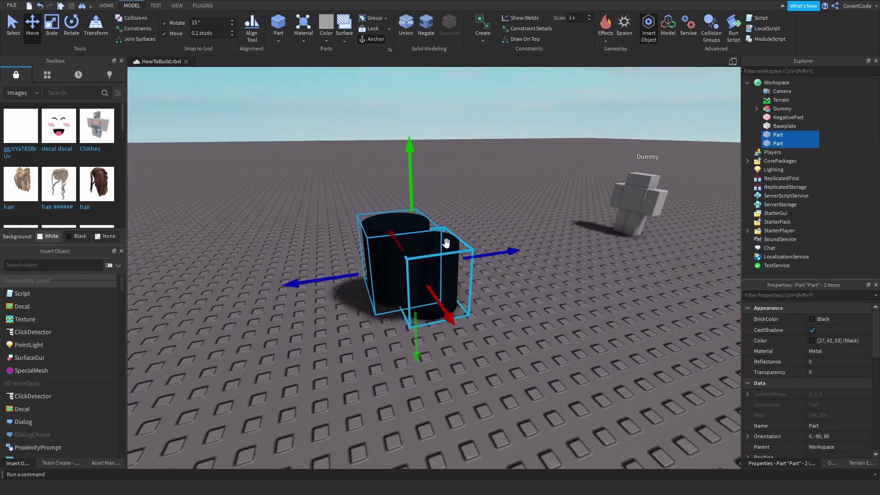
{"action": "right_click", "coordinate": [445, 242]}
{"action": "left_click", "coordinate": [494, 331]}
{"action": "left_click", "coordinate": [508, 329]}
{"action": "key", "text": "d"}
{"action": "right_click_drag", "start_coordinate": [509, 329], "coordinate": [483, 323]}
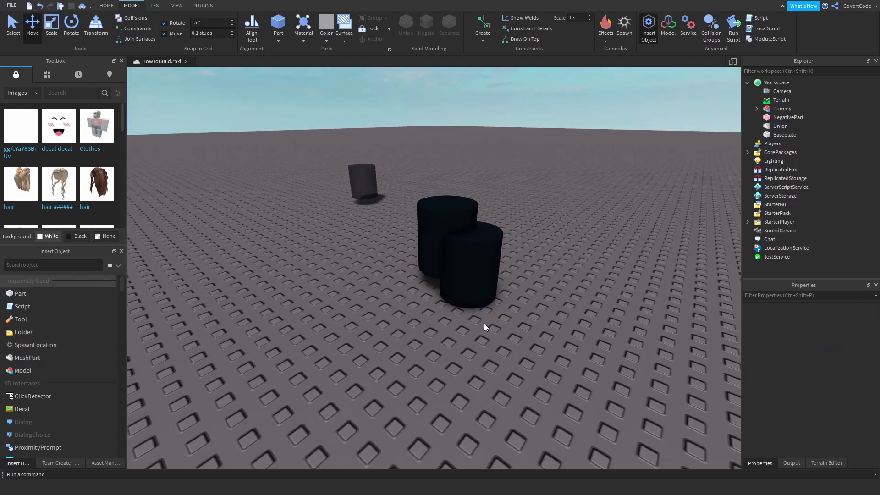
Move the negative part onto the side of the double-cylinder union so they intersect
{"action": "left_click_drag", "start_coordinate": [484, 323], "coordinate": [472, 293]}
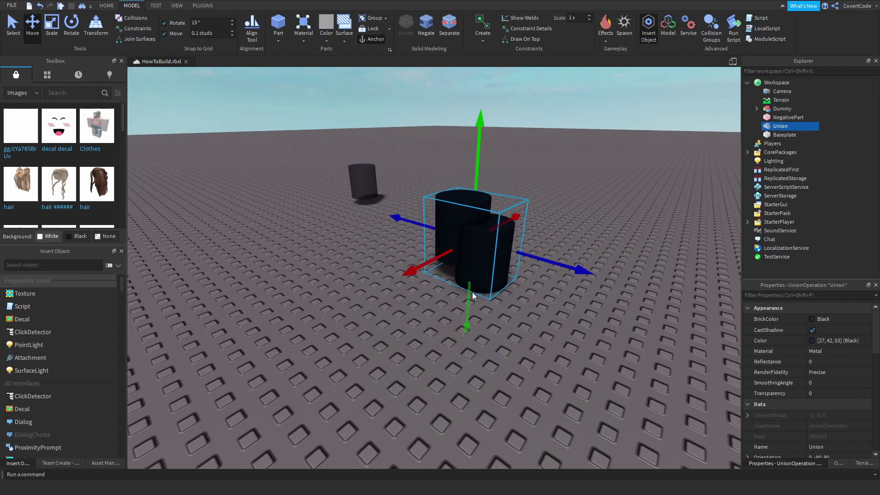
{"action": "left_click", "coordinate": [353, 232]}
{"action": "left_click_drag", "start_coordinate": [362, 186], "coordinate": [438, 277]}
{"action": "right_click_drag", "start_coordinate": [438, 277], "coordinate": [490, 178]}
Union the negative part with the double cylinder to cut it out, and inspect the cut up close
{"action": "left_click", "coordinate": [420, 193], "text": "ctrl"}
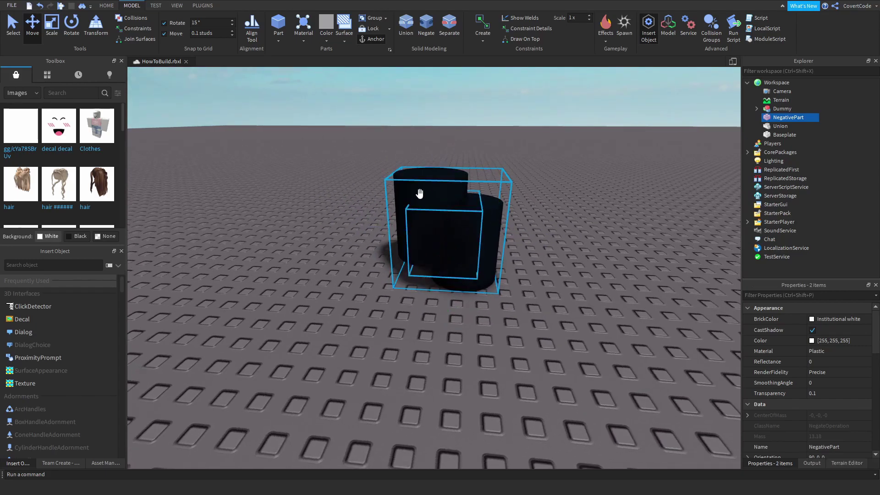
{"action": "right_click", "coordinate": [416, 189]}
{"action": "left_click", "coordinate": [439, 304]}
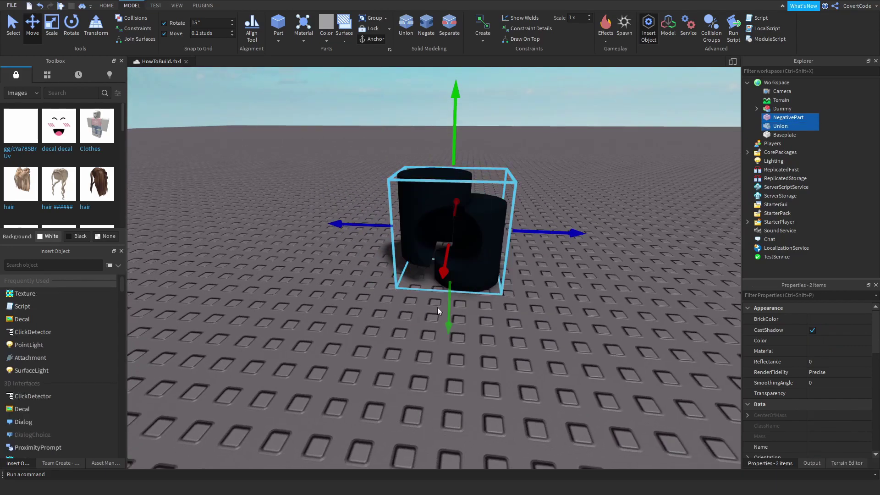
{"action": "scroll", "coordinate": [437, 324], "scroll_direction": "up", "scroll_amount": 10}
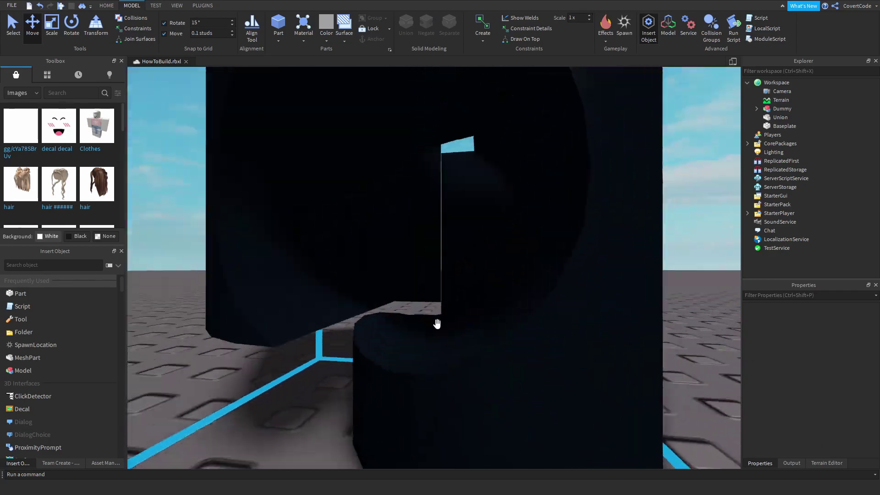
Delete the cut double-cylinder union from the baseplate
{"action": "scroll", "coordinate": [438, 324], "scroll_direction": "down", "scroll_amount": 15}
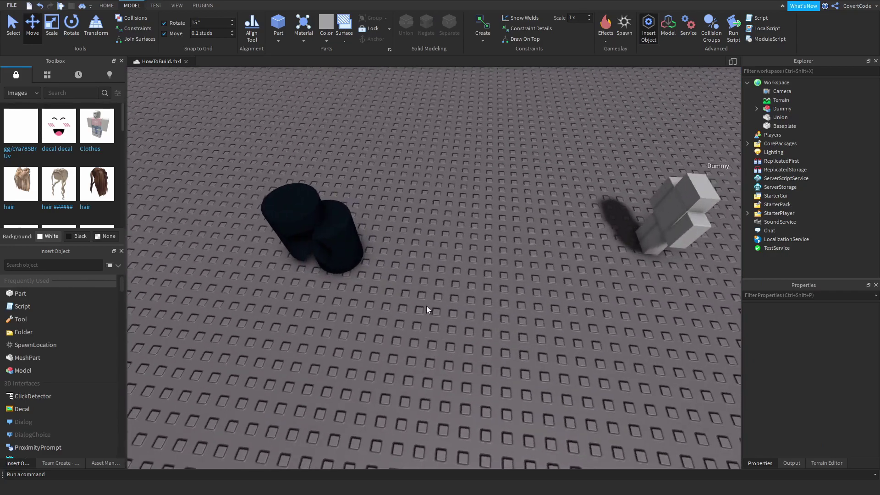
{"action": "left_click", "coordinate": [342, 261]}
{"action": "key", "text": "Delete"}
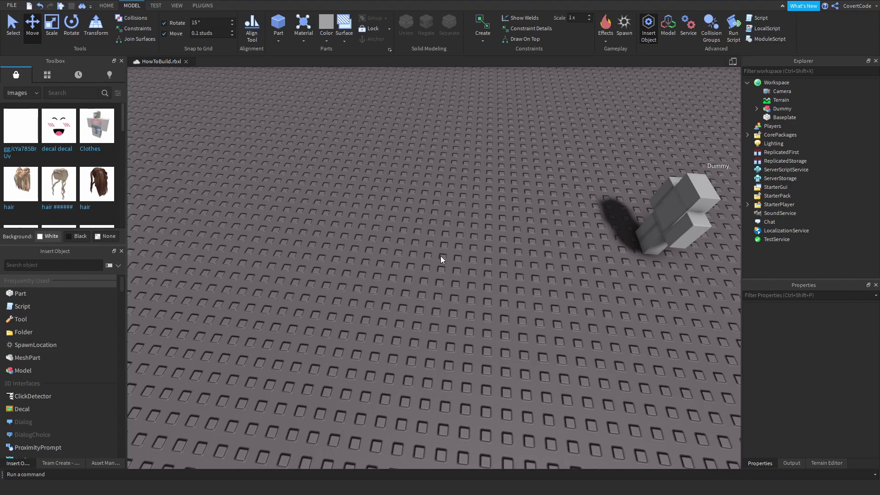
Launch the Studio Build Suite plugin to bring up its building tools
{"action": "left_click", "coordinate": [204, 6]}
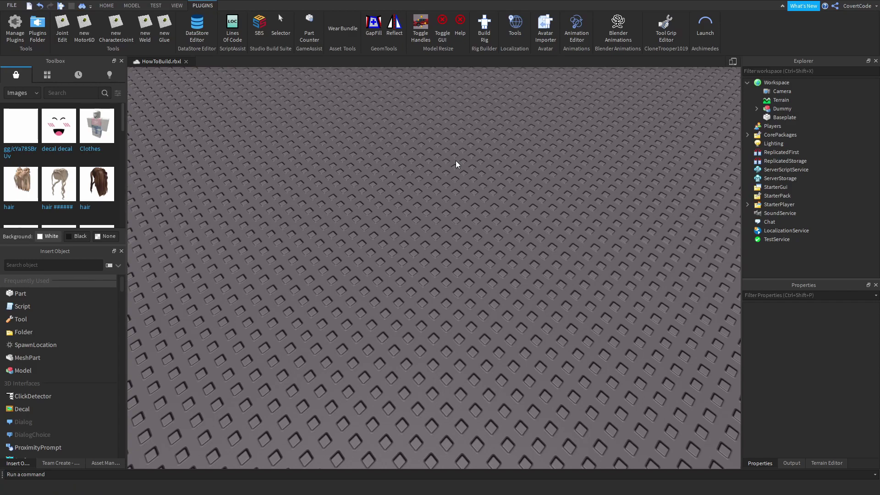
{"action": "right_click_drag", "start_coordinate": [452, 161], "coordinate": [462, 168]}
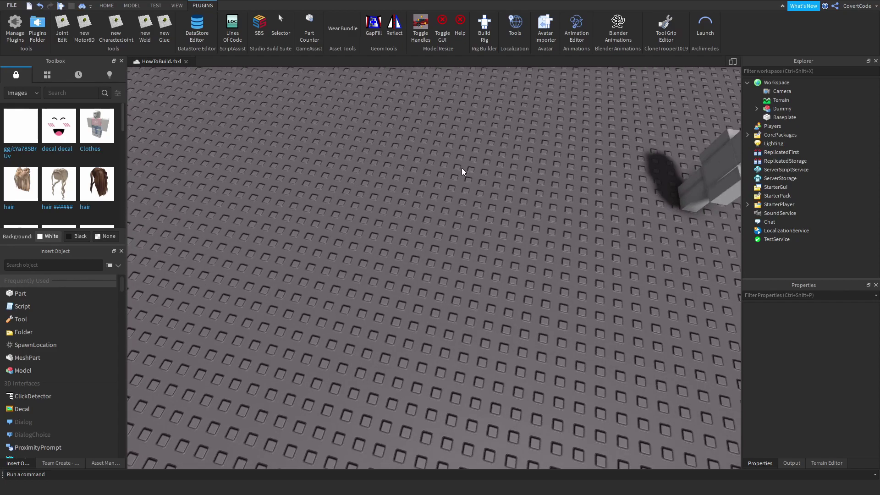
{"action": "left_click", "coordinate": [260, 40]}
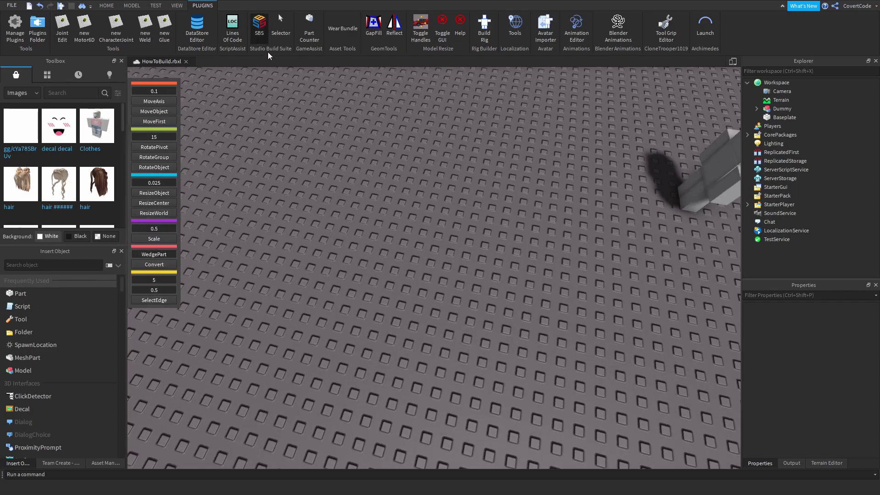
{"action": "right_click_drag", "start_coordinate": [294, 124], "coordinate": [241, 153]}
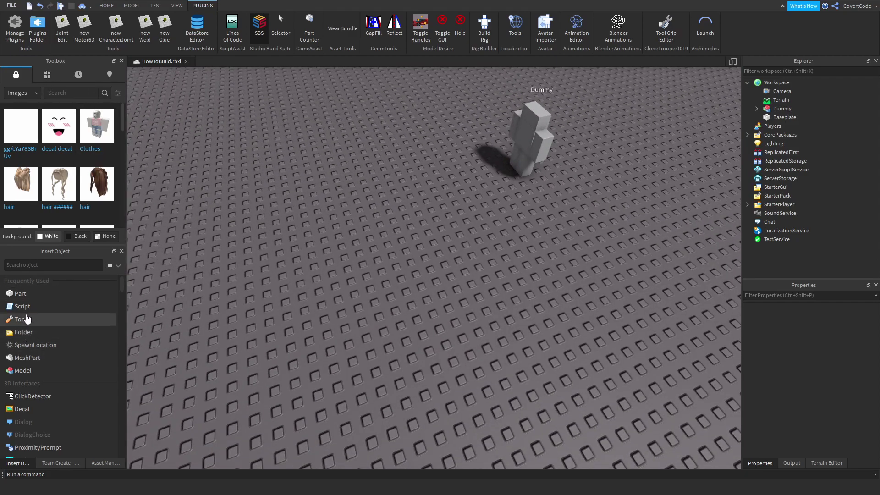
Insert a new part, focus on it, and raise it above the baseplate with Studio Build Suite's MoveAxis tool
{"action": "left_click", "coordinate": [26, 294]}
{"action": "key", "text": "f"}
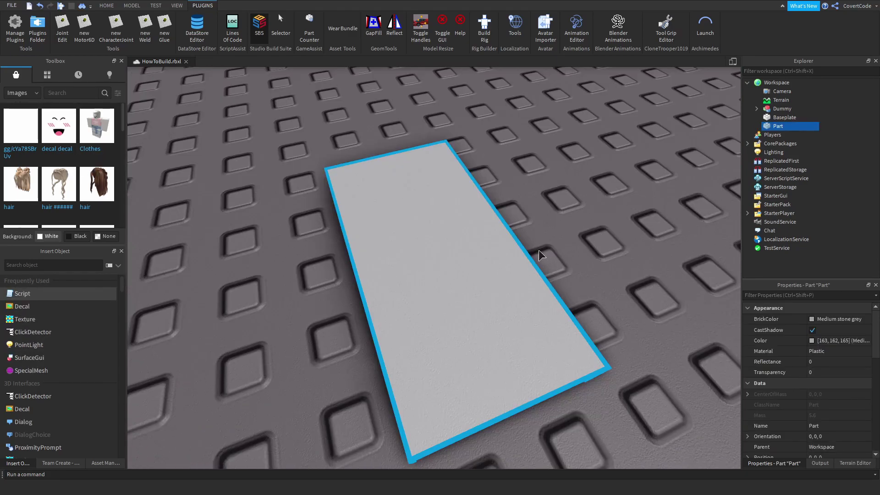
{"action": "right_click_drag", "start_coordinate": [540, 251], "coordinate": [362, 185]}
{"action": "scroll", "coordinate": [361, 185], "scroll_direction": "down", "scroll_amount": 3}
{"action": "mouse_move", "coordinate": [153, 129]}
{"action": "left_click", "coordinate": [153, 102]}
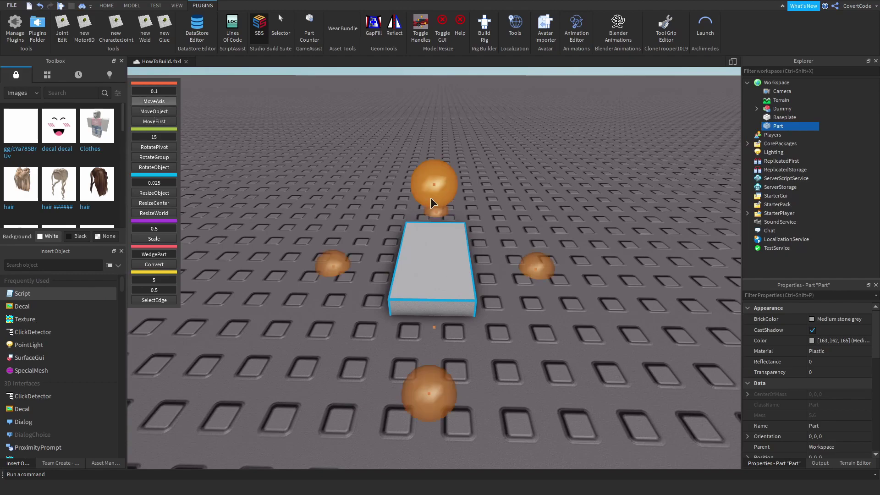
{"action": "left_click_drag", "start_coordinate": [431, 202], "coordinate": [432, 143]}
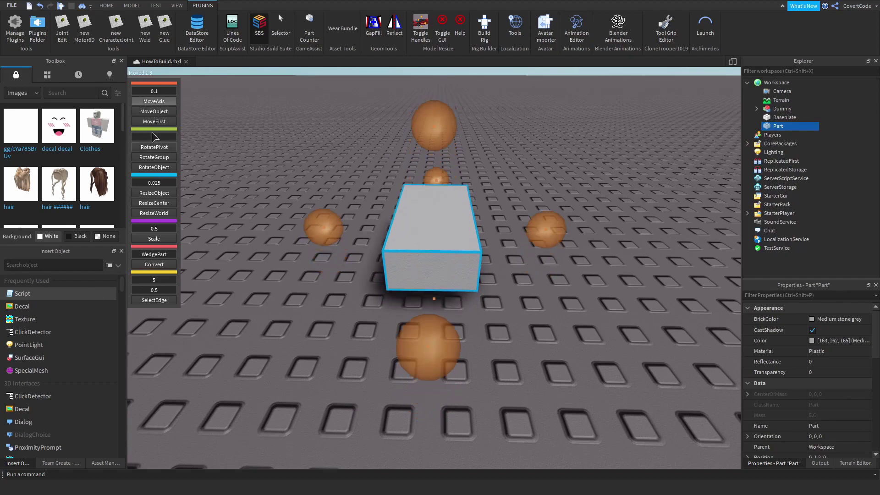
Widen the floating part from its middle using the ResizeCenter tool
{"action": "left_click", "coordinate": [156, 203]}
{"action": "left_click_drag", "start_coordinate": [429, 349], "coordinate": [438, 369]}
{"action": "left_click_drag", "start_coordinate": [557, 236], "coordinate": [568, 253]}
Try the plugin's Scale tool at 0.5 on the part, stretch the scaled copy vertically, and delete that copy
{"action": "left_click", "coordinate": [169, 239]}
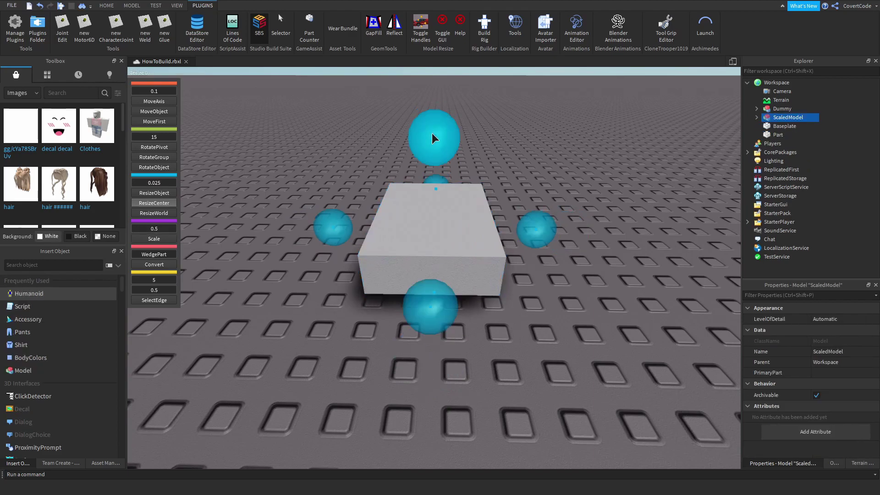
{"action": "left_click_drag", "start_coordinate": [432, 138], "coordinate": [442, 80]}
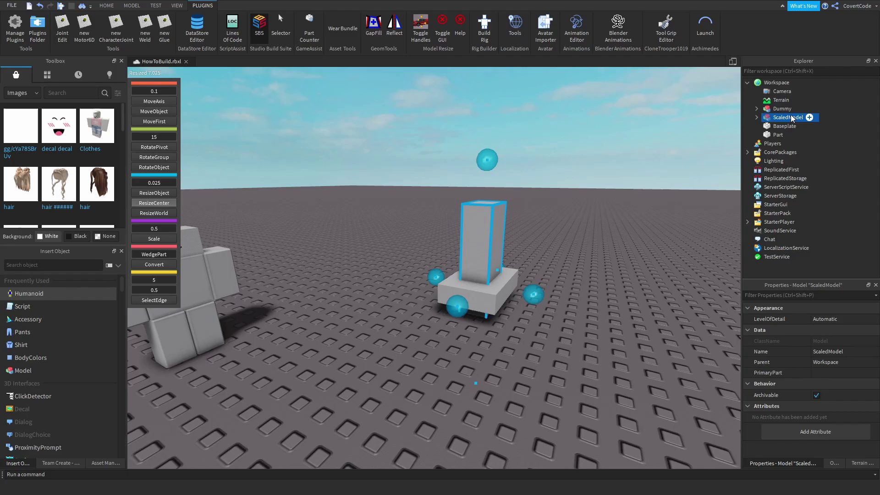
{"action": "key", "text": "Delete"}
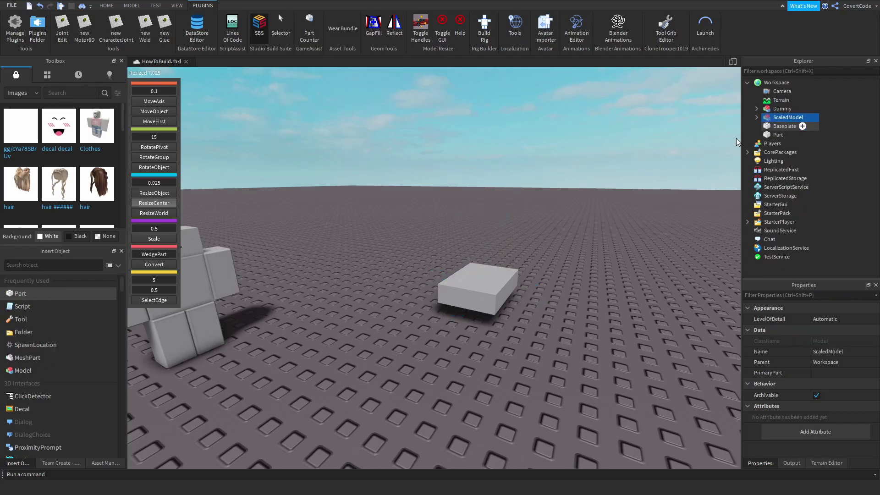
{"action": "right_click_drag", "start_coordinate": [555, 167], "coordinate": [556, 167]}
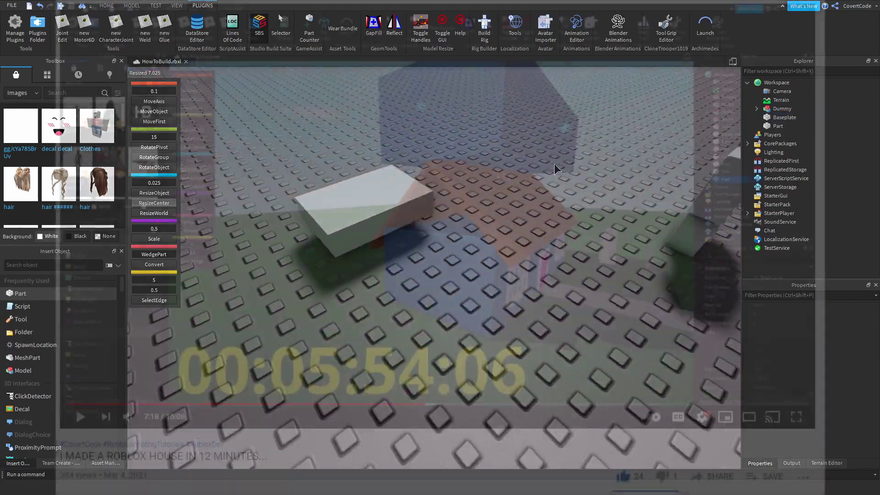
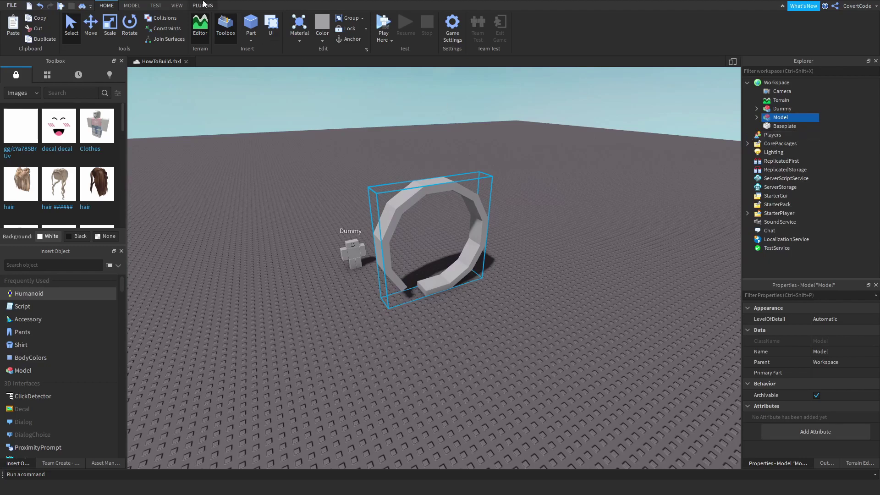
Search the Toolbox models for car and insert the green Lamborghini near the dummy
{"action": "left_click", "coordinate": [15, 94]}
{"action": "left_click", "coordinate": [36, 102]}
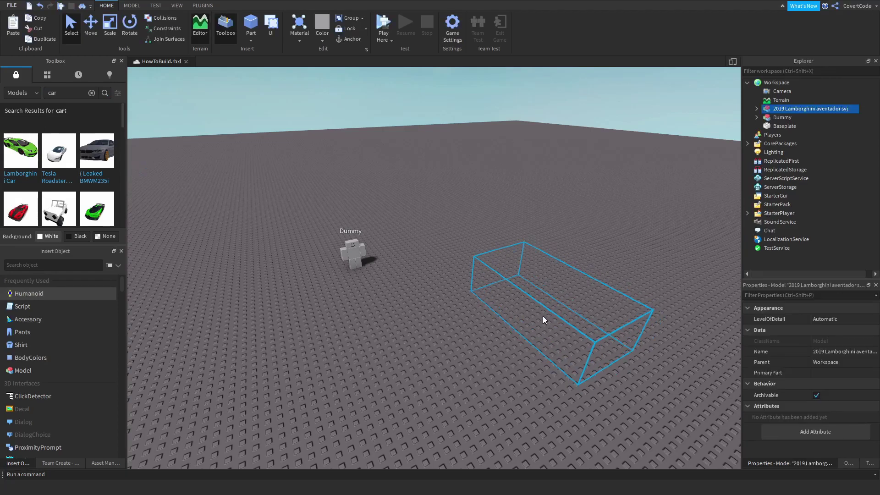
Try resizing the Lamborghini with the Model Resize plugin's handles, and undo the resize
{"action": "left_click", "coordinate": [203, 5]}
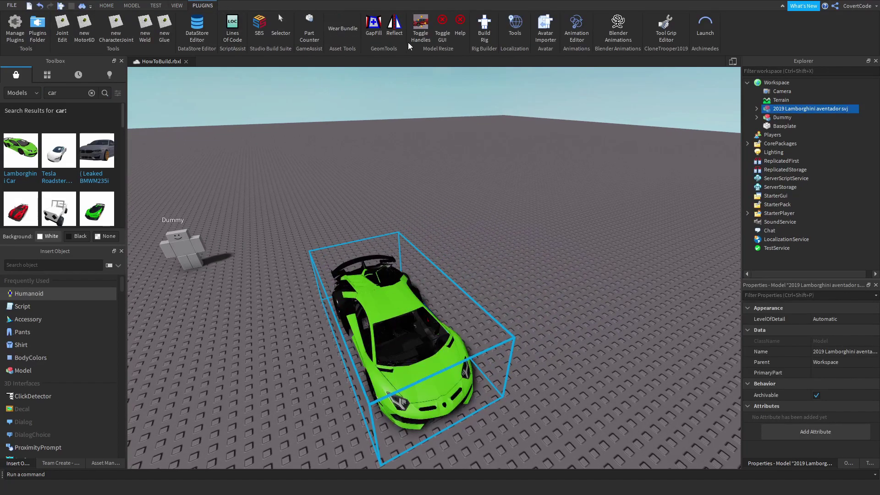
{"action": "right_click_drag", "start_coordinate": [448, 270], "coordinate": [449, 270]}
{"action": "left_click_drag", "start_coordinate": [402, 192], "coordinate": [416, 221]}
{"action": "scroll", "coordinate": [424, 216], "scroll_direction": "up", "scroll_amount": 3}
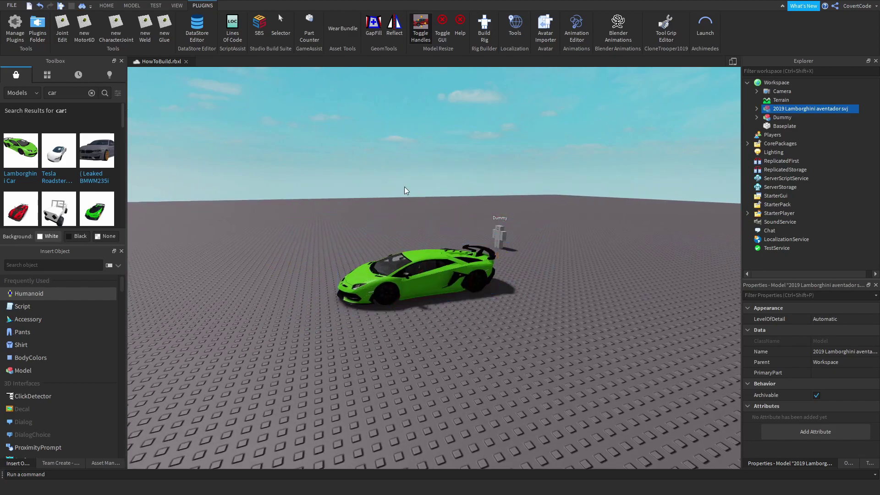
{"action": "key", "text": "ctrl+z"}
{"action": "scroll", "coordinate": [409, 180], "scroll_direction": "up", "scroll_amount": 2}
{"action": "right_click_drag", "start_coordinate": [408, 180], "coordinate": [422, 187]}
{"action": "key", "text": "a"}
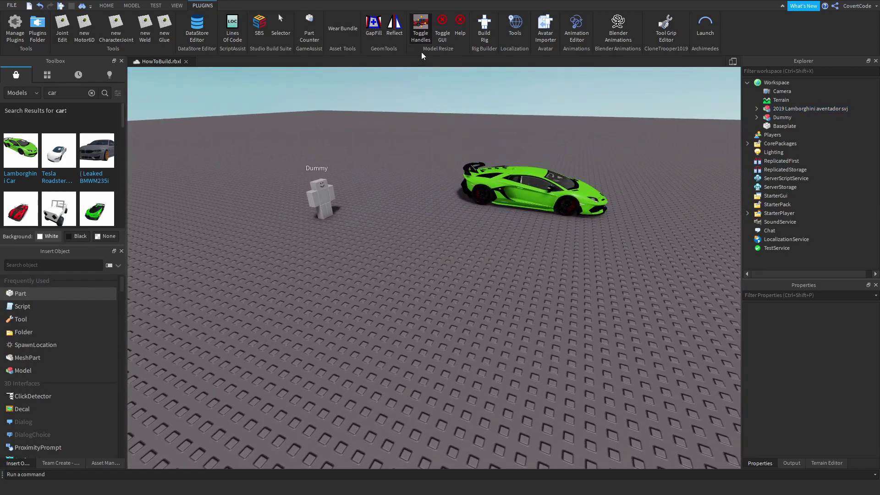
{"action": "key", "text": "s"}
{"action": "left_click_drag", "start_coordinate": [472, 239], "coordinate": [460, 292]}
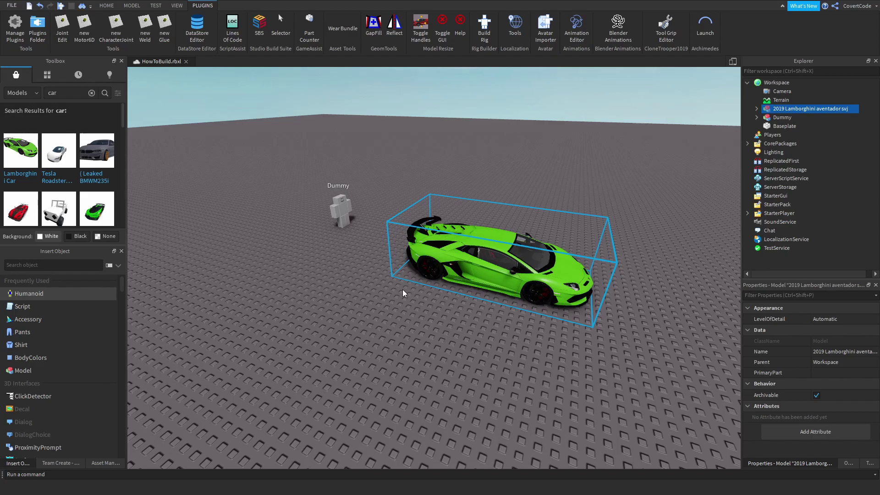
Delete the Lamborghini model, leaving only the dummy on the baseplate
{"action": "key", "text": "Delete"}
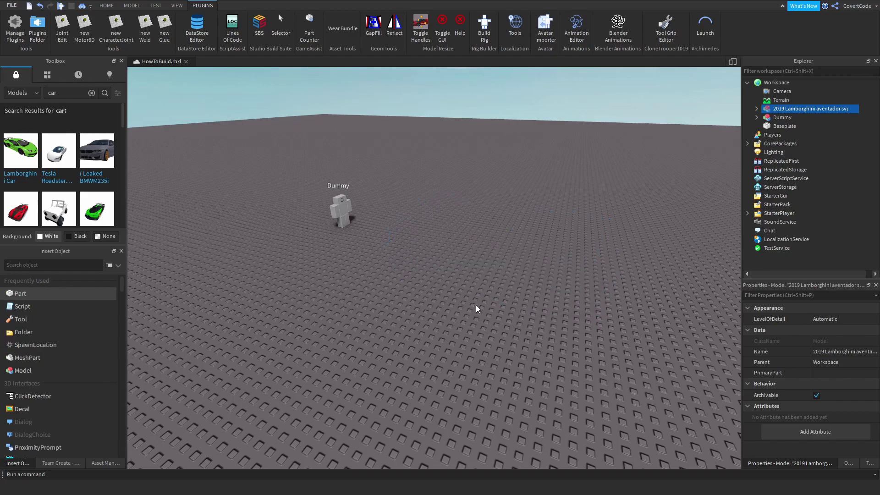
{"action": "right_click_drag", "start_coordinate": [479, 293], "coordinate": [506, 293]}
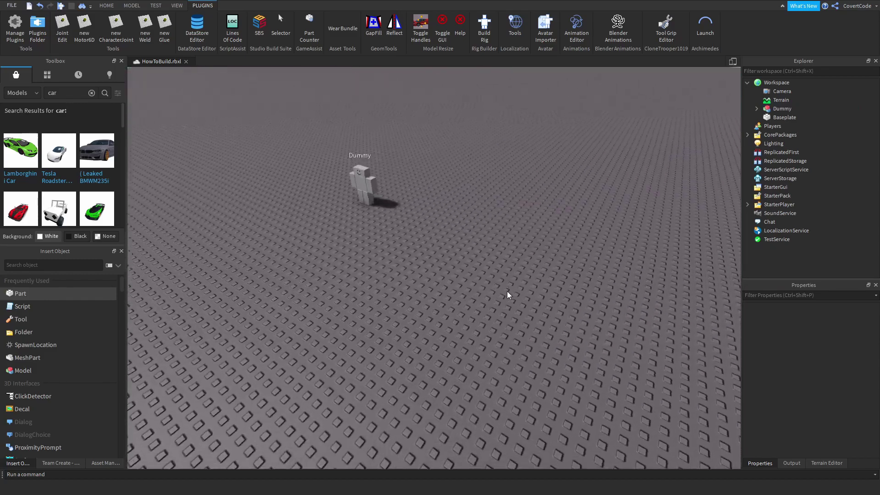
{"action": "right_click_drag", "start_coordinate": [576, 304], "coordinate": [557, 287]}
{"action": "key", "text": "d"}
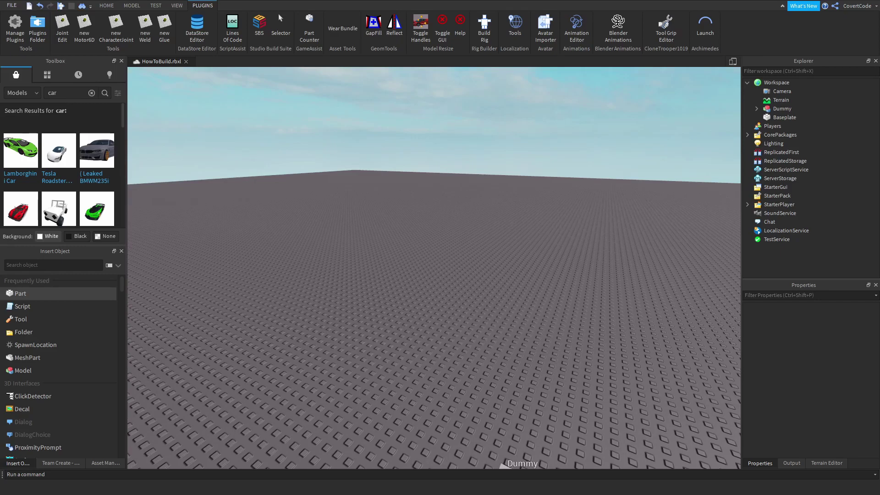
{"action": "right_click_drag", "start_coordinate": [436, 325], "coordinate": [437, 324]}
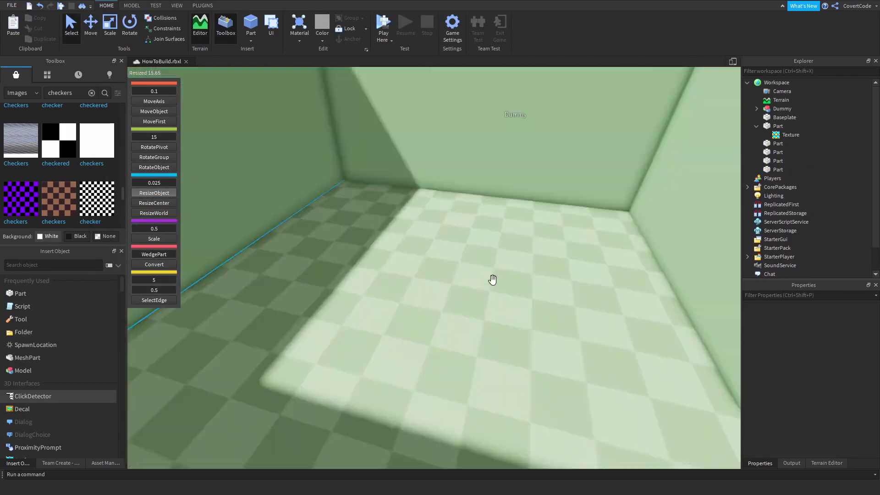
Fit dividers into the wall shelf above the kitchen counter and add a second shelf unit with horizontal boards beside it
{"action": "mouse_move", "coordinate": [491, 279]}
{"action": "middle_mouse_down"}
{"action": "mouse_move", "coordinate": [466, 218]}
{"action": "mouse_move", "coordinate": [497, 283]}
{"action": "middle_mouse_up"}
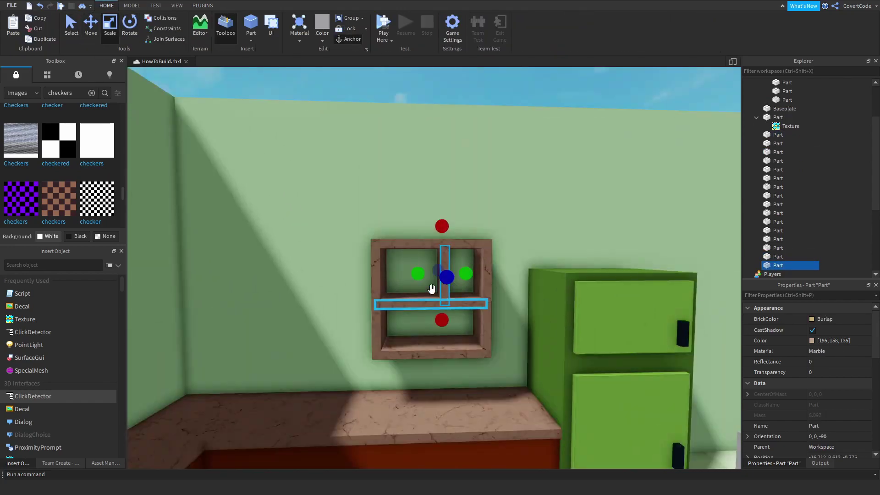
{"action": "left_click", "coordinate": [110, 27]}
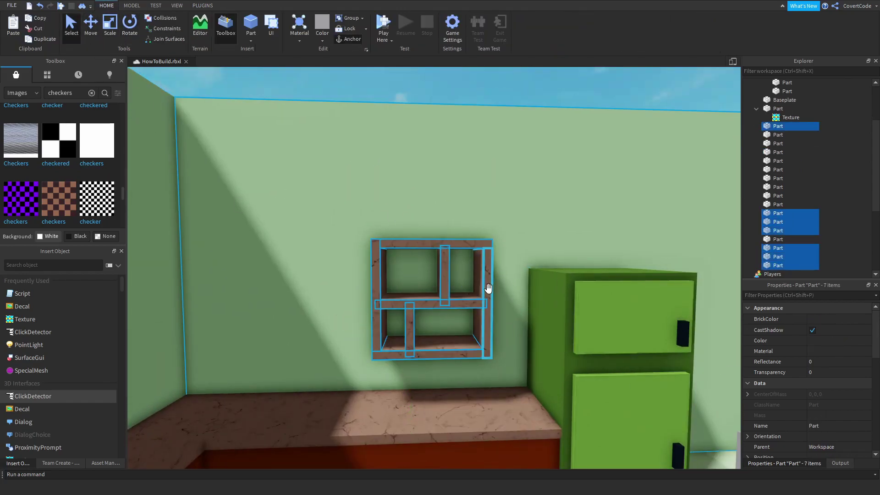
{"action": "left_click", "coordinate": [90, 25]}
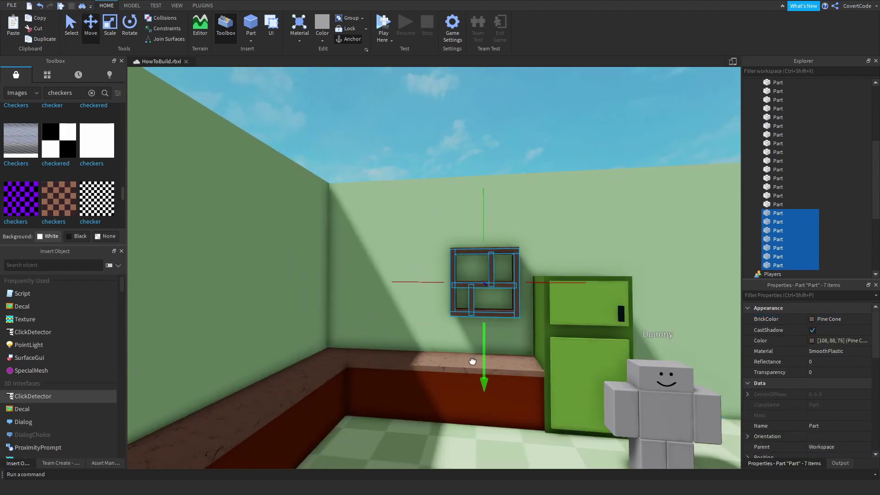
{"action": "left_click", "coordinate": [426, 267]}
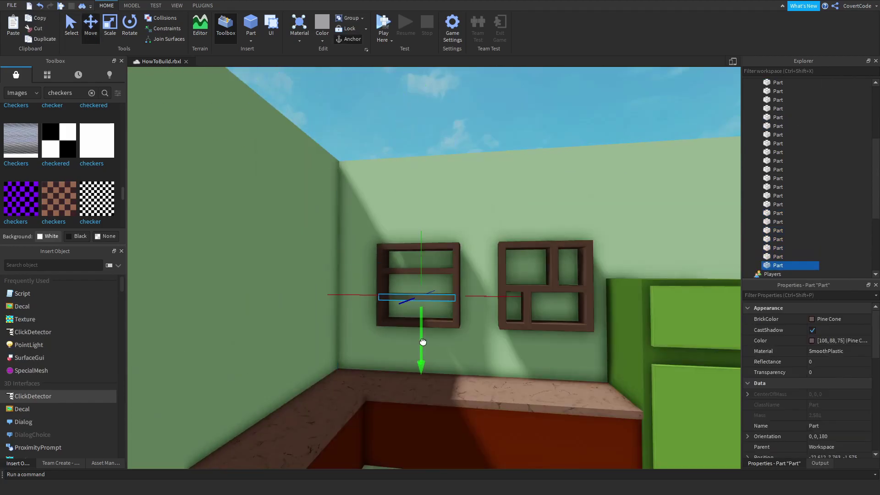
{"action": "key", "text": "ctrl+3"}
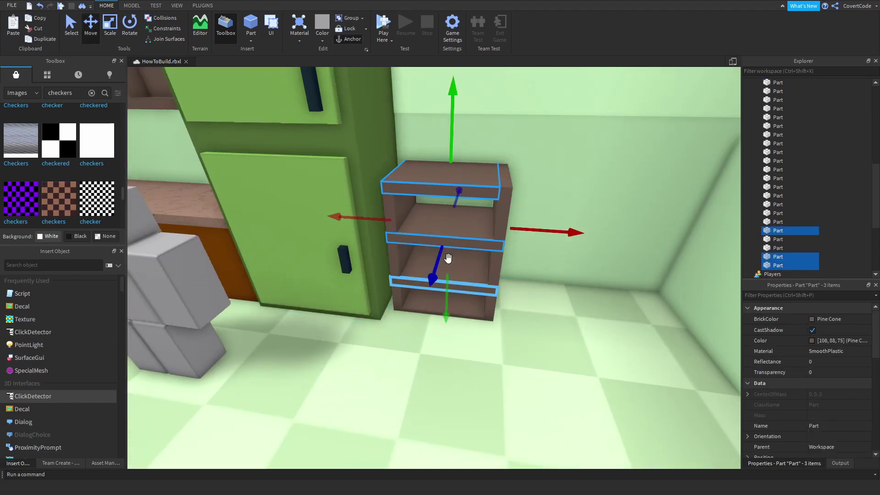
Build the window frame from Pine Cone bars and line the counter front with Gun metallic cabinet doors
{"action": "left_click", "coordinate": [177, 6]}
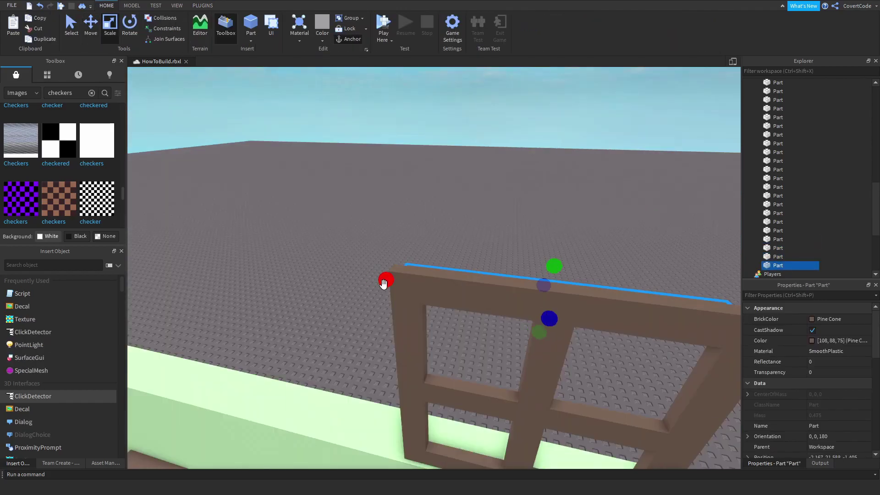
{"action": "left_click", "coordinate": [130, 25]}
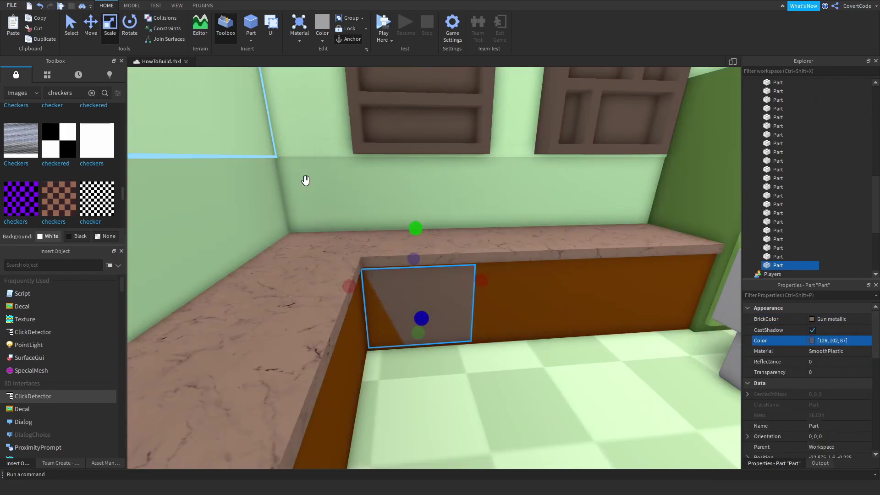
{"action": "left_click_drag", "start_coordinate": [519, 283], "coordinate": [468, 306]}
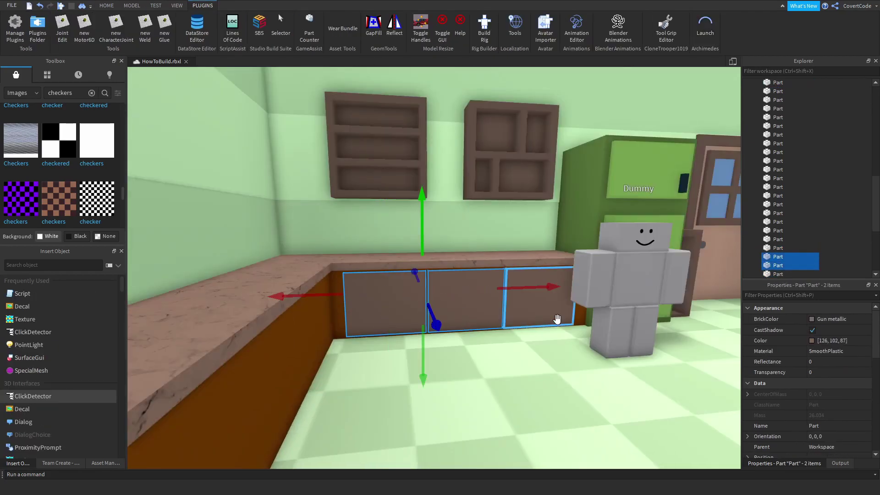
{"action": "left_click", "coordinate": [106, 5]}
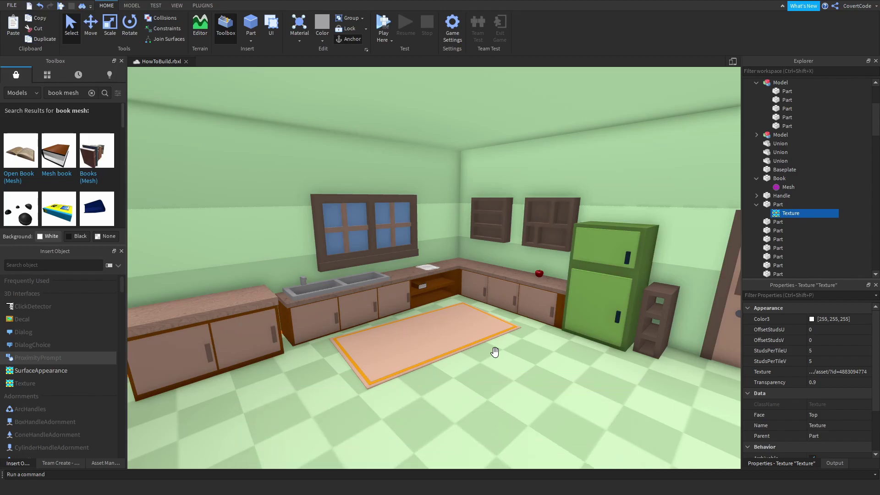
Examine the furnished kitchen from several angles, including the walls, countertop items, cabinets, rug and fridge
{"action": "right_click_drag", "start_coordinate": [476, 362], "coordinate": [440, 352]}
{"action": "left_click", "coordinate": [469, 229]}
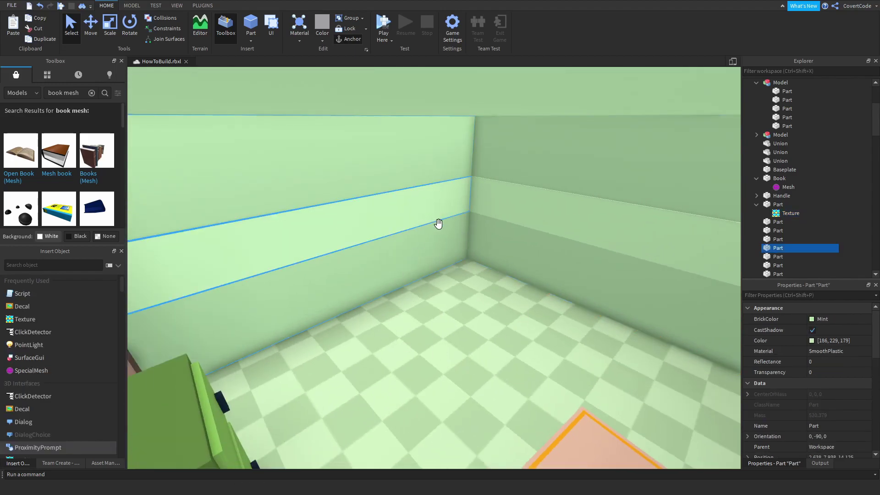
{"action": "right_click_drag", "start_coordinate": [439, 225], "coordinate": [528, 345]}
{"action": "right_click_drag", "start_coordinate": [523, 293], "coordinate": [505, 286]}
{"action": "scroll", "coordinate": [527, 277], "scroll_direction": "up", "scroll_amount": 3}
{"action": "left_click", "coordinate": [554, 267]}
{"action": "right_click_drag", "start_coordinate": [554, 267], "coordinate": [546, 173]}
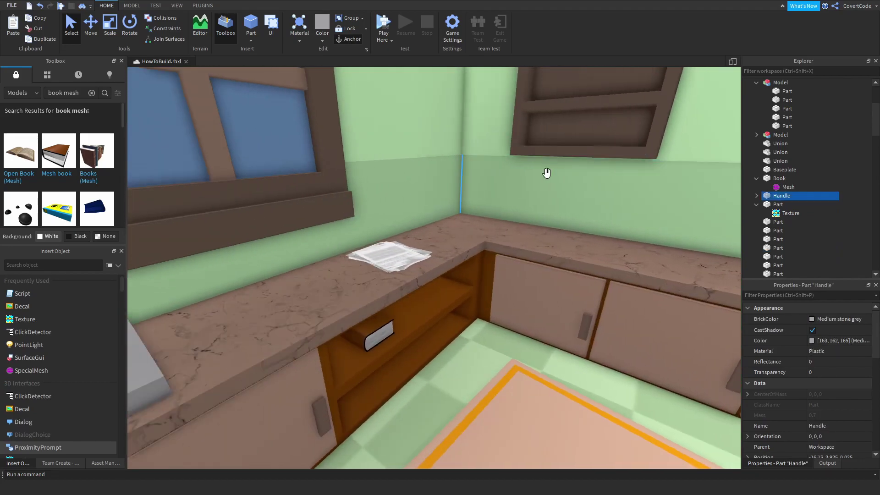
{"action": "scroll", "coordinate": [483, 199], "scroll_direction": "down", "scroll_amount": 3}
{"action": "right_click_drag", "start_coordinate": [483, 198], "coordinate": [461, 209]}
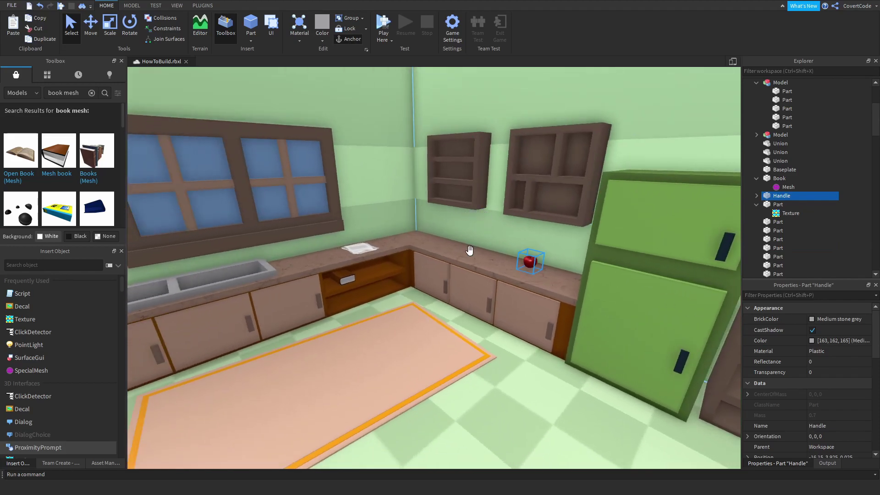
{"action": "right_click_drag", "start_coordinate": [383, 301], "coordinate": [503, 330]}
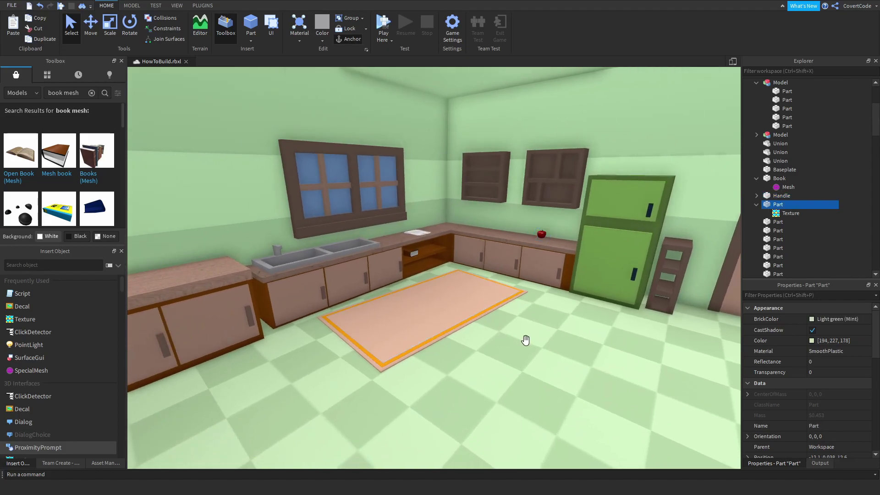
{"action": "right_click_drag", "start_coordinate": [487, 307], "coordinate": [521, 308]}
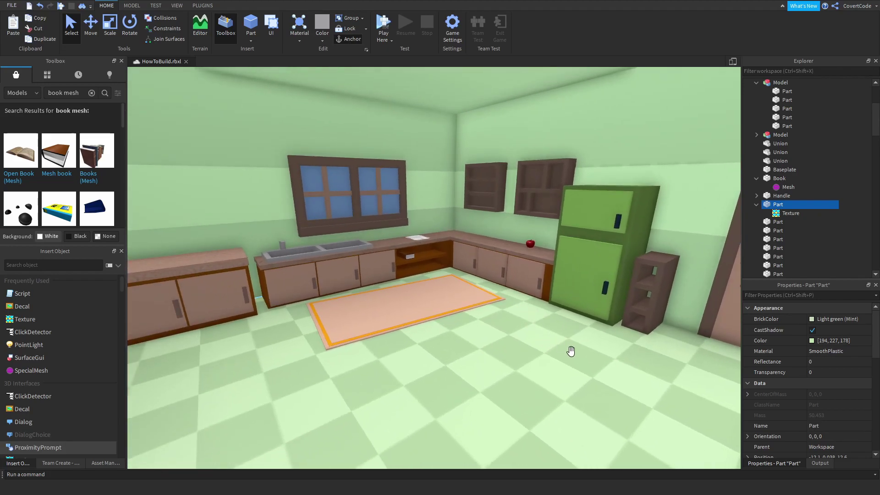
{"action": "scroll", "coordinate": [539, 310], "scroll_direction": "up", "scroll_amount": 3}
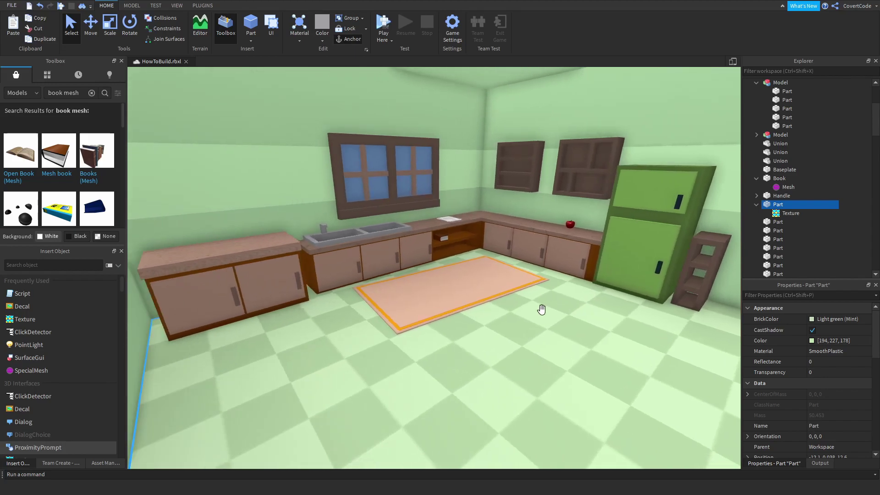